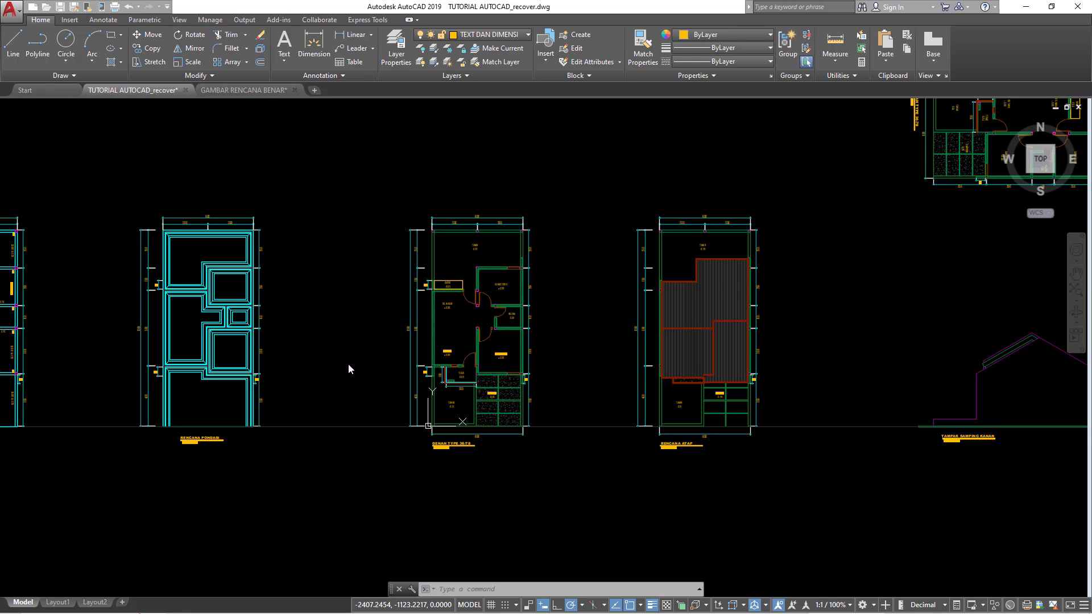
Open the Layer Properties Manager to see the drawing's 12 layers.
click(396, 47)
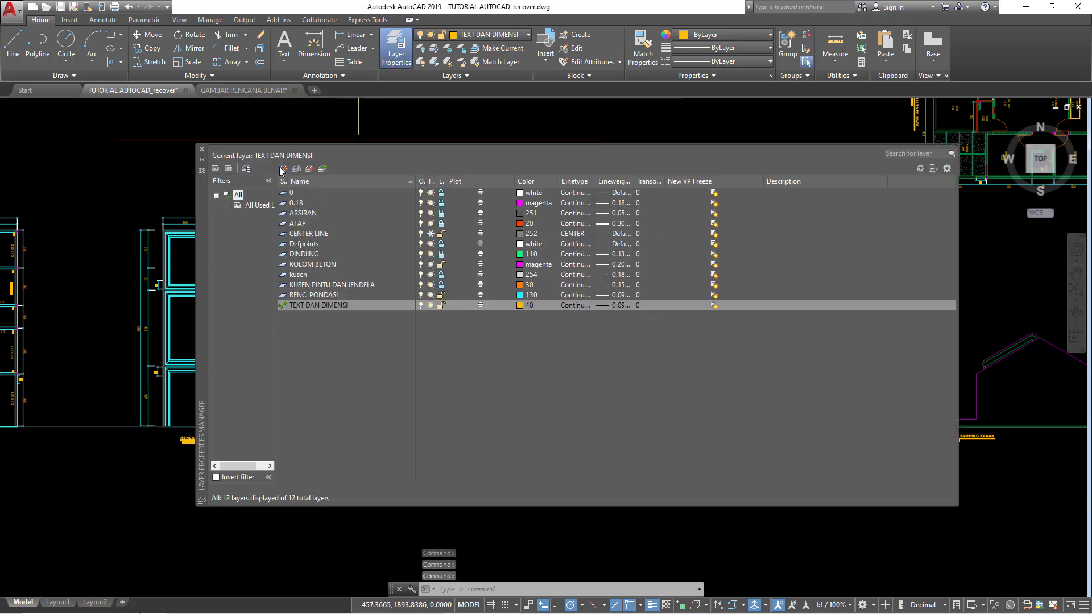
Create layer GARIS POTONGAN with Default lineweight and colour 50, then close the manager.
click(282, 169)
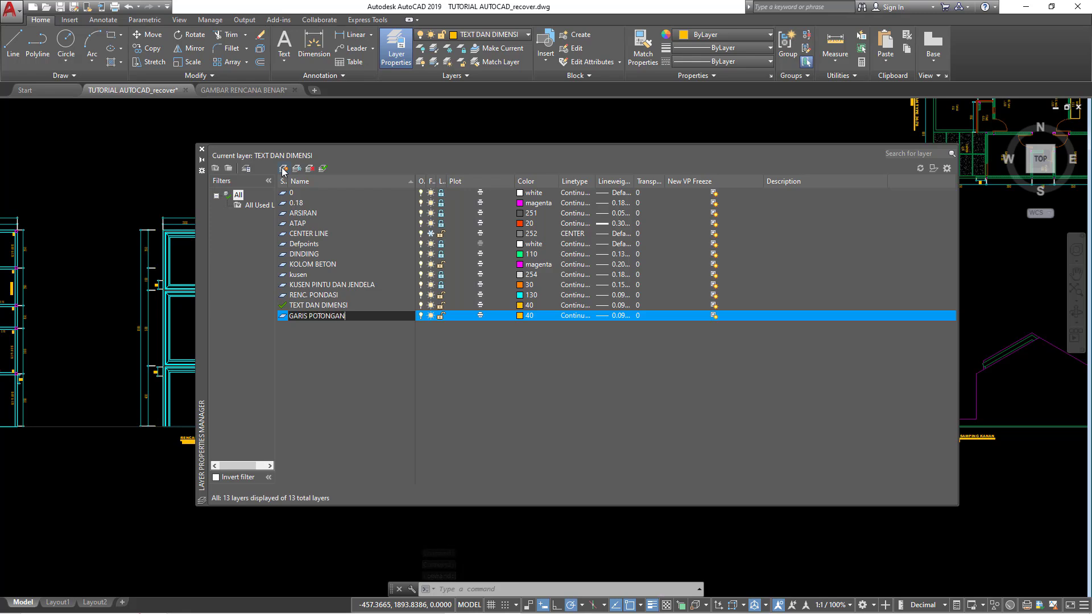
key(Return)
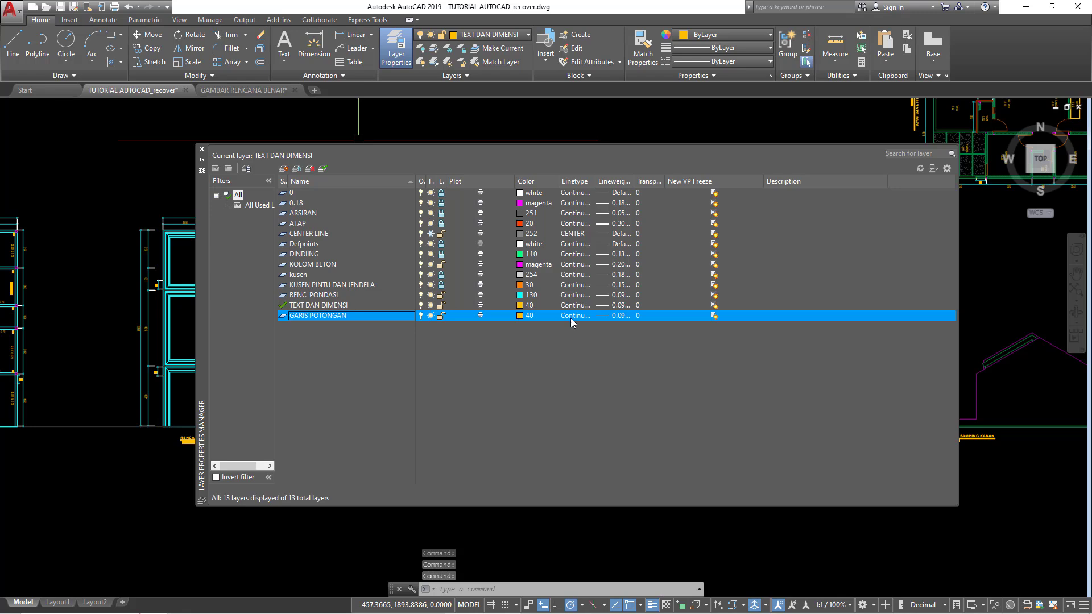
click(620, 316)
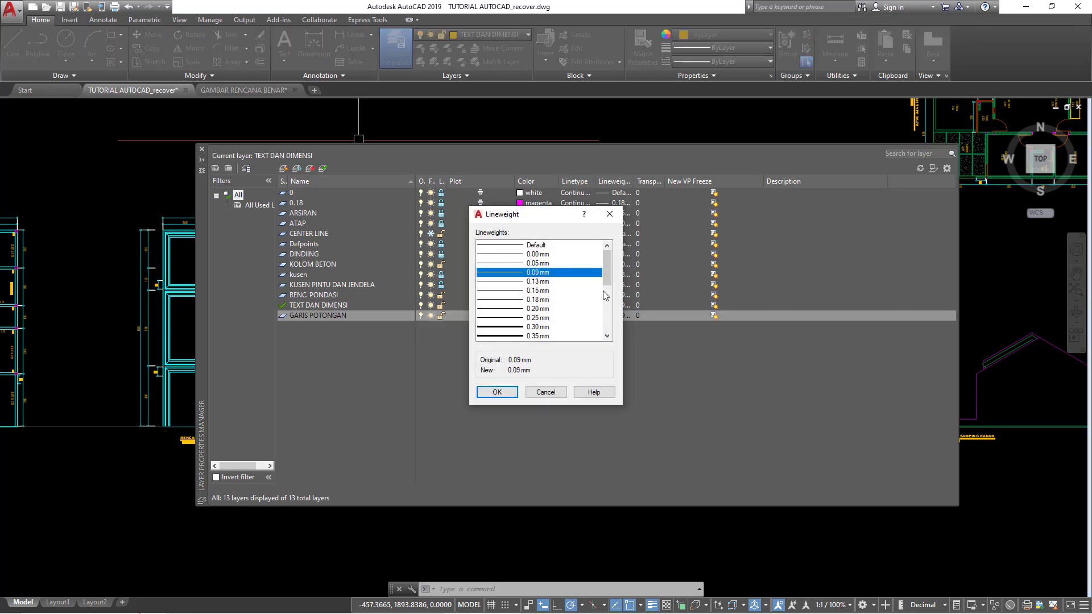
click(524, 245)
click(503, 393)
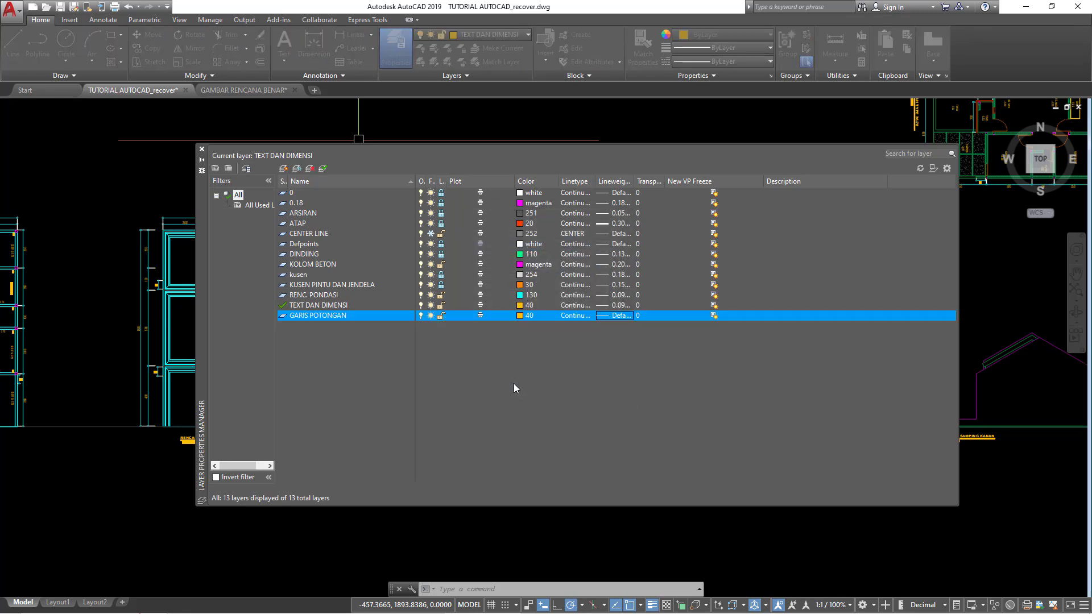
click(518, 316)
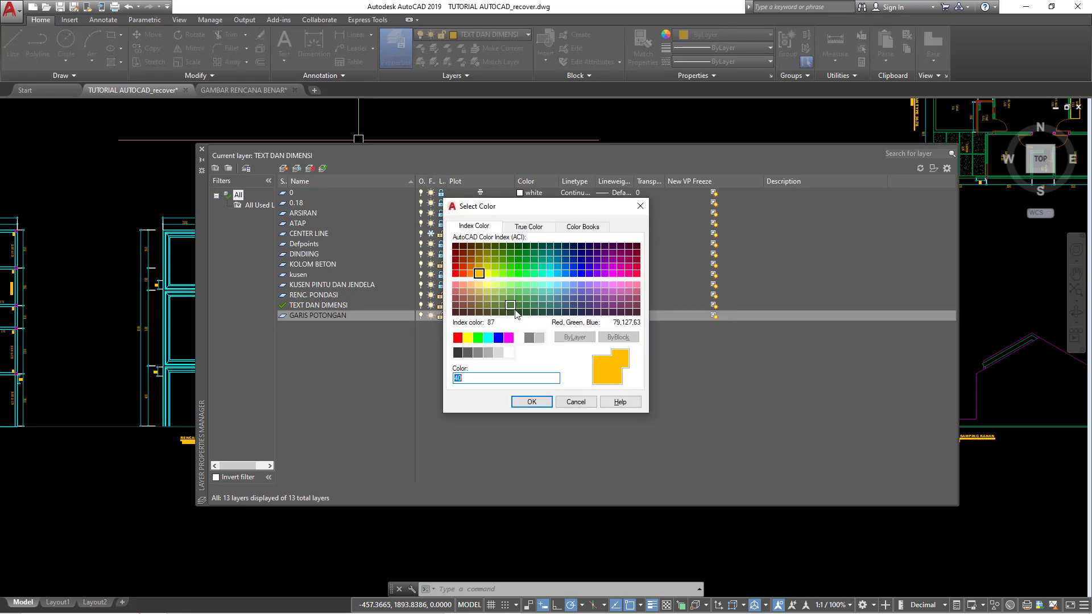
click(487, 282)
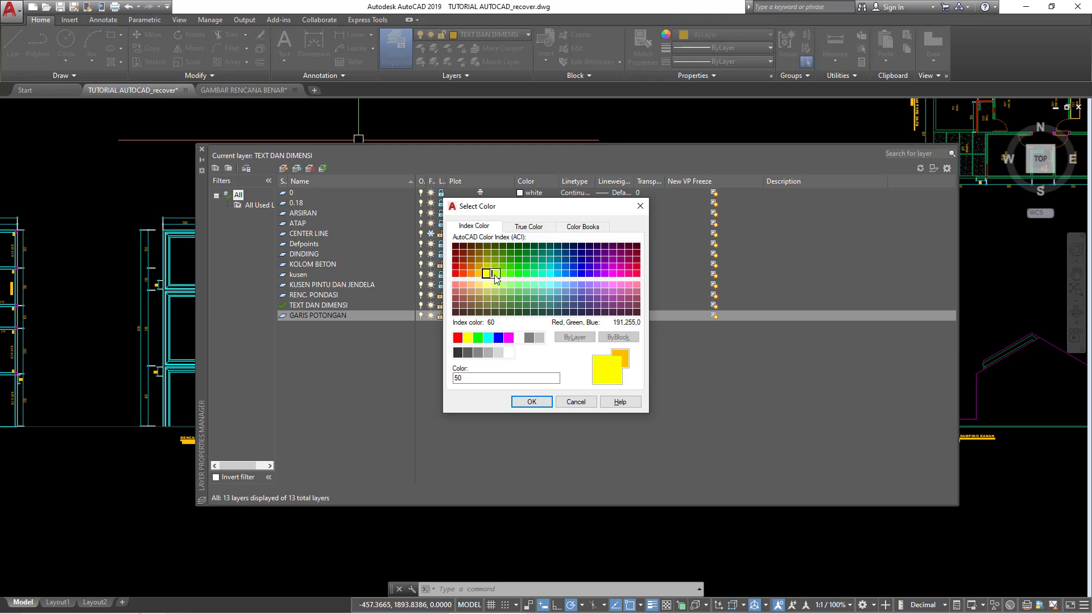
click(535, 403)
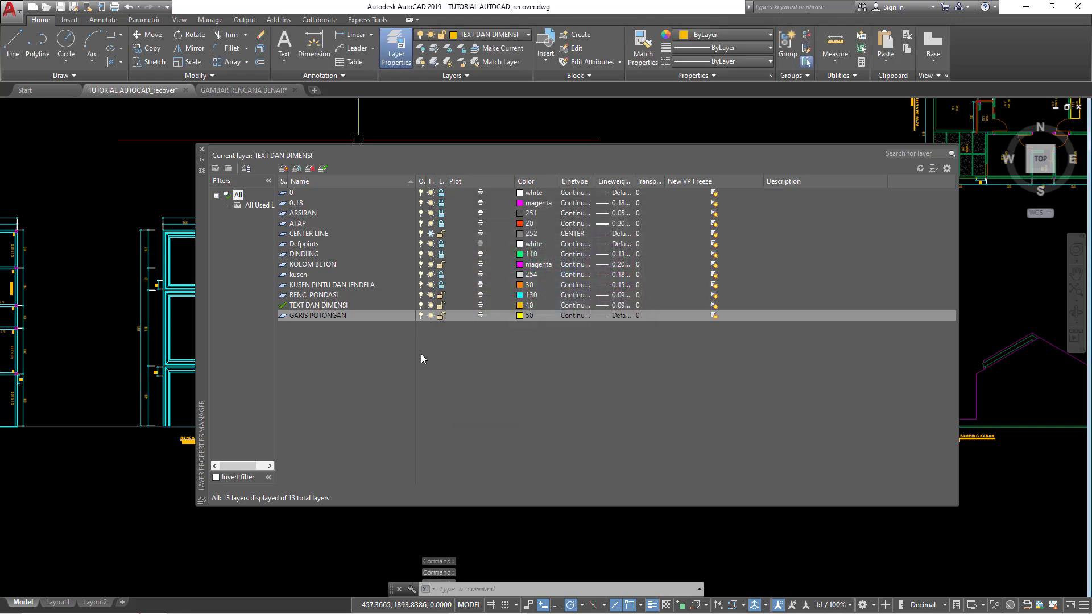
click(201, 152)
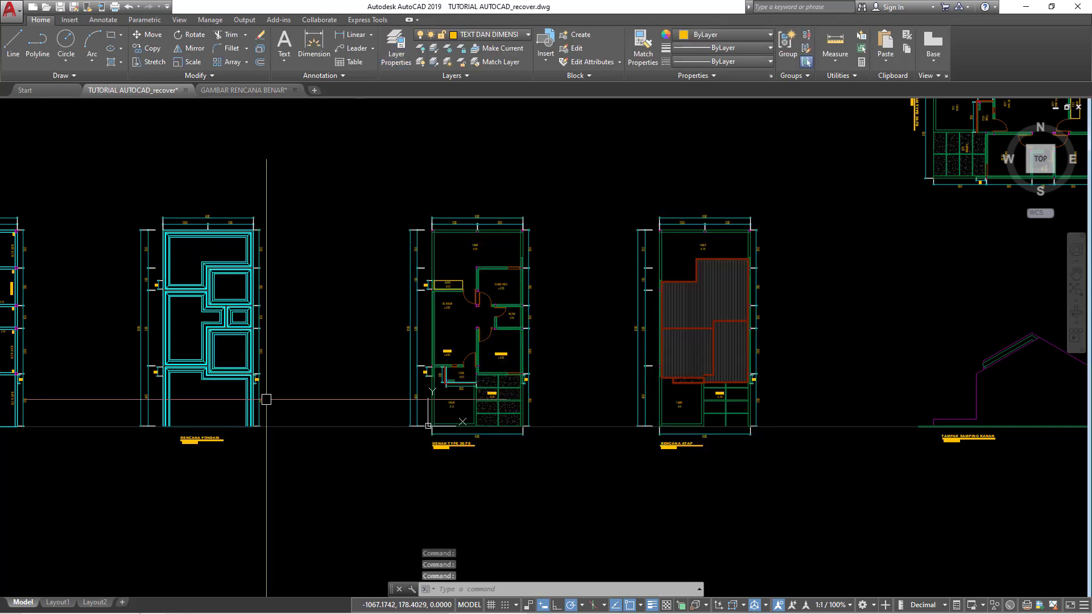
Start a polyline with its first point above the carport.
scroll(522, 402, up, 1)
scroll(522, 403, up, 1)
middle_drag(521, 403, 526, 467)
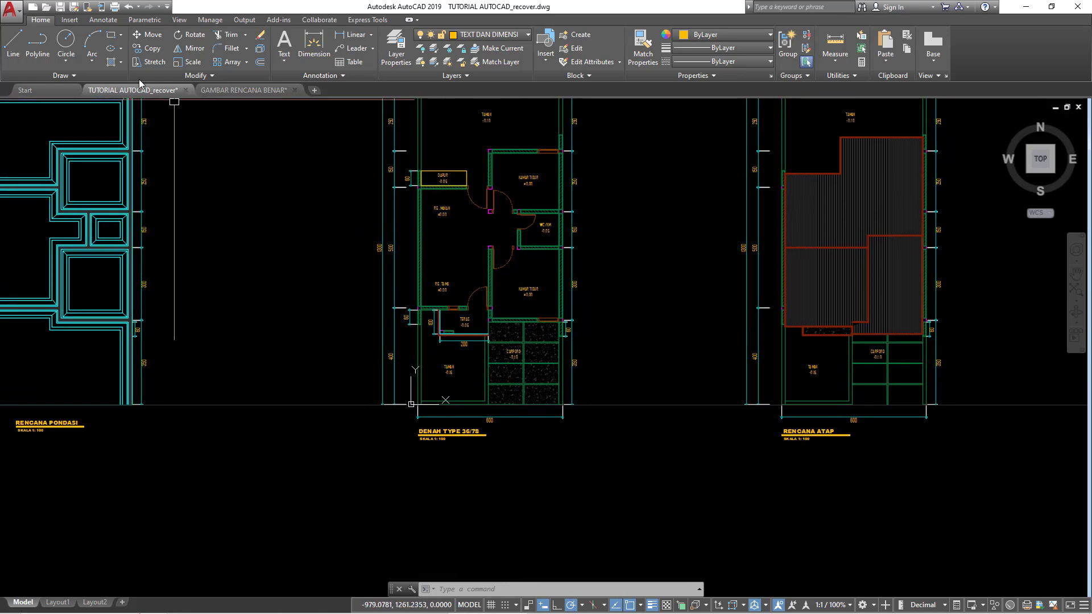
click(38, 43)
scroll(566, 335, up, 2)
scroll(546, 307, up, 2)
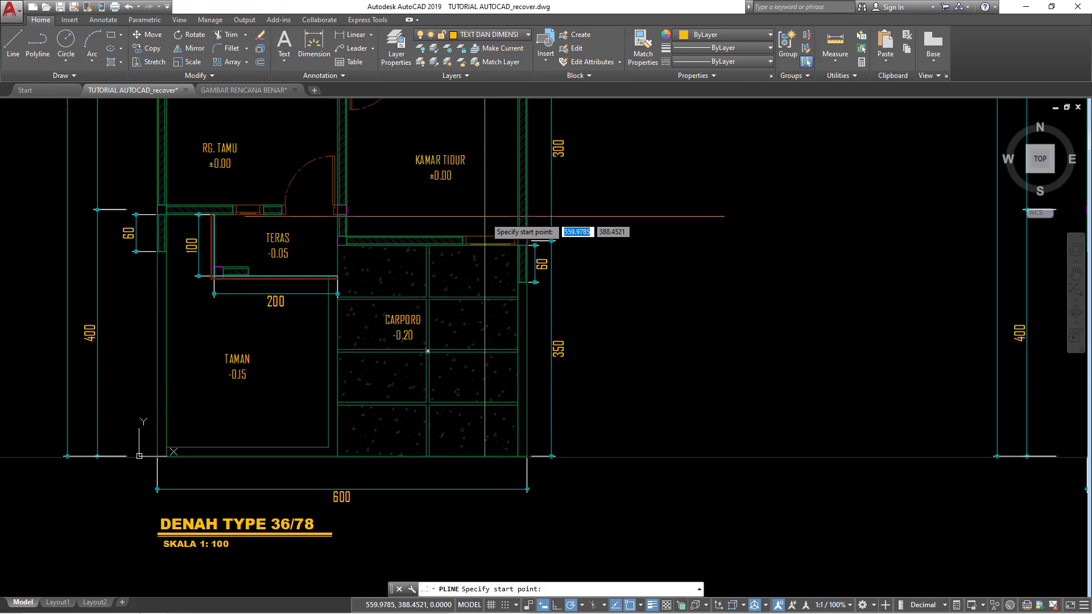
click(484, 208)
End the polyline below the plan title and select the new vertical line.
scroll(484, 209, down, 3)
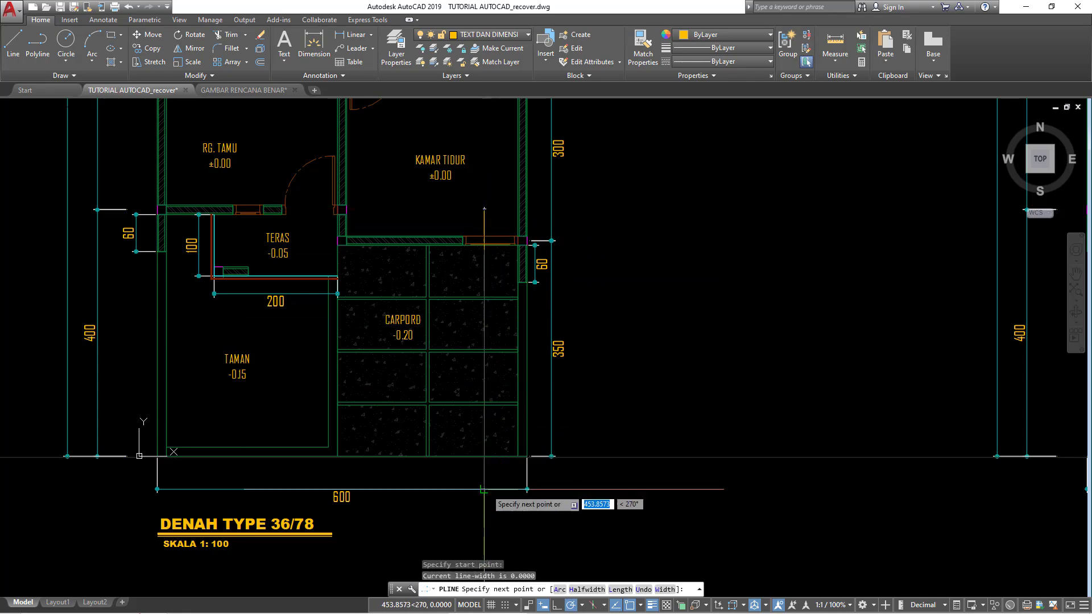
scroll(483, 515, down, 2)
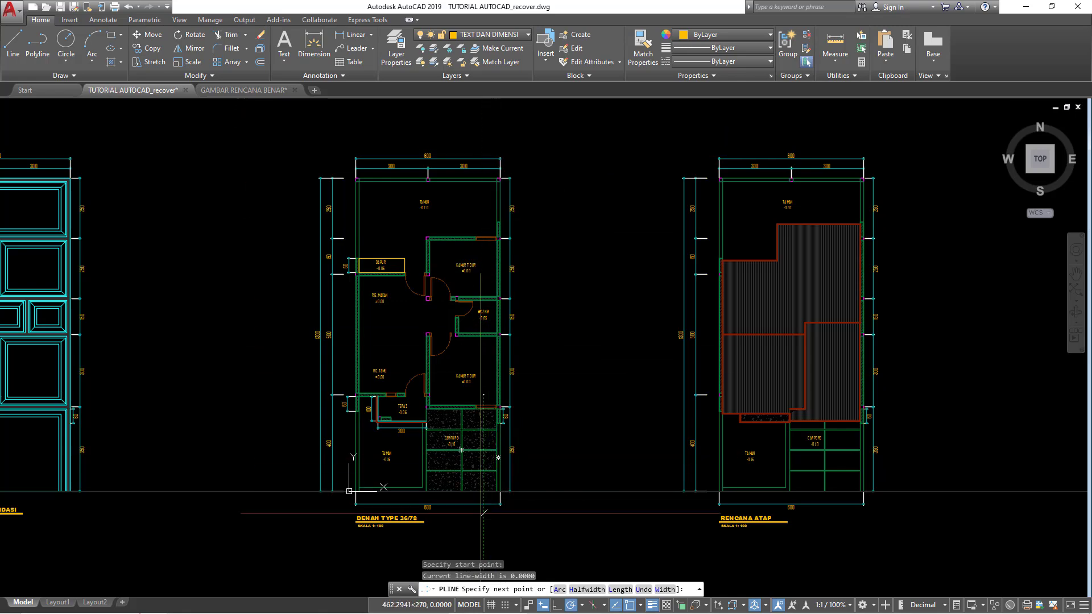
middle_drag(484, 519, 475, 435)
scroll(475, 438, up, 2)
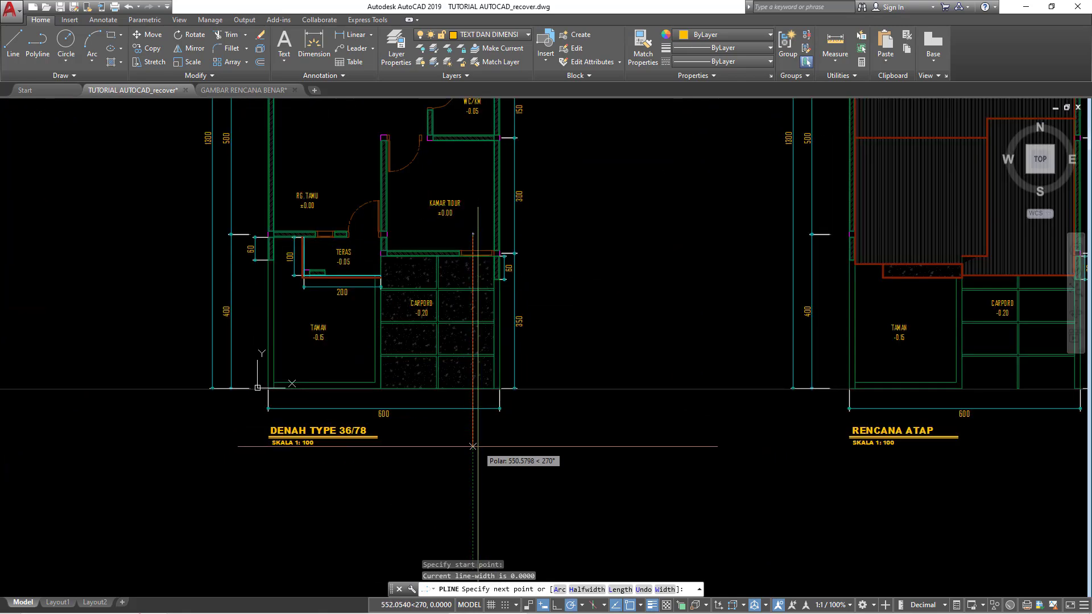
scroll(470, 448, up, 2)
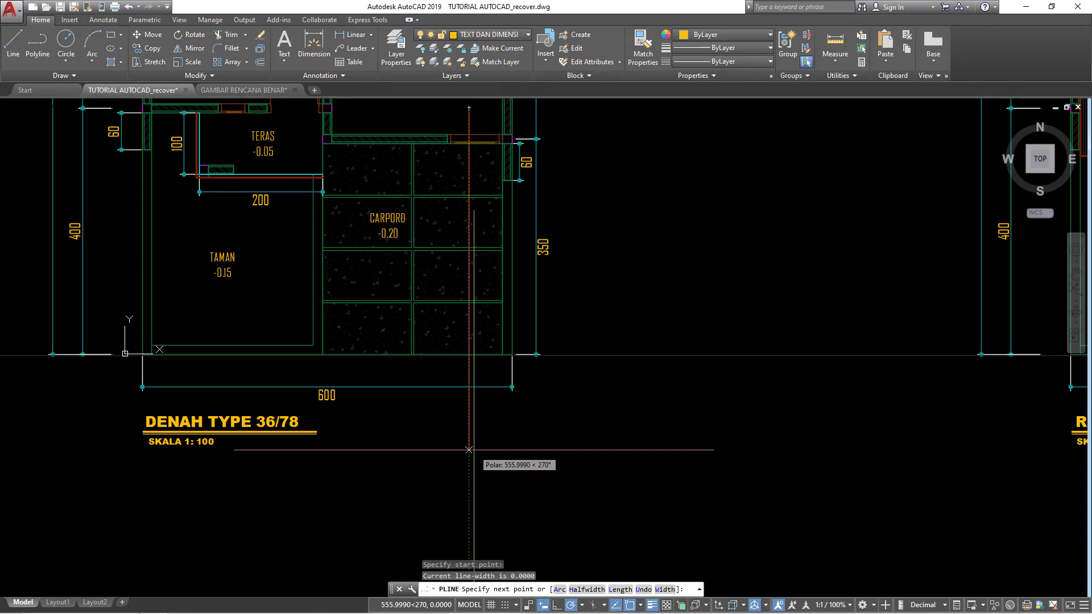
click(469, 451)
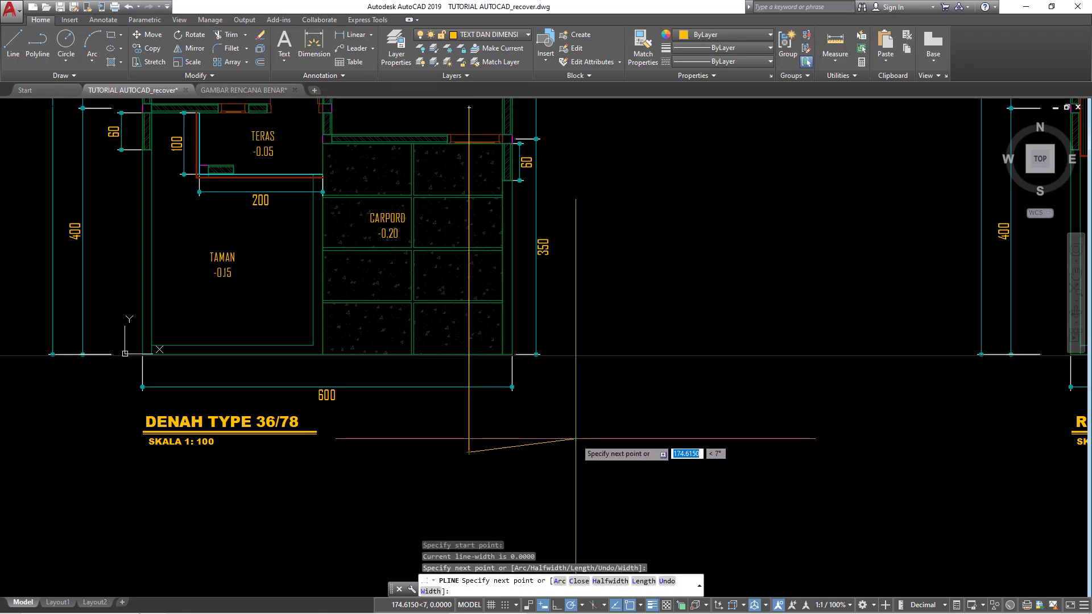
key(Escape)
middle_drag(575, 438, 591, 443)
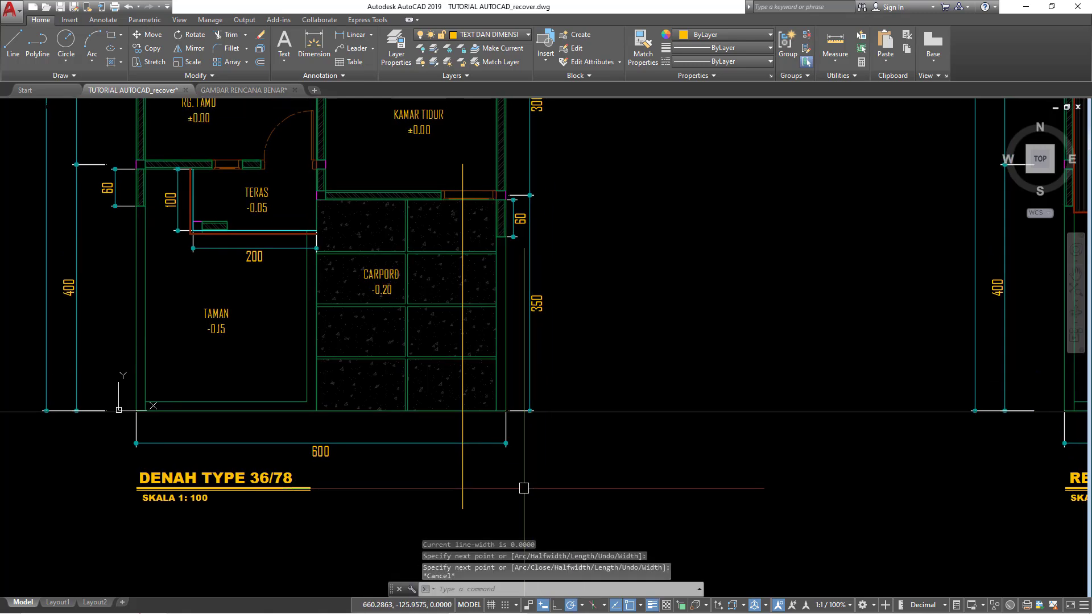
drag(501, 438, 463, 419)
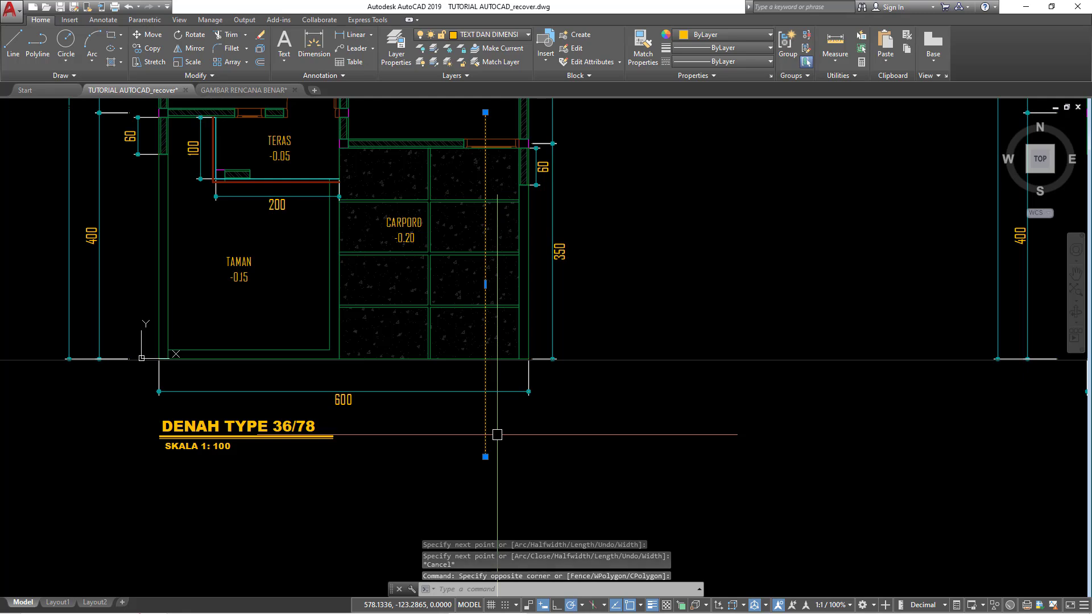
Load the CENTERX2 linetype from acad.lin through the Linetype Manager.
click(721, 61)
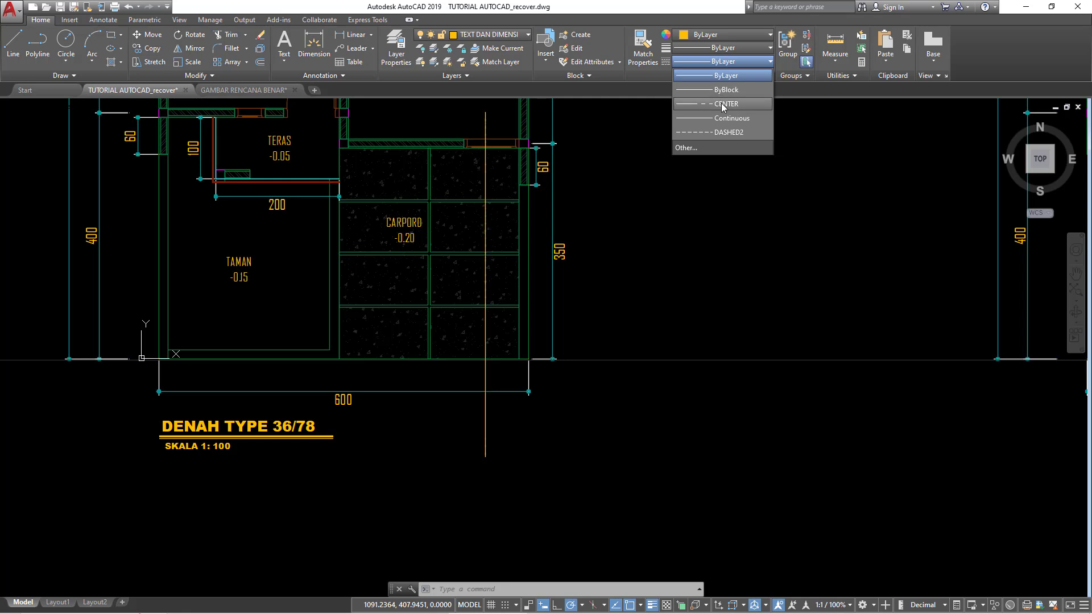
click(693, 147)
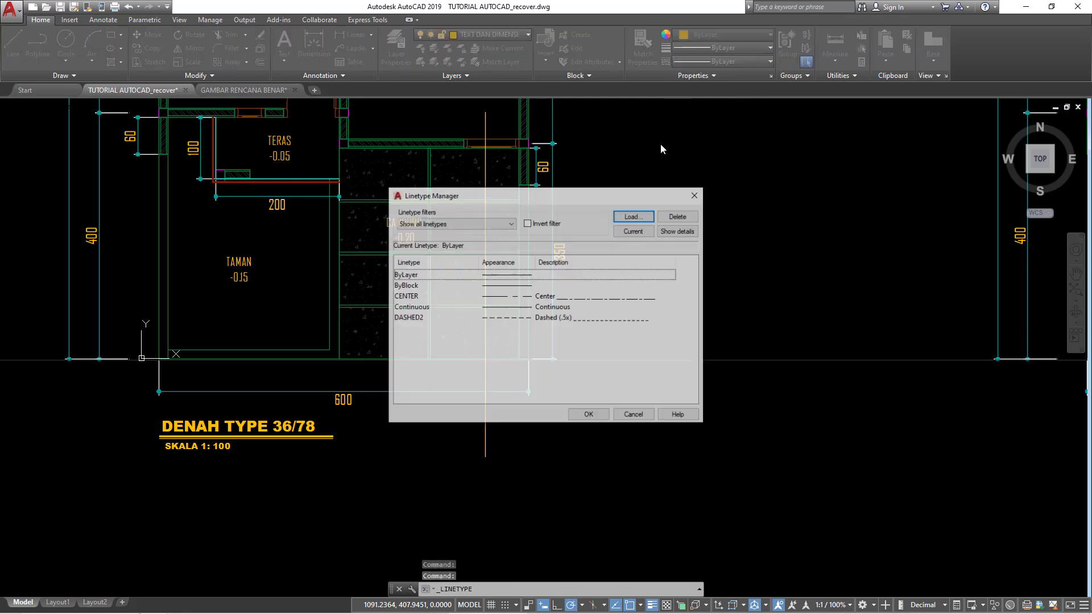
click(632, 216)
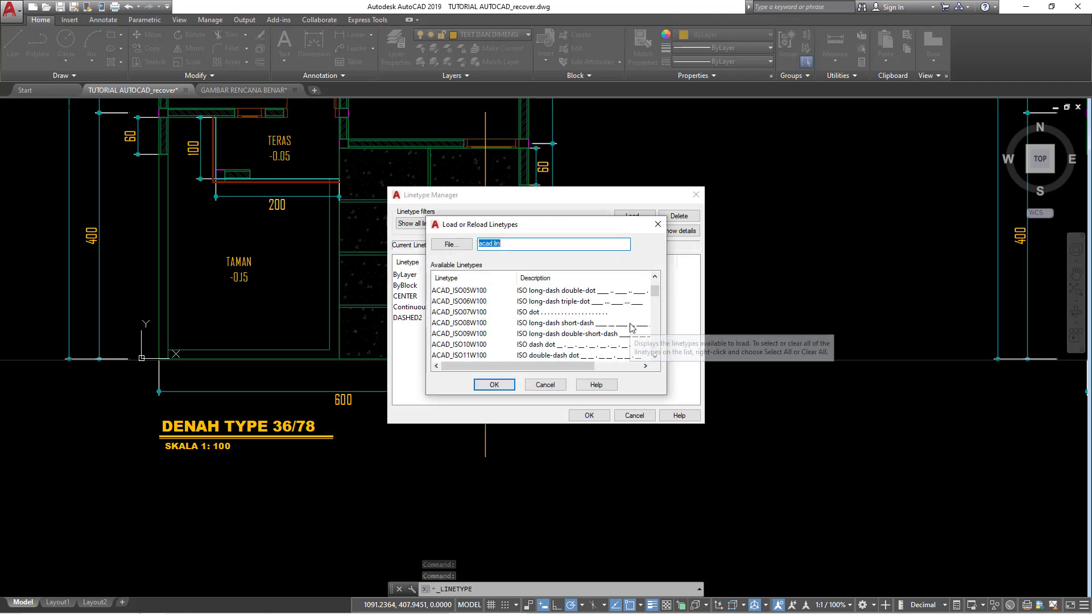
scroll(628, 328, down, 2)
scroll(622, 331, down, 2)
scroll(614, 335, down, 1)
scroll(614, 334, down, 1)
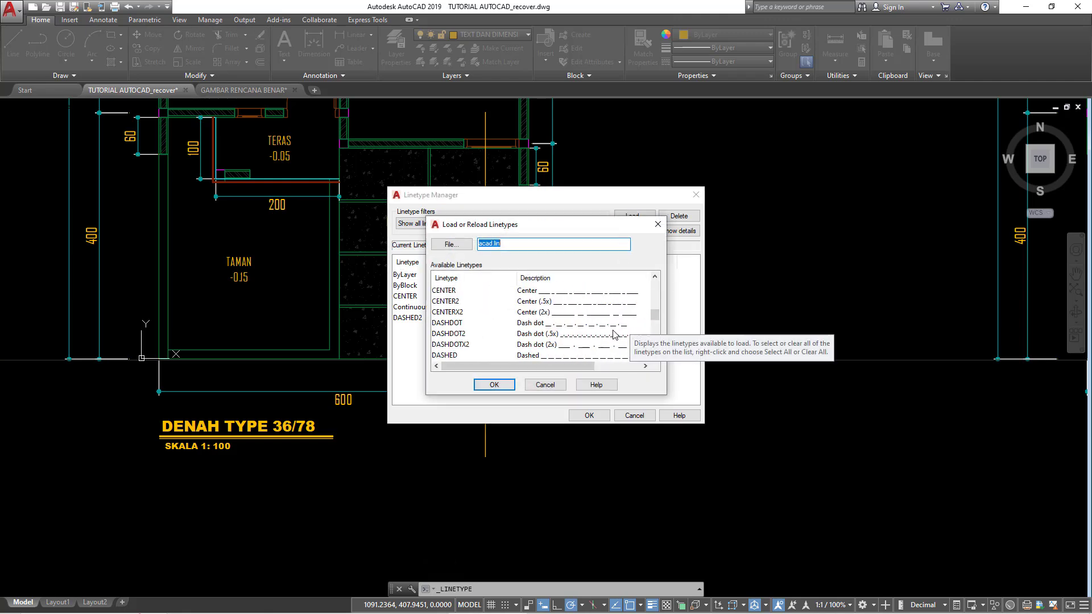
click(452, 314)
click(494, 386)
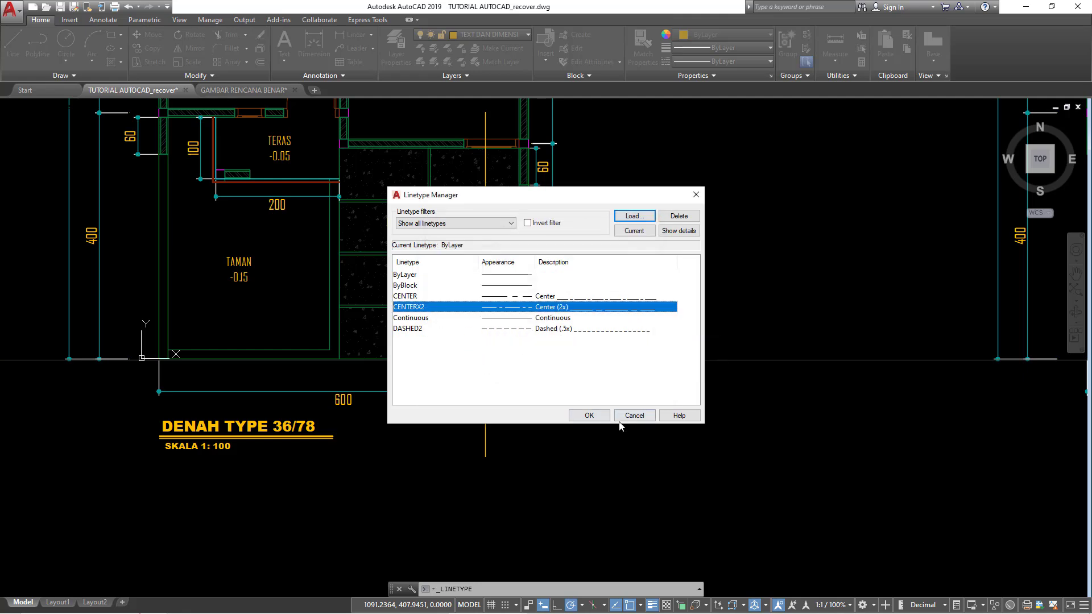
click(597, 416)
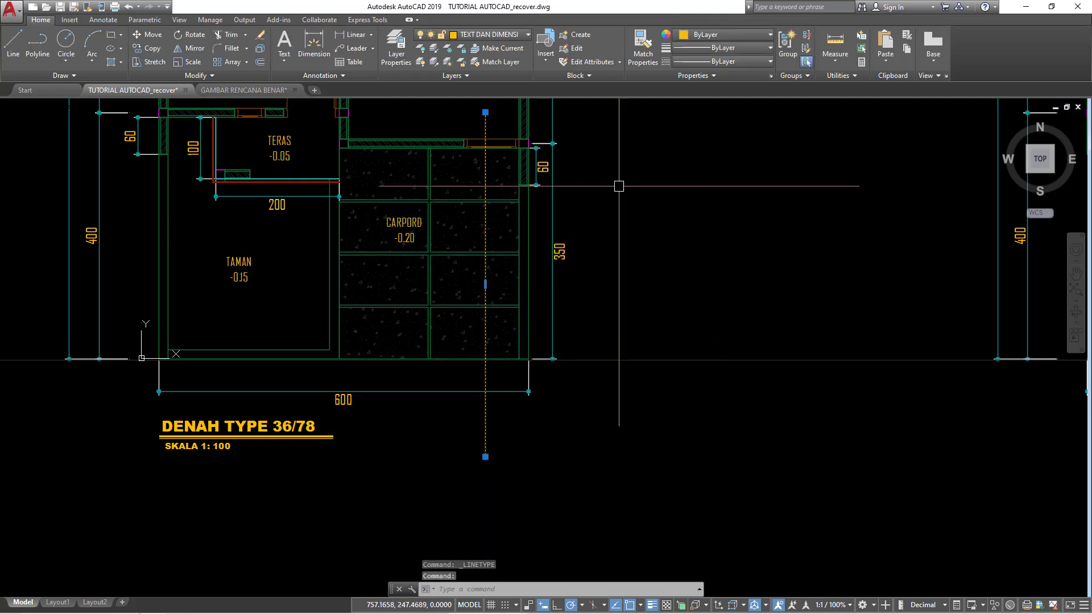
Apply the CENTERX2 linetype to the vertical section line.
click(719, 48)
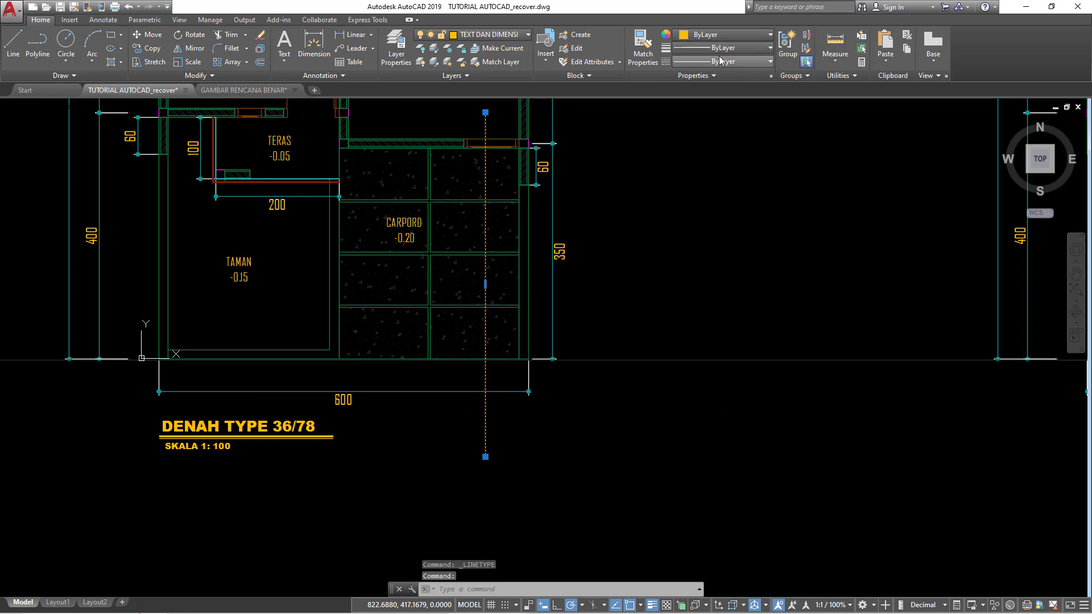
click(720, 61)
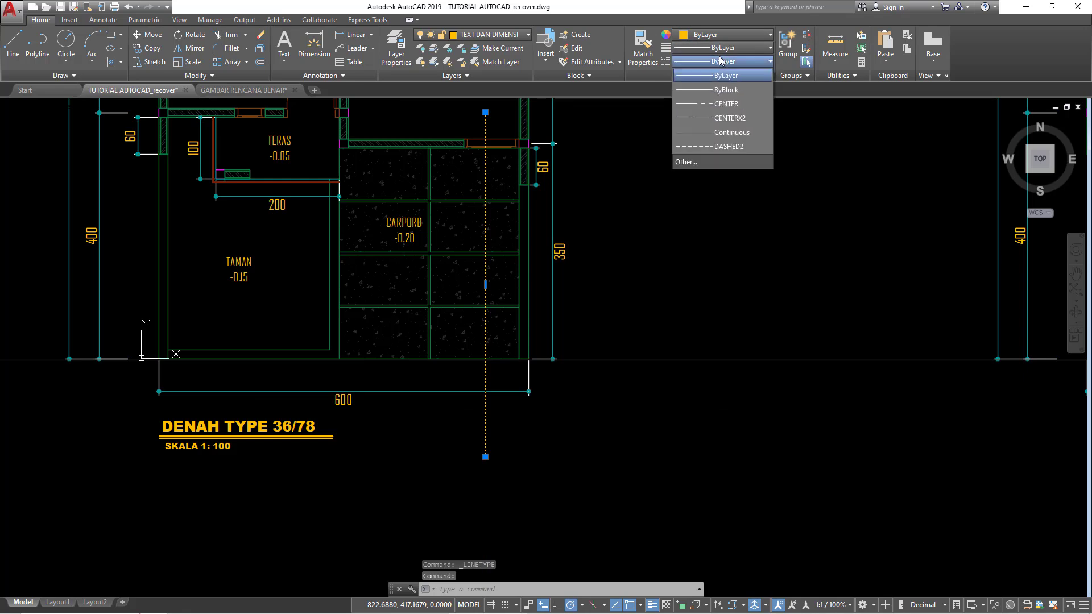
click(719, 118)
scroll(493, 378, up, 5)
scroll(510, 366, up, 3)
key(Escape)
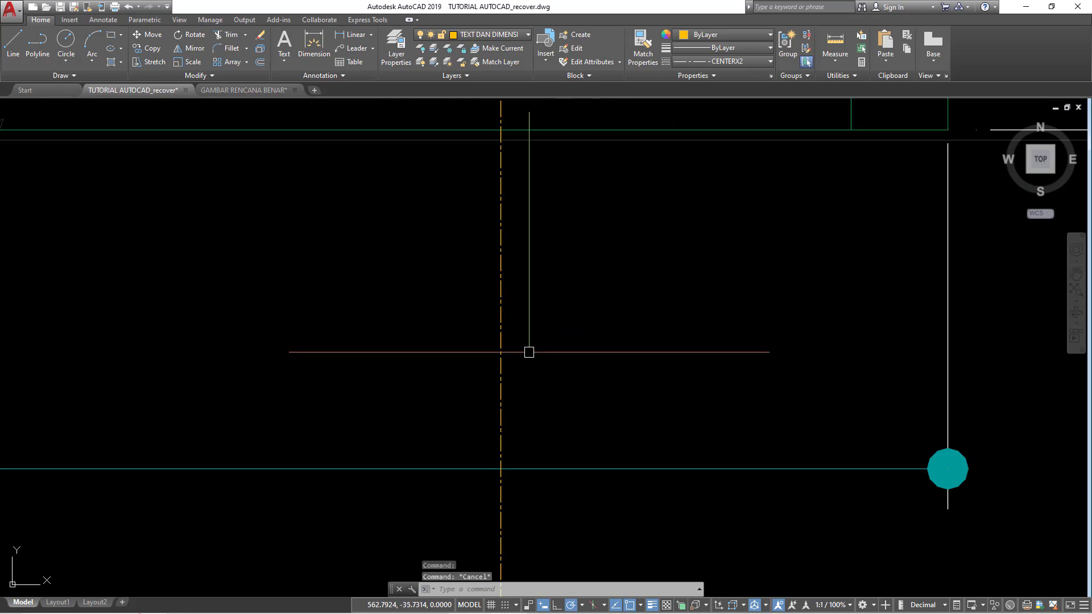
scroll(484, 336, down, 2)
scroll(509, 325, down, 3)
Open Properties with CH and set the line's linetype scale to 25.
click(521, 335)
text(c)
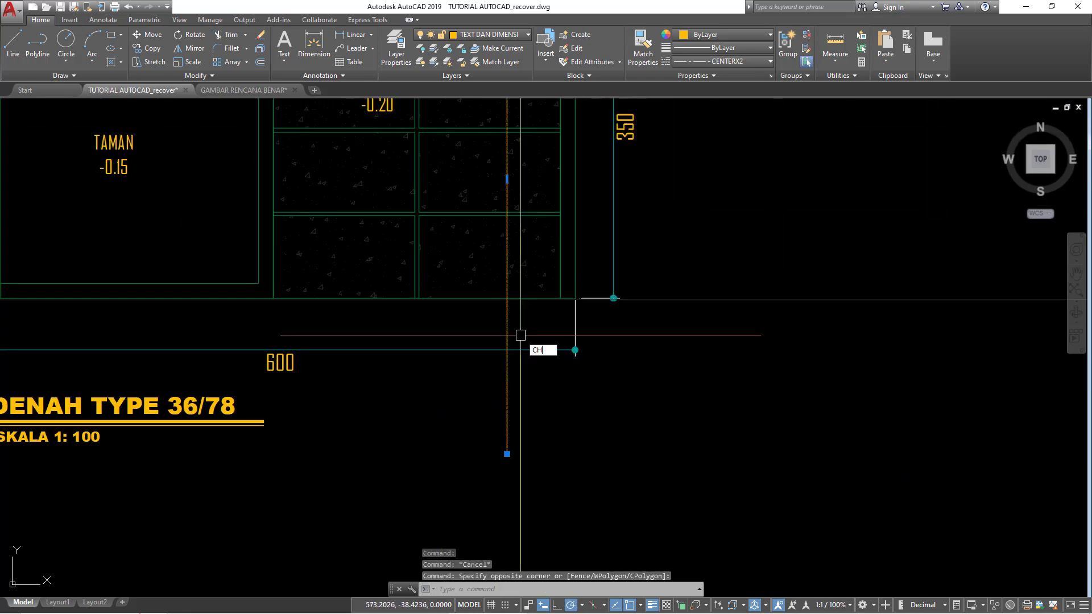
key(Return)
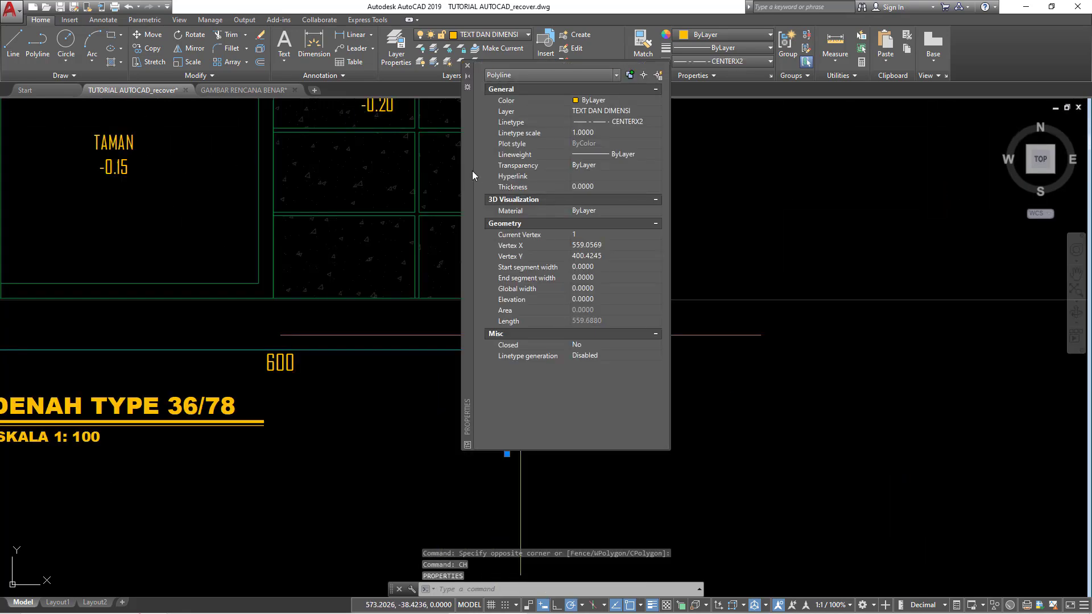
drag(739, 223, 749, 217)
click(882, 186)
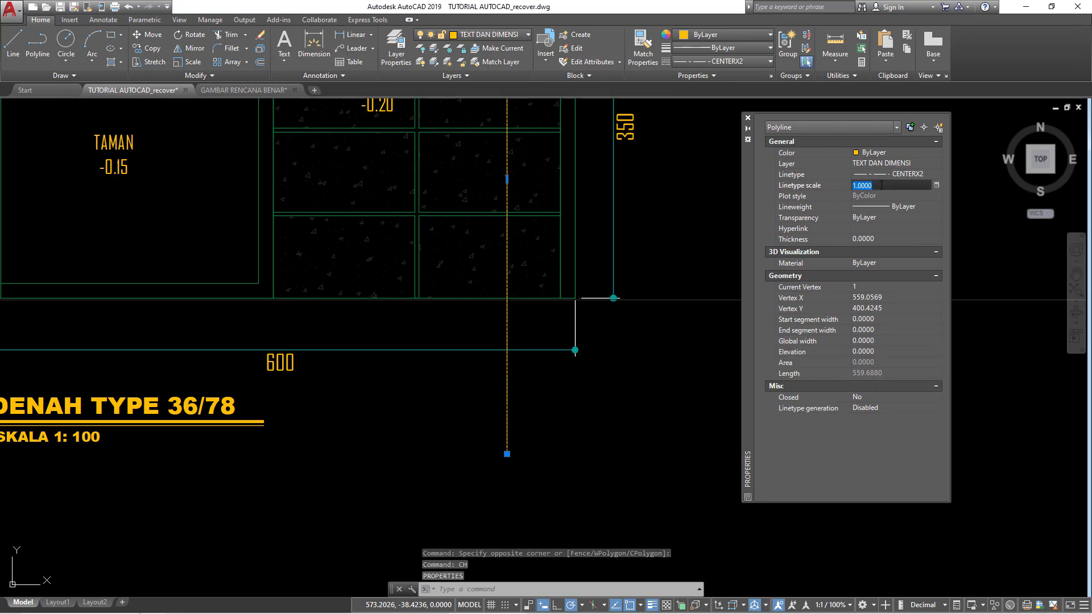
text(25)
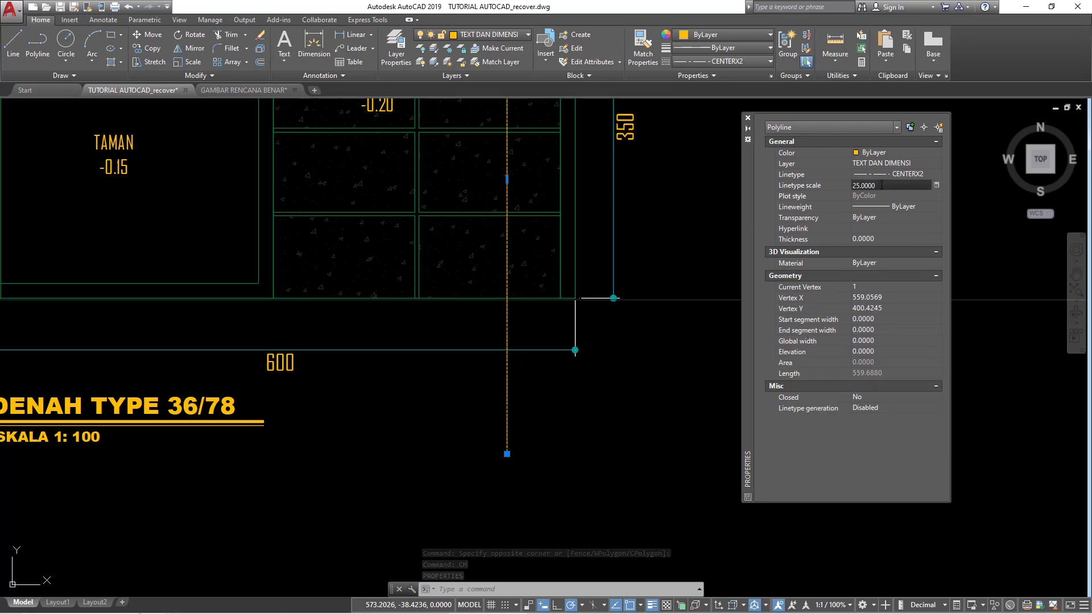
key(Return)
scroll(575, 298, down, 5)
scroll(514, 158, up, 2)
key(Escape)
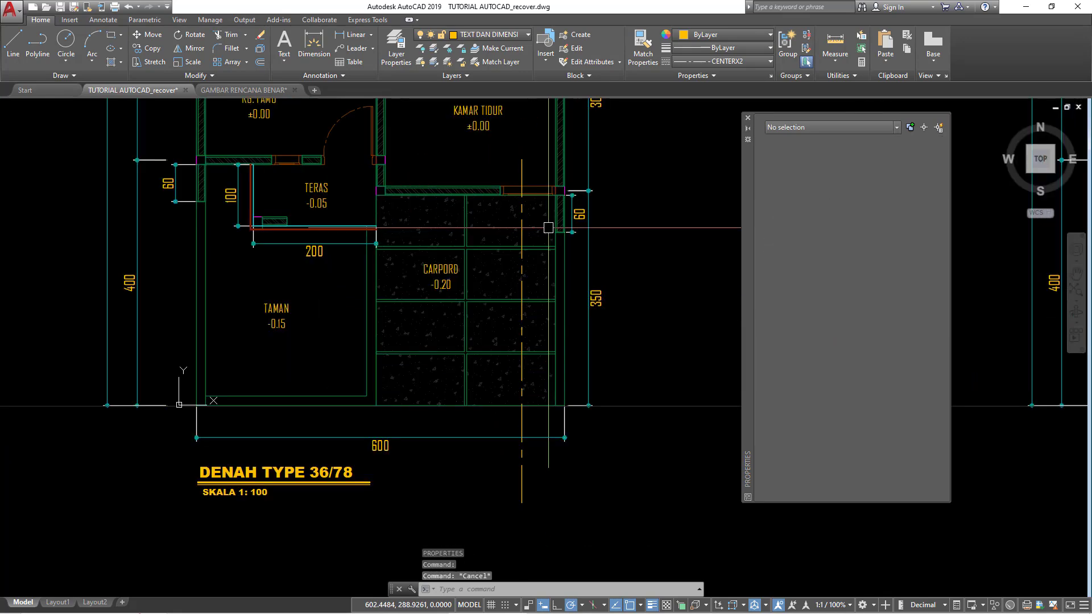
Stretch the line's top end up toward the bedroom and set linetype scale 40.
click(514, 158)
click(521, 160)
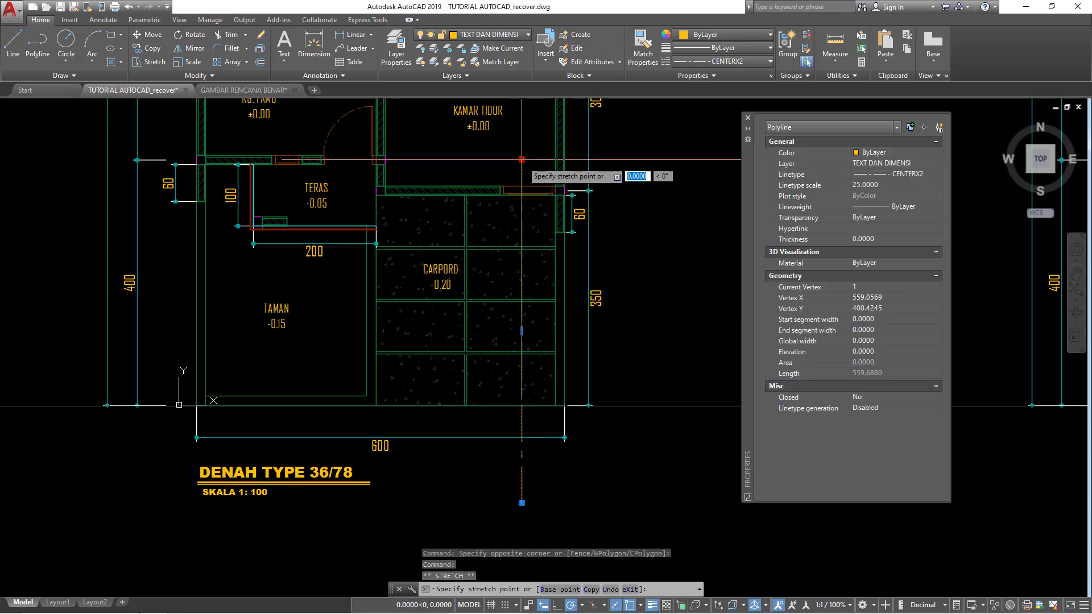
click(522, 127)
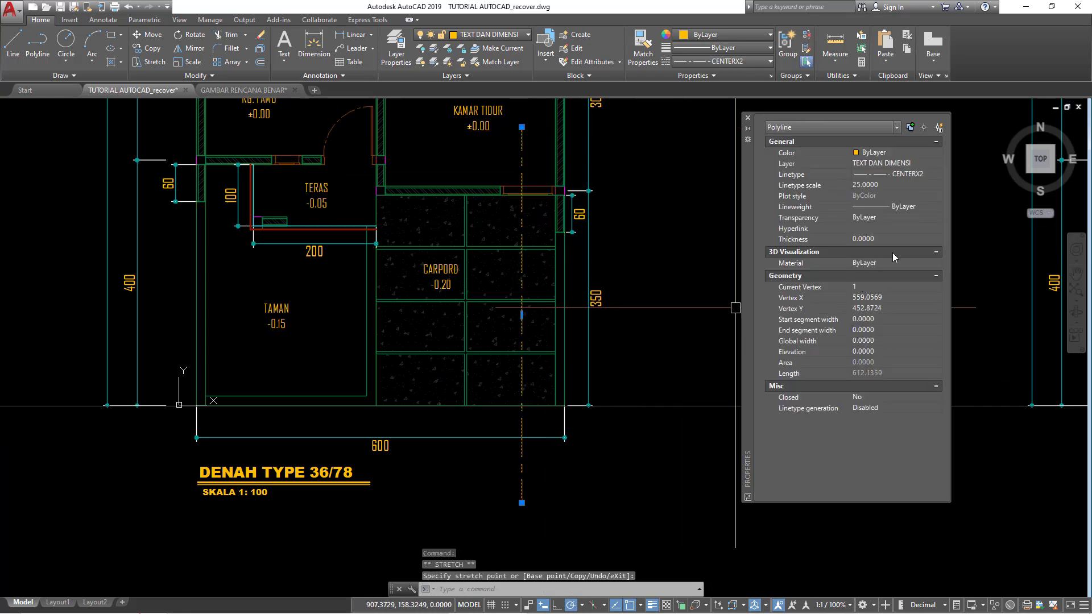
key(Escape)
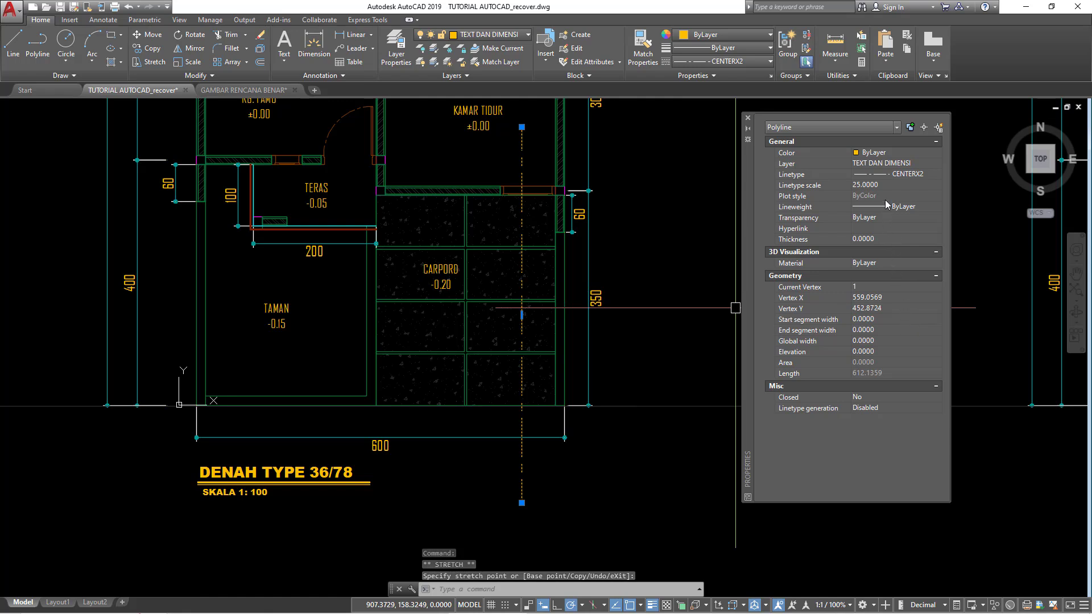
click(611, 164)
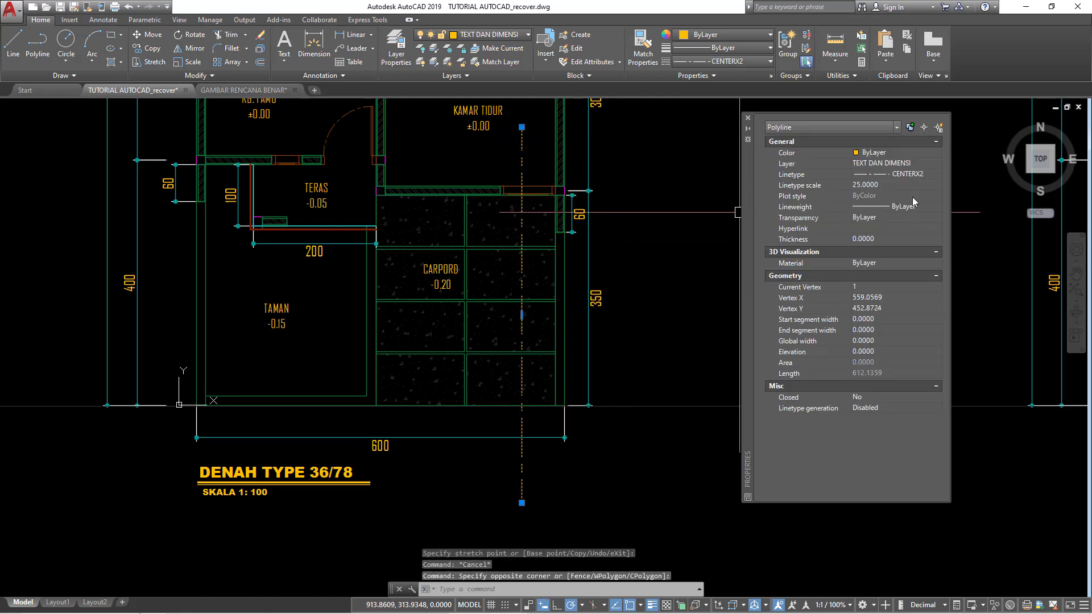
click(898, 183)
text(40)
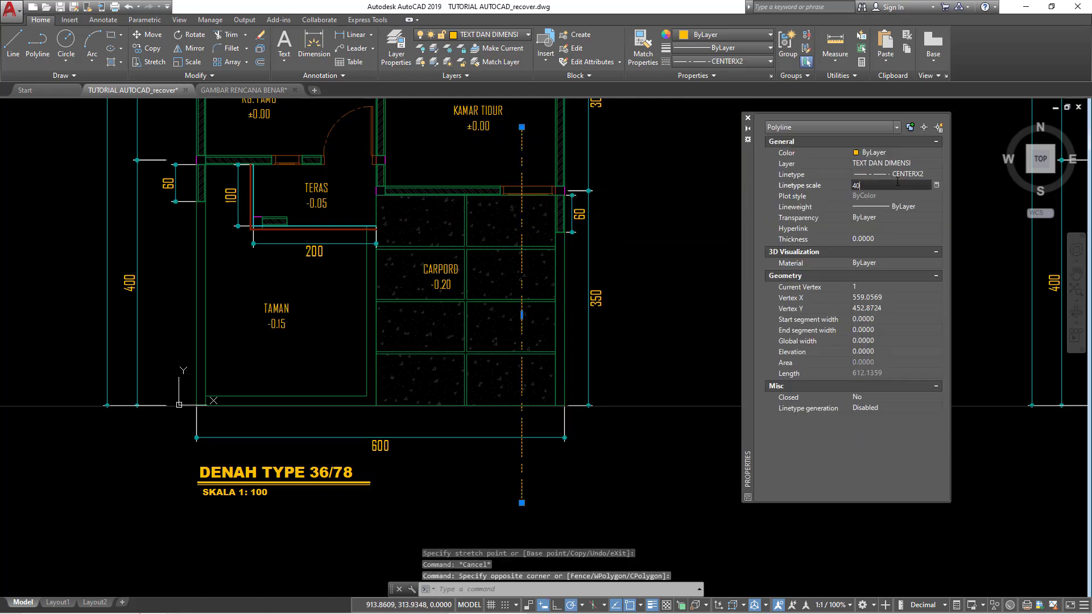
key(Return)
key(Escape)
key(Escape)
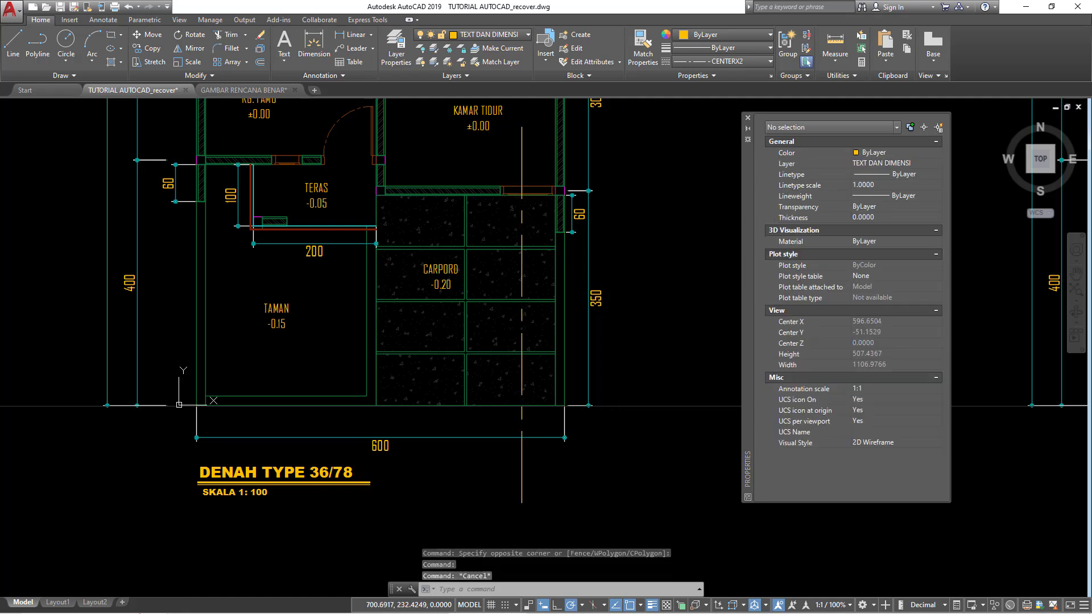
Draw a horizontal marker line below the plan across the section line's end.
mouse_move(632, 341)
middle_down()
mouse_move(597, 334)
mouse_move(543, 277)
middle_up()
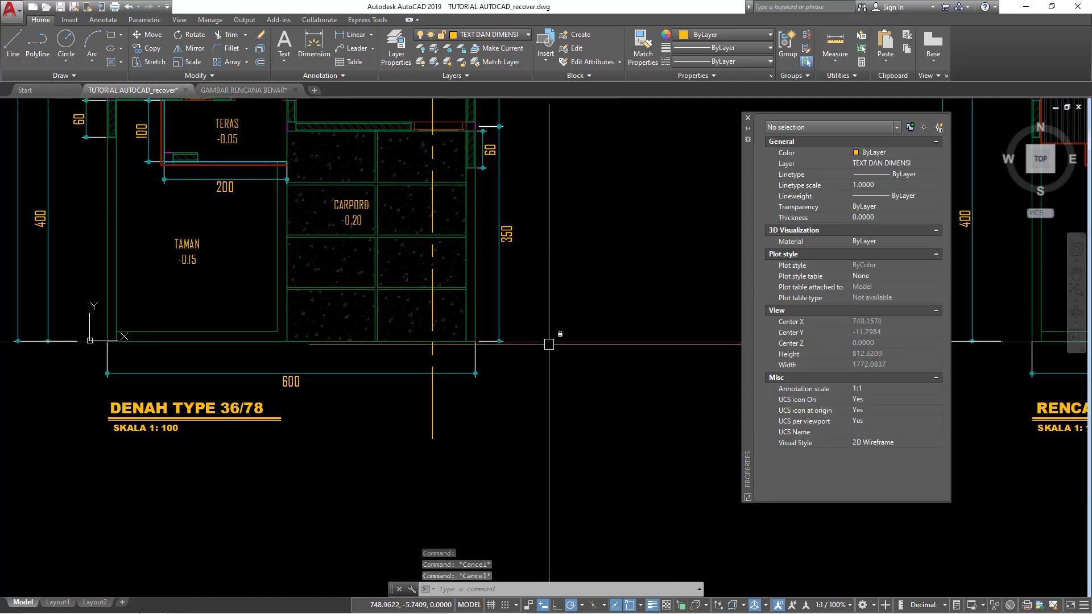
text(L)
key(Return)
click(411, 410)
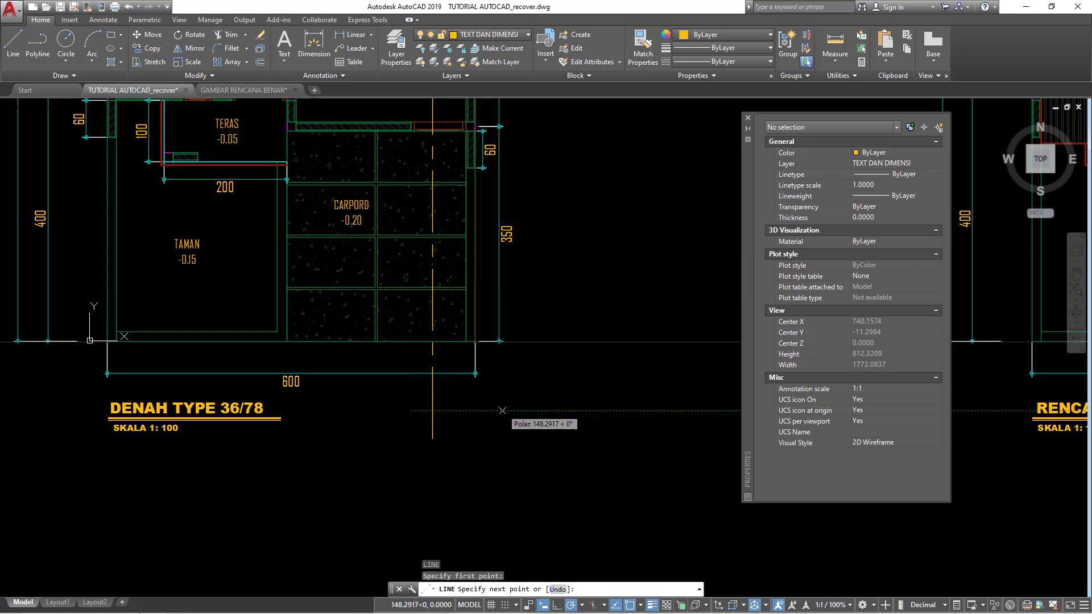
click(502, 409)
key(Return)
middle_drag(564, 415, 571, 409)
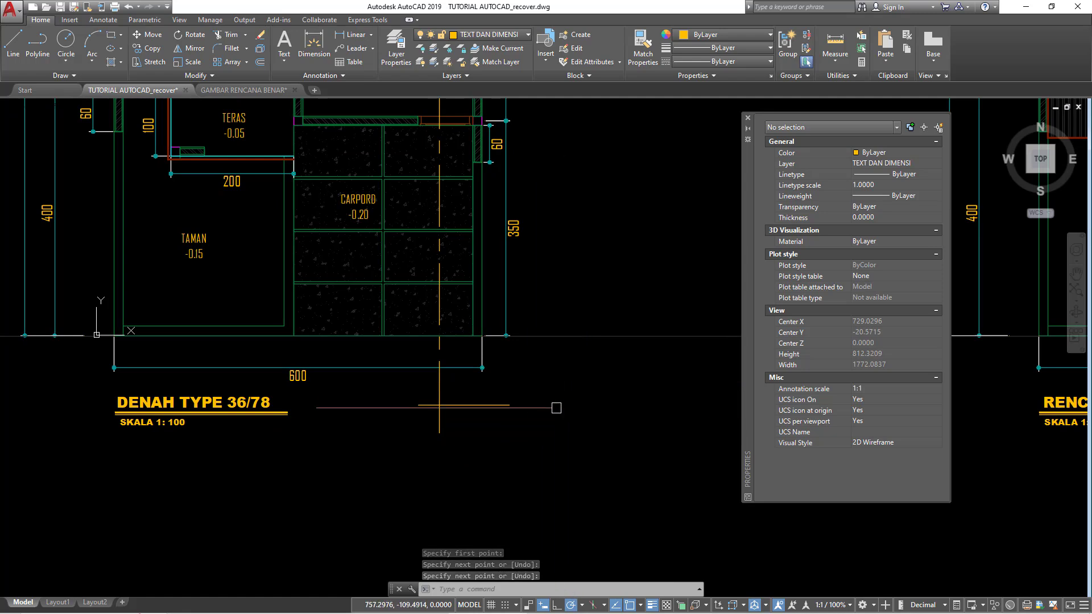
middle_drag(526, 424, 530, 424)
Draw the triangular arrowhead's slanted and vertical edges from the marker's right end.
text(l)
scroll(517, 415, up, 4)
key(Return)
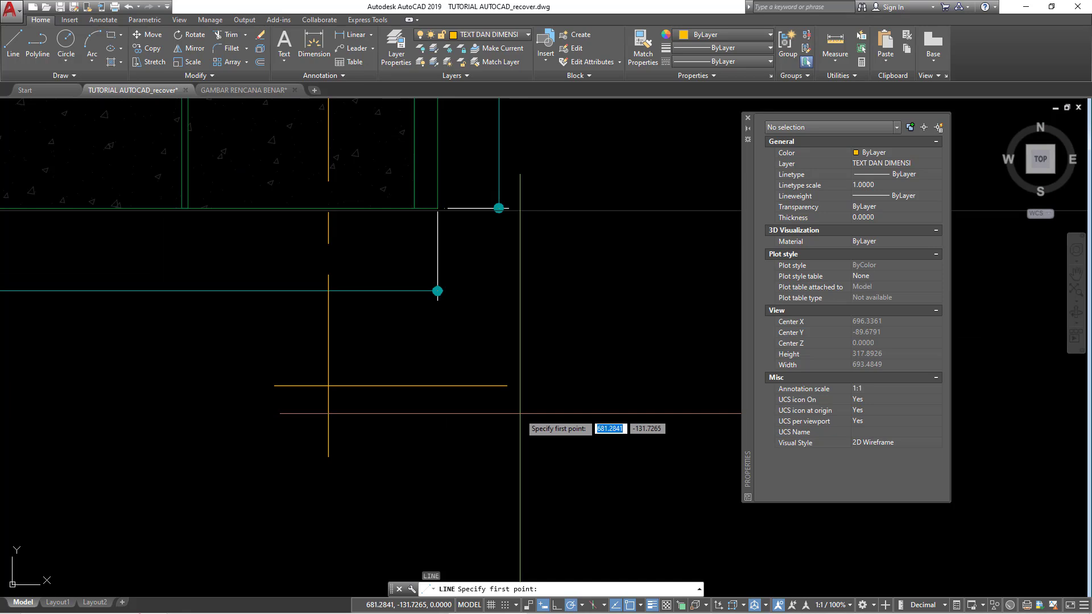
click(507, 385)
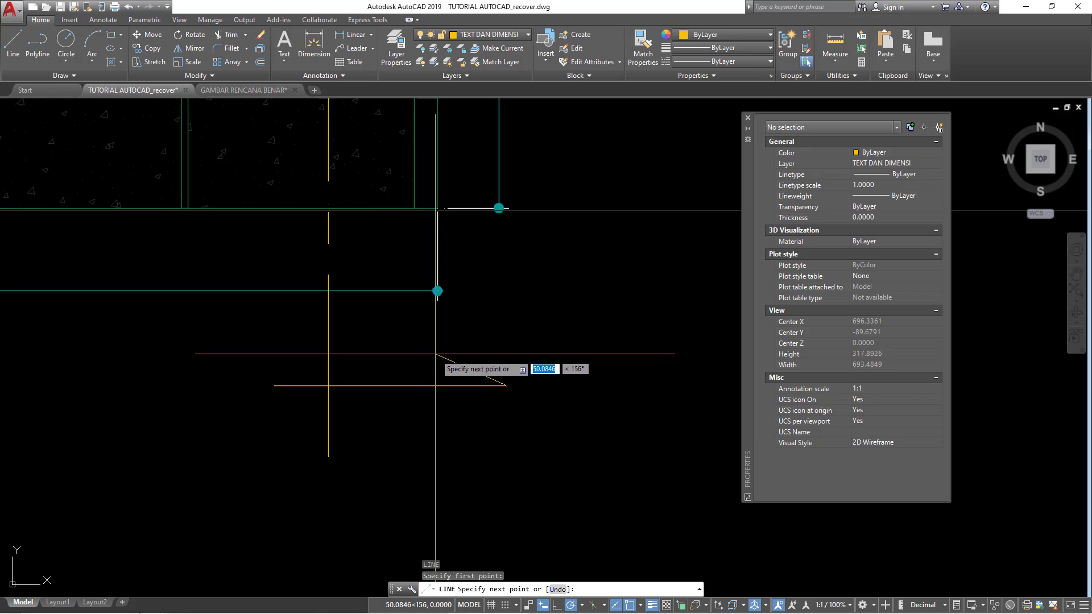
click(437, 356)
key(Escape)
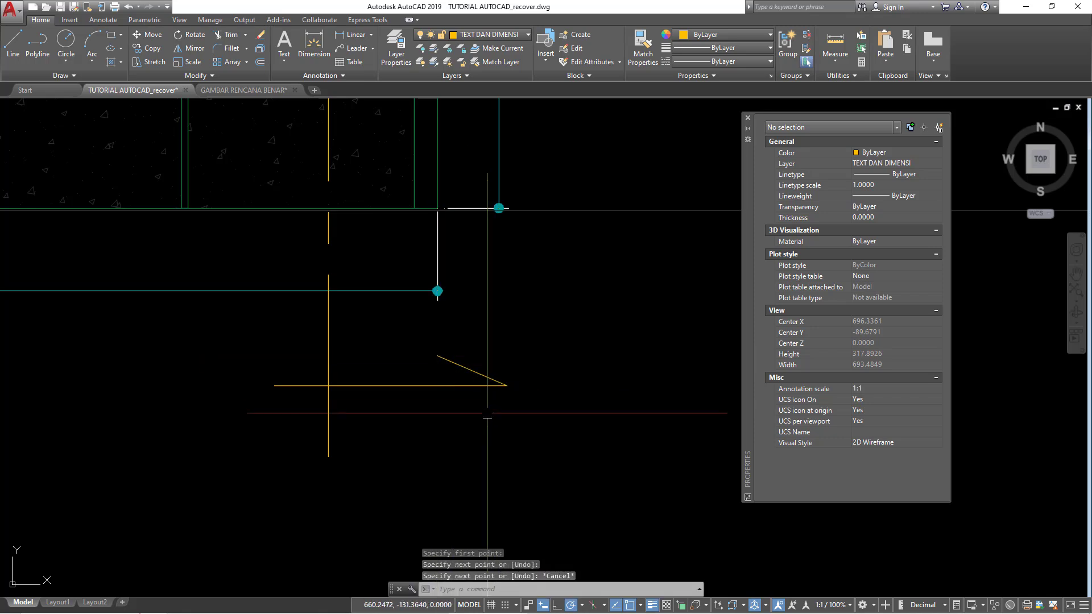
key(Return)
scroll(447, 353, up, 2)
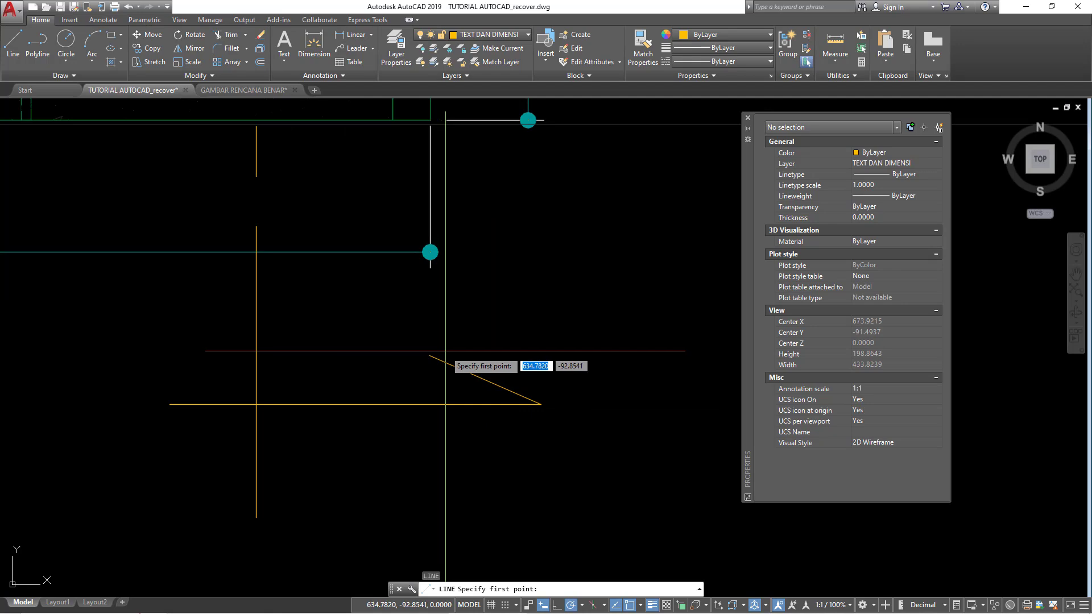
click(444, 351)
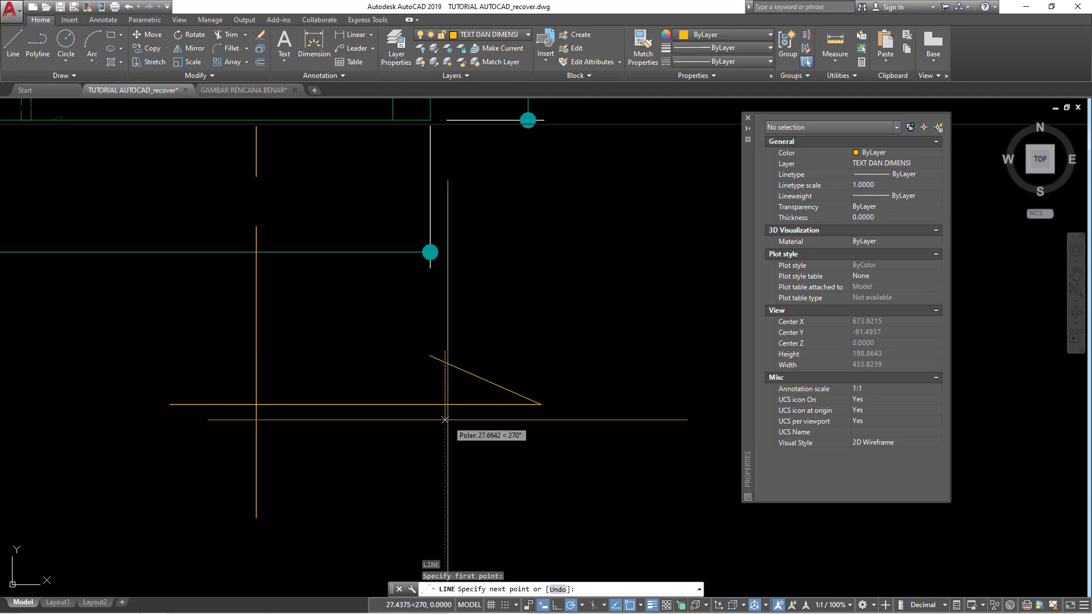
click(445, 419)
key(Return)
Select the arrowhead and move it further left along the marker line.
scroll(487, 446, down, 1)
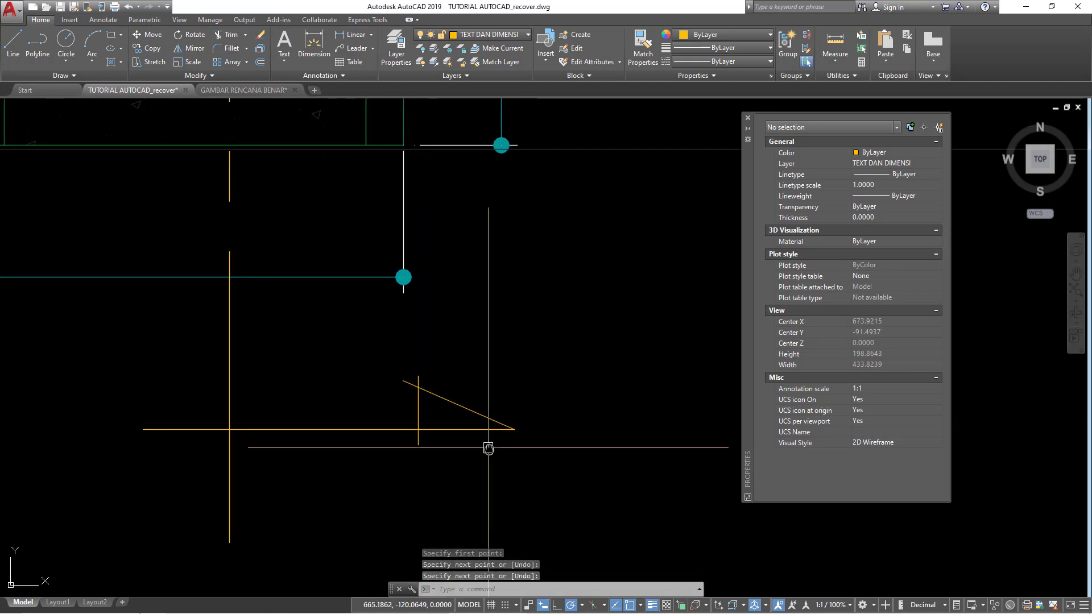
scroll(546, 441, down, 2)
scroll(531, 456, down, 1)
scroll(507, 446, up, 4)
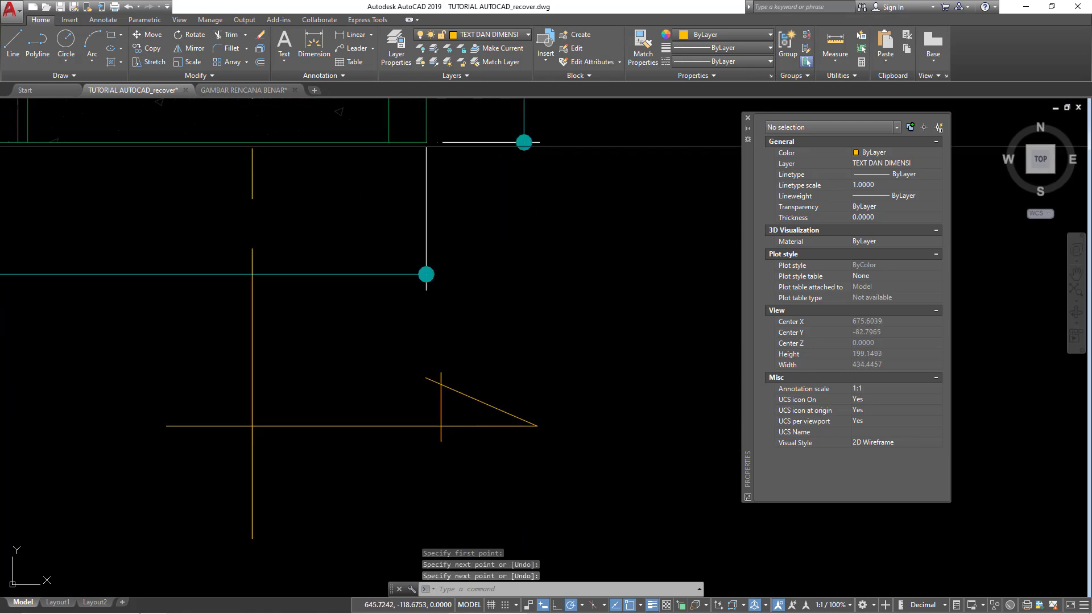
scroll(540, 291, down, 2)
click(495, 378)
click(428, 352)
click(555, 460)
scroll(555, 455, down, 5)
scroll(552, 450, up, 2)
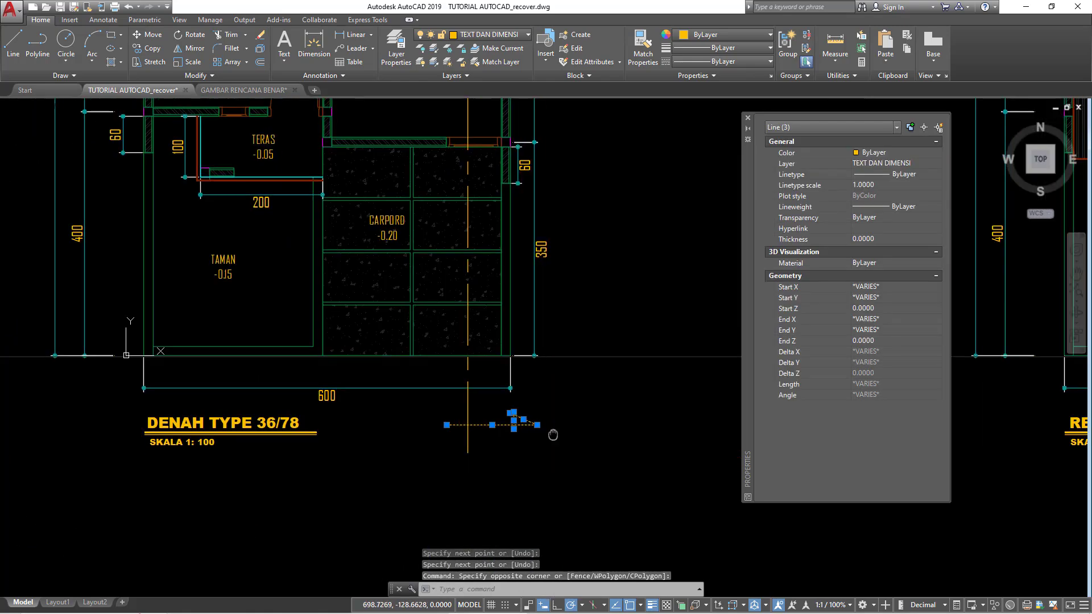
scroll(554, 461, up, 2)
text(m)
key(Return)
click(580, 463)
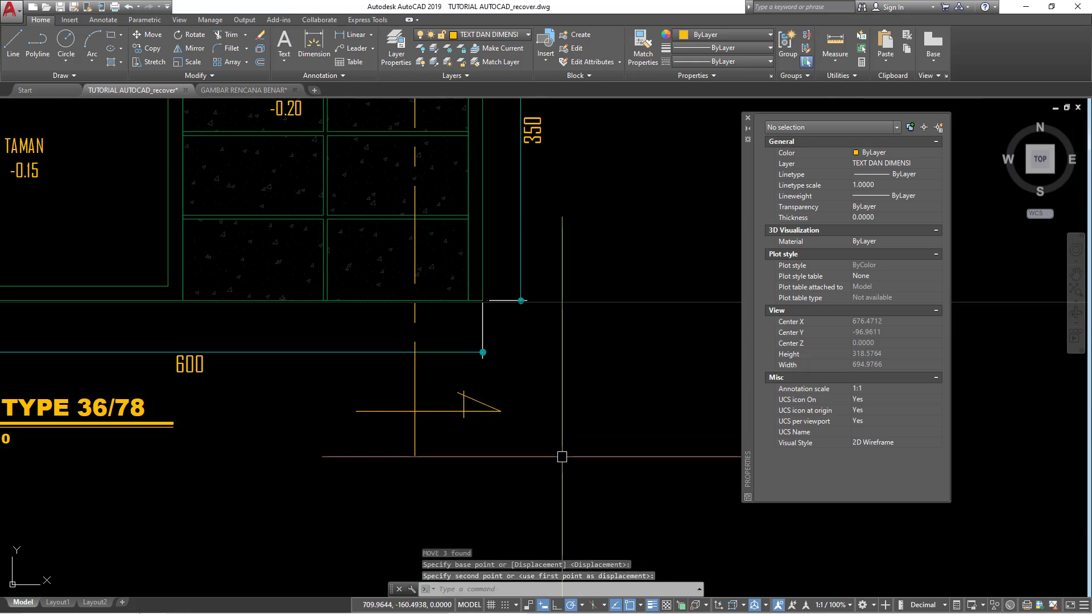
click(561, 458)
Offset the arrowhead's slanted and vertical edges by 1 to double them.
scroll(373, 408, up, 2)
click(373, 408)
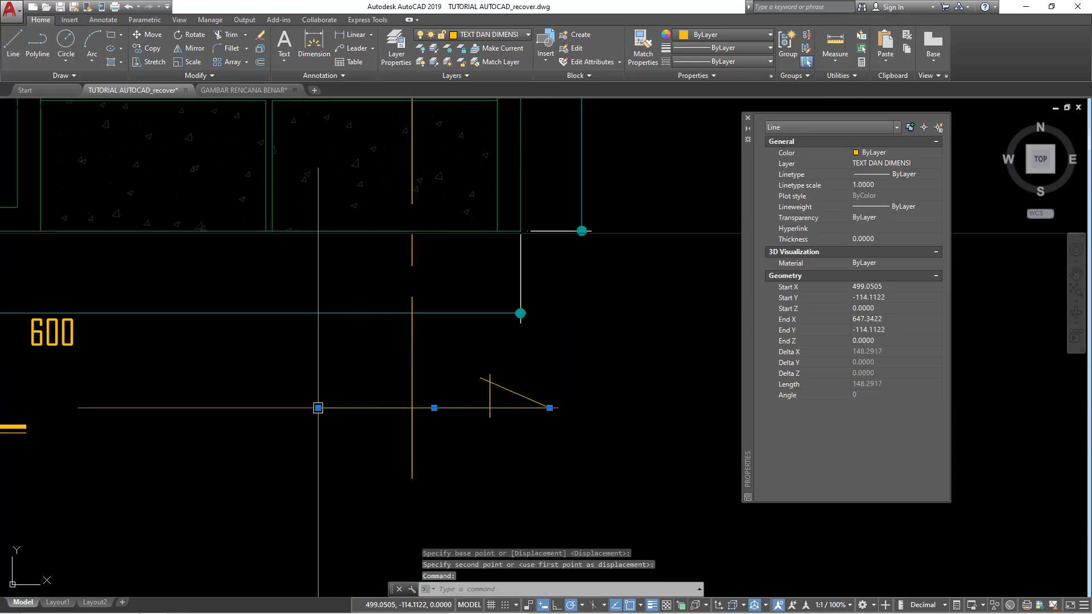
click(318, 407)
key(Escape)
key(Escape)
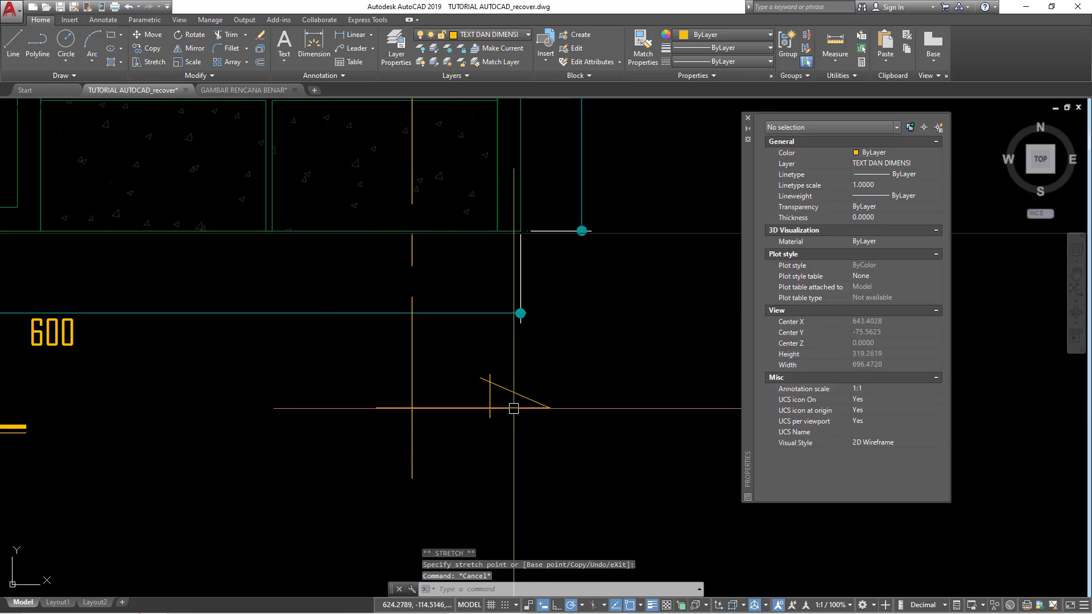
scroll(529, 375, up, 2)
key(Return)
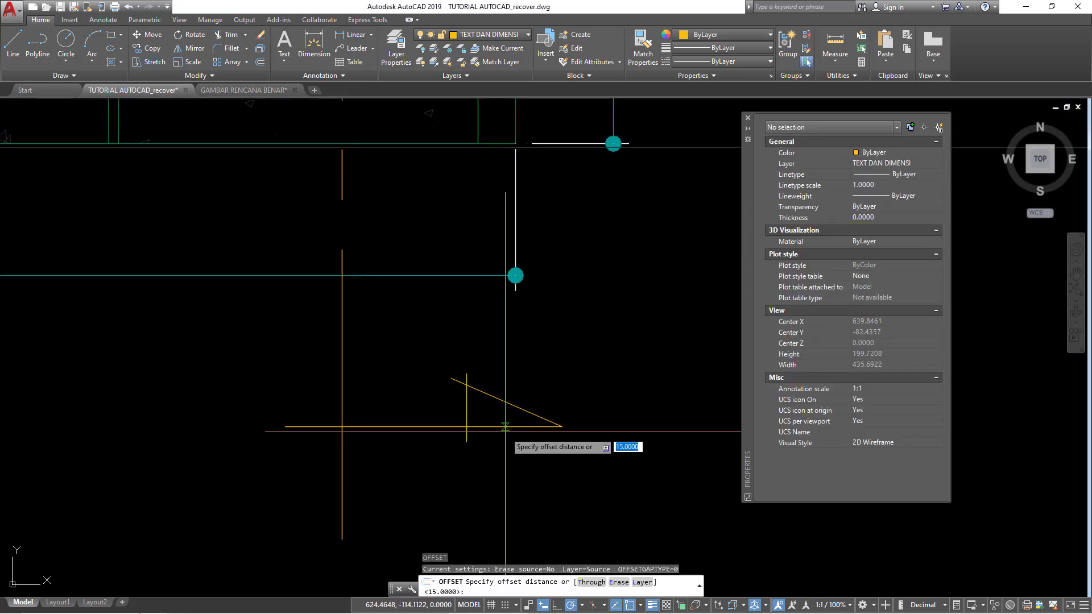
text(1)
key(Return)
scroll(505, 425, up, 2)
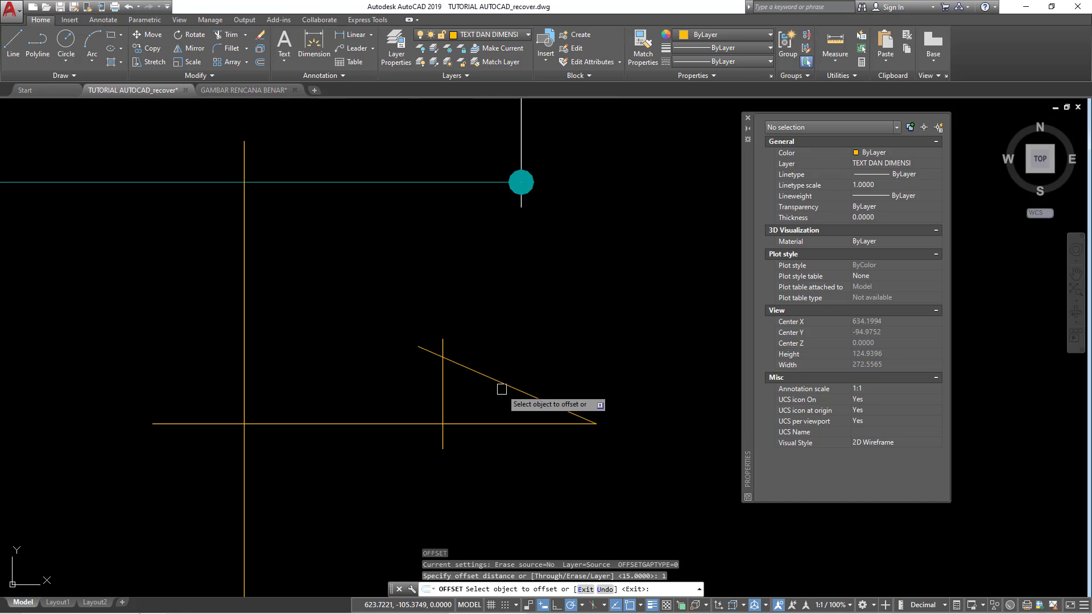
click(500, 386)
click(480, 394)
click(442, 382)
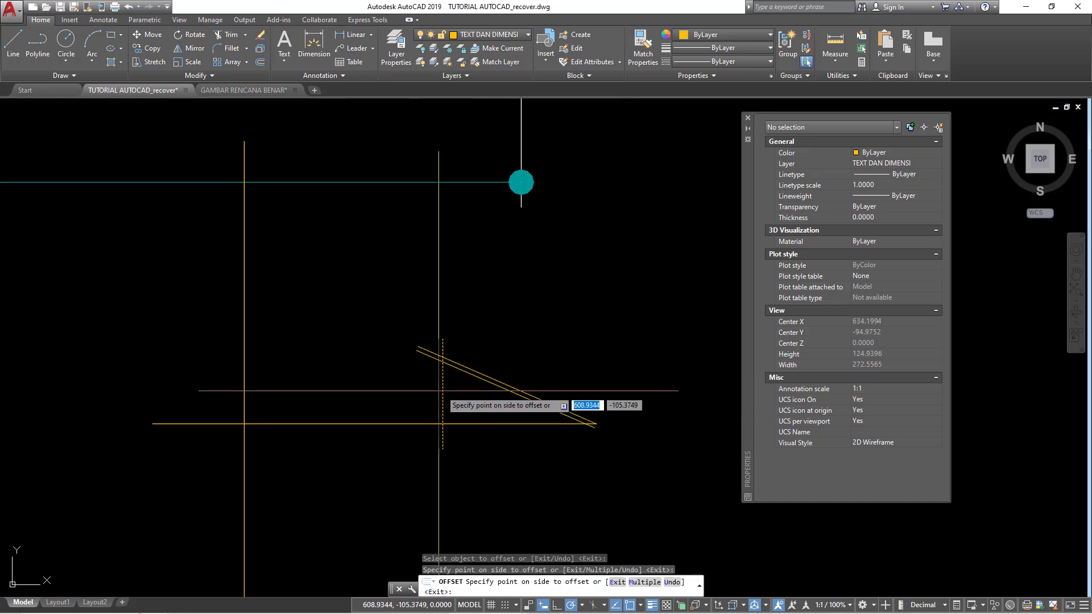
click(373, 382)
scroll(432, 401, down, 4)
scroll(524, 446, up, 2)
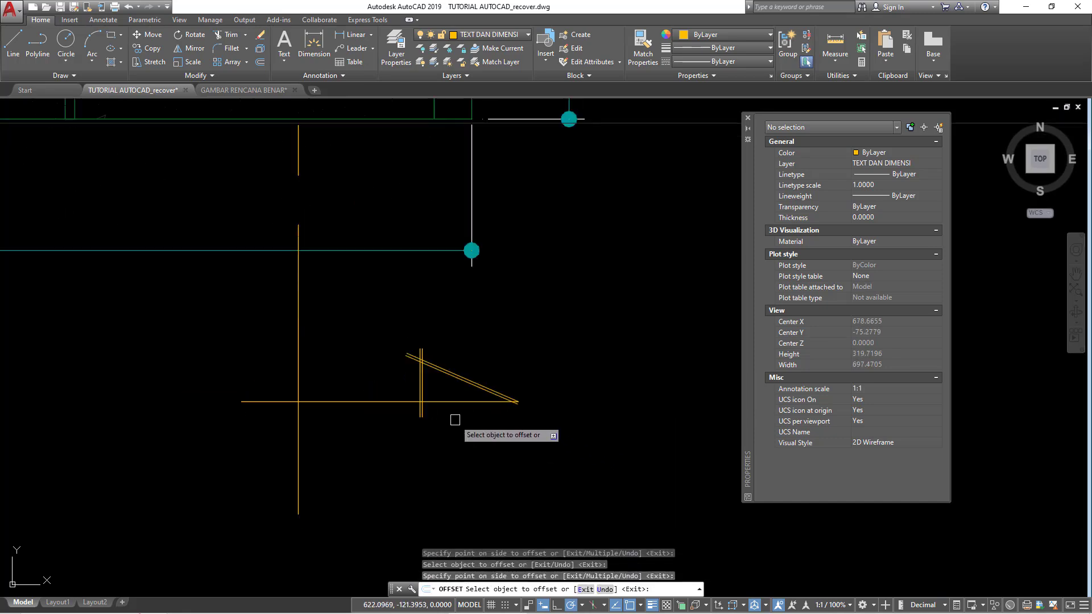
key(Escape)
scroll(511, 438, down, 2)
mouse_move(545, 452)
middle_down()
mouse_move(555, 431)
mouse_move(523, 468)
middle_up()
scroll(544, 423, down, 3)
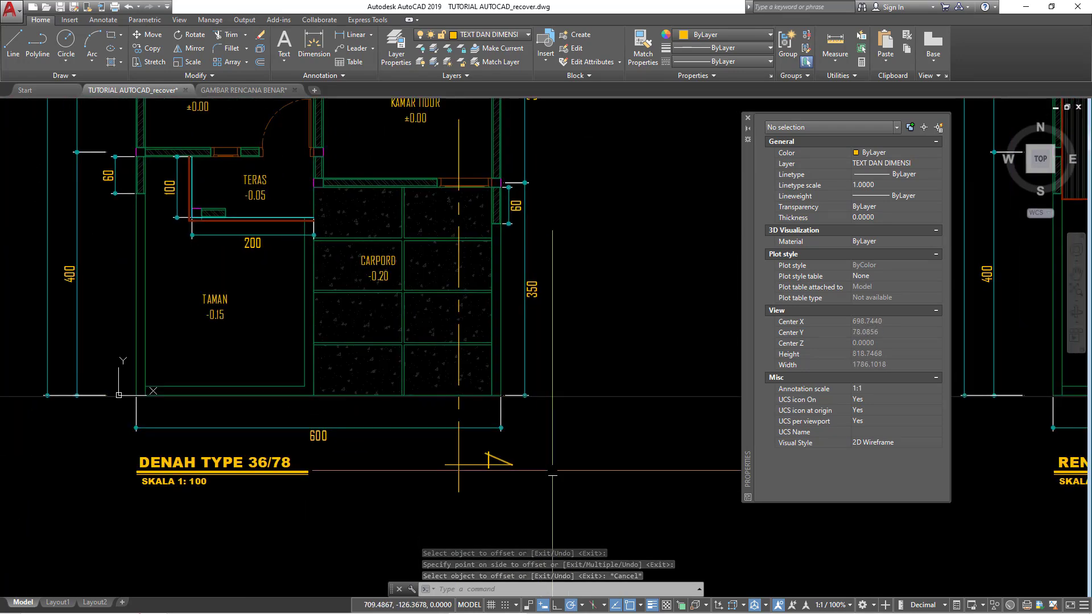
Set the carport section polyline's global width to 4, after first trying 3.
click(457, 447)
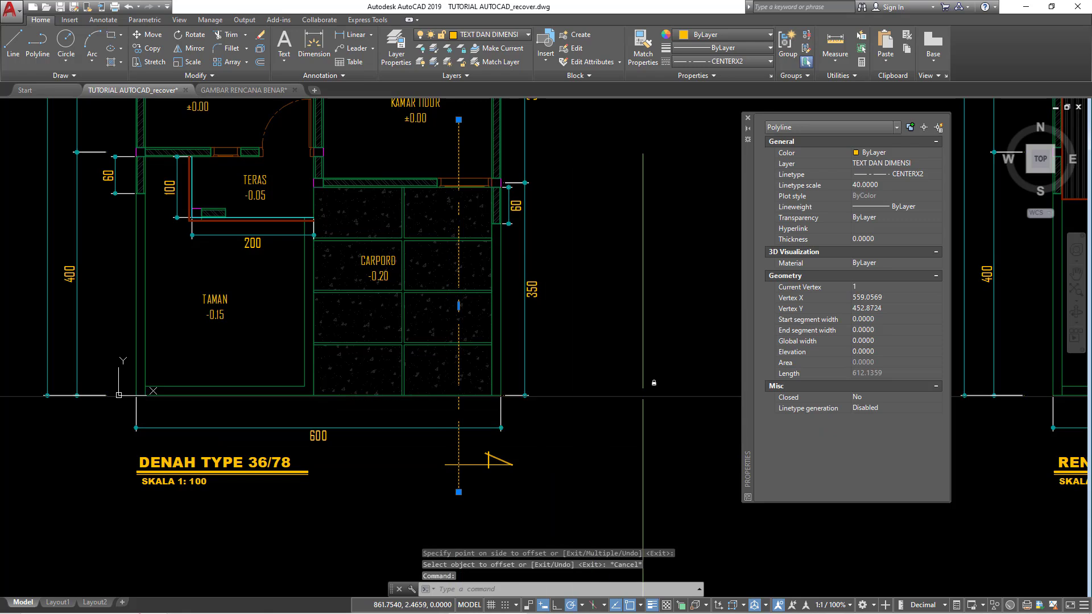
click(880, 341)
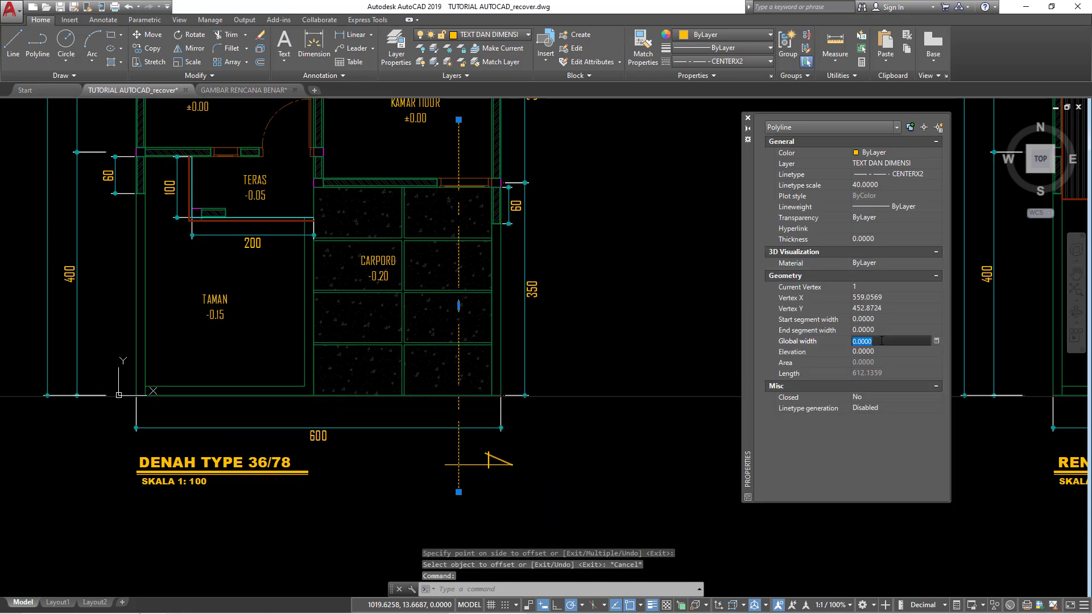
text(3)
key(Tab)
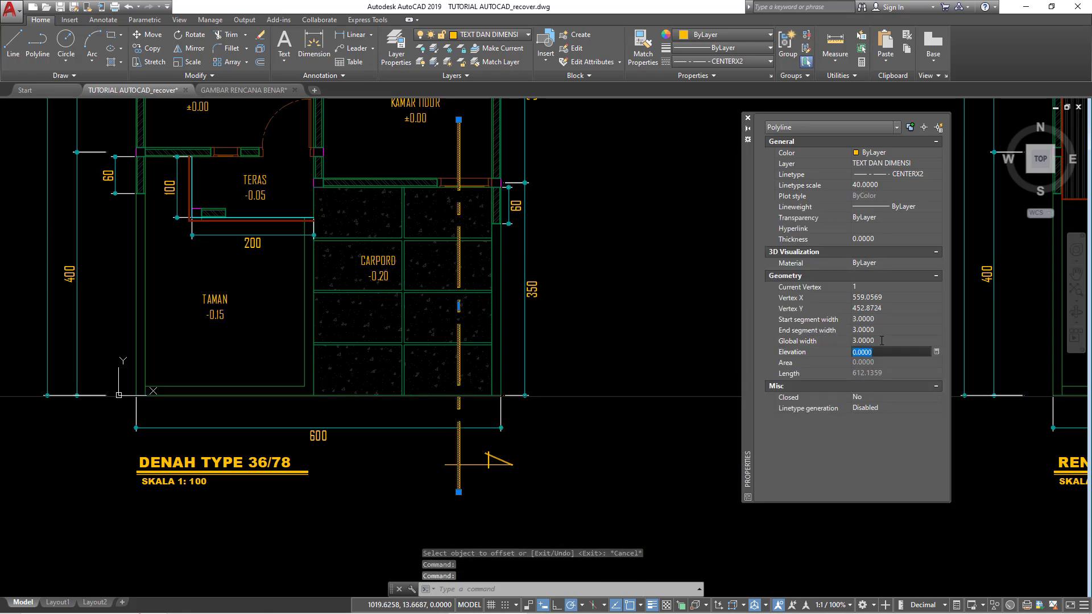
key(Escape)
scroll(590, 386, down, 3)
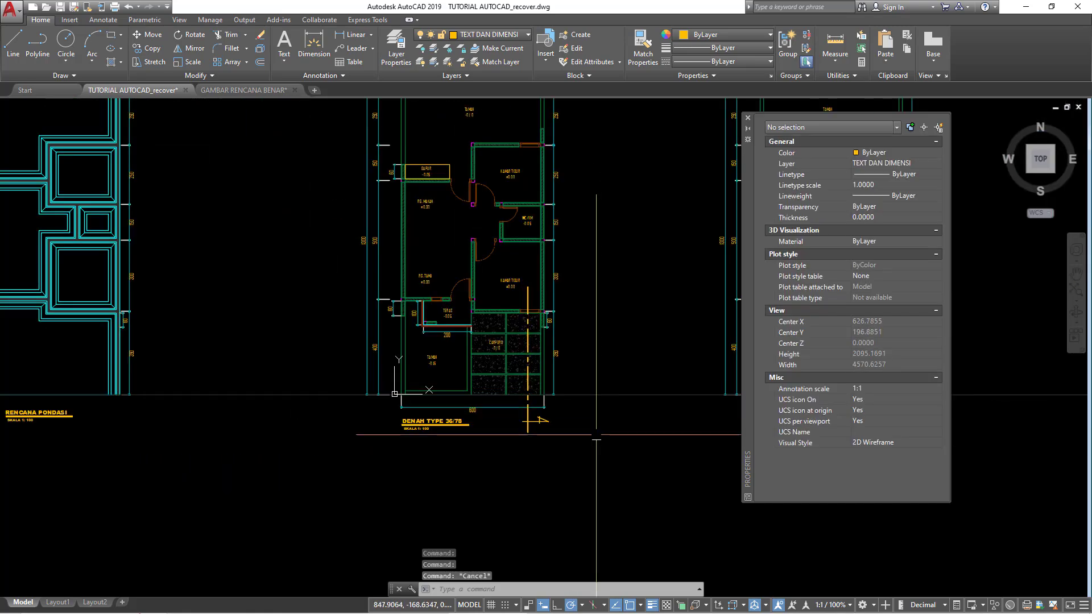
scroll(563, 438, up, 1)
click(505, 398)
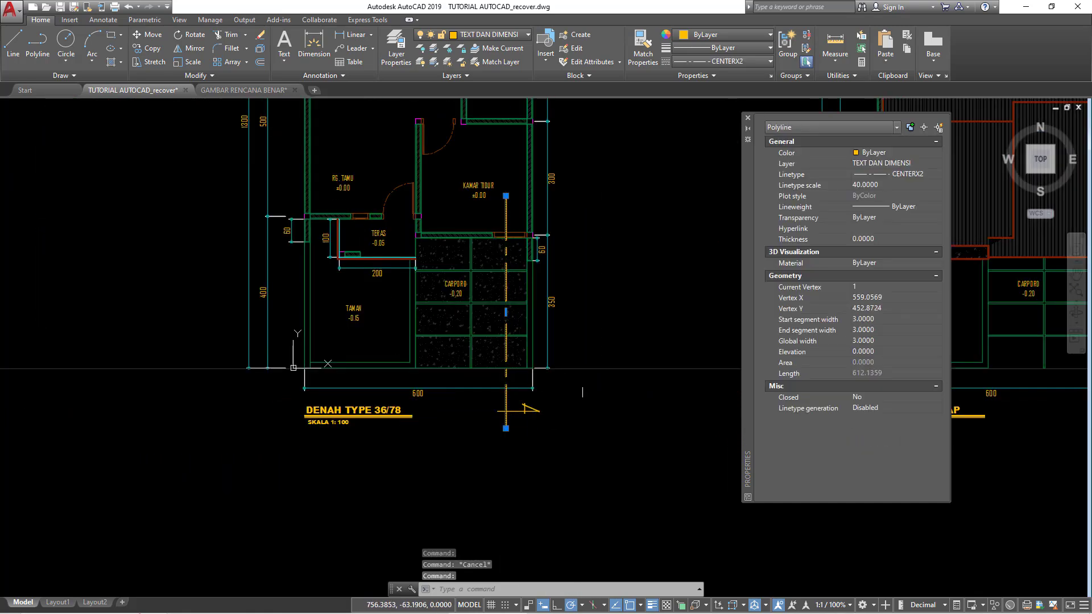
click(875, 336)
text(4.0000)
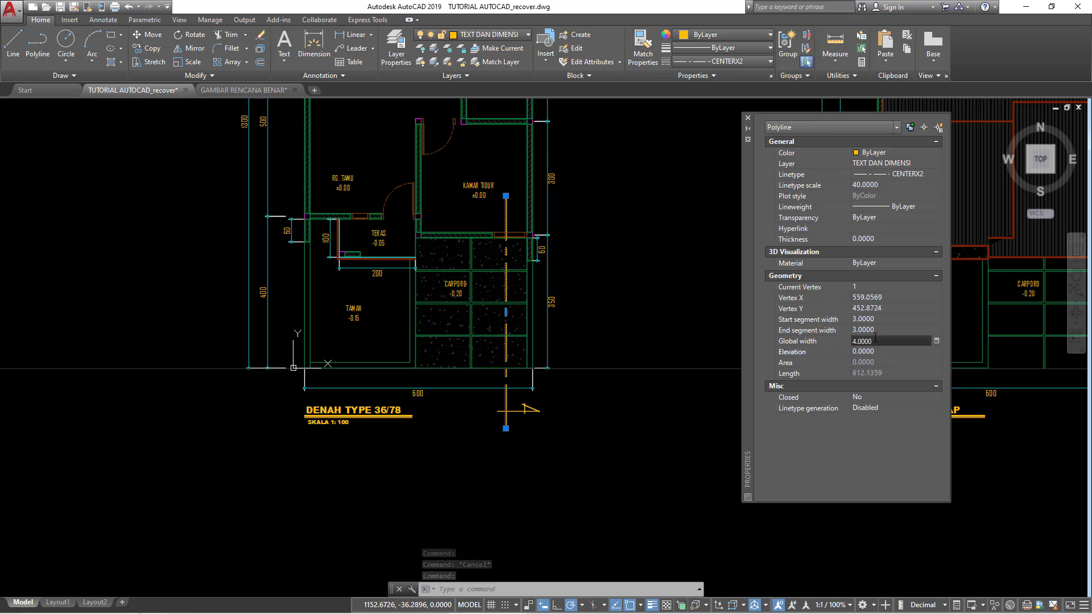
key(Return)
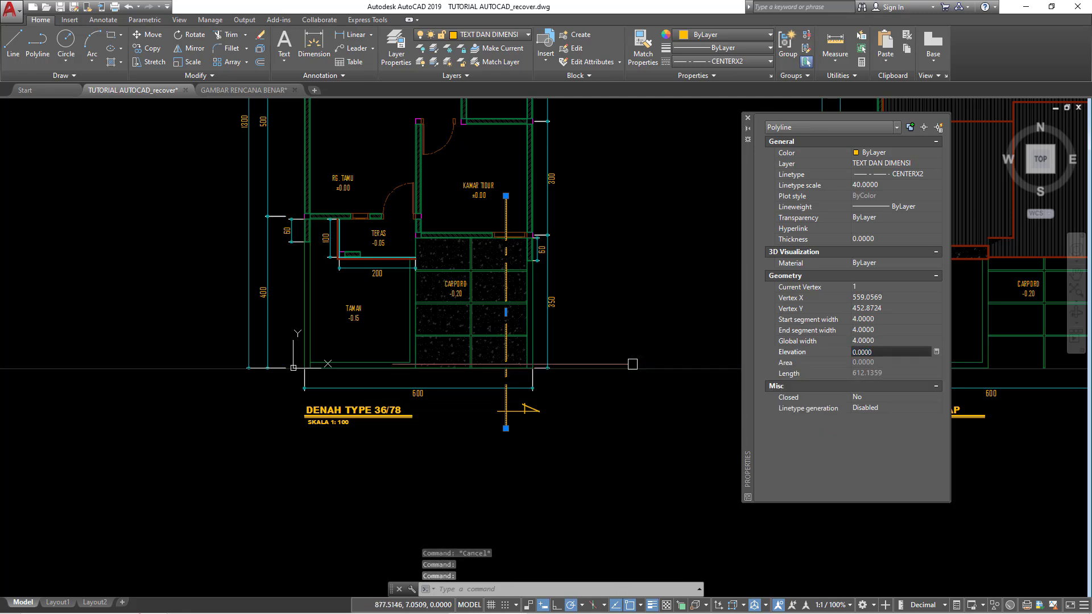
key(Escape)
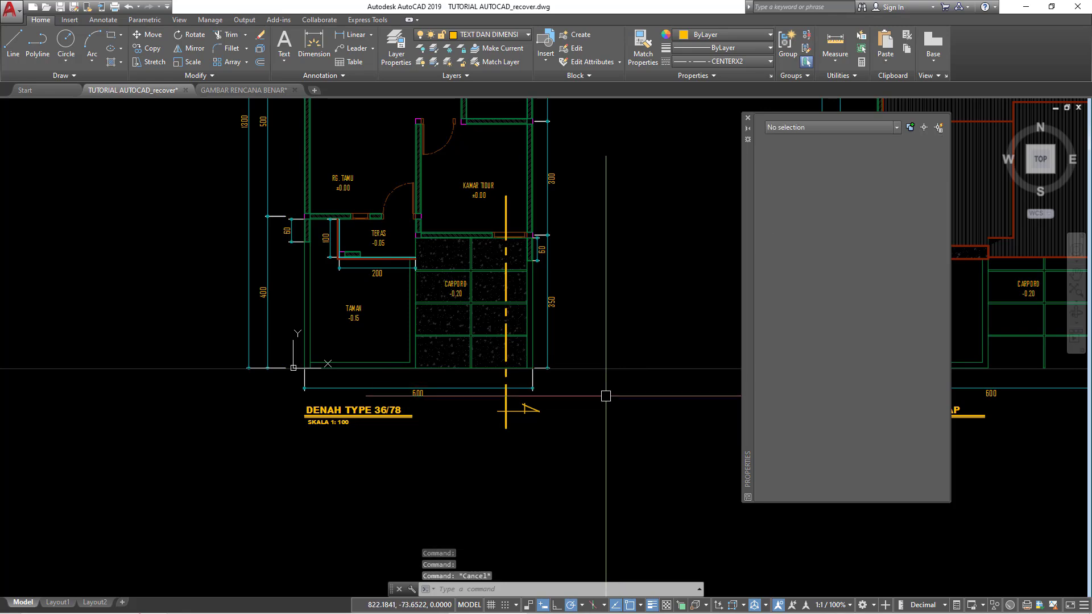
Try copying the thick section line's properties onto the marker line, then cancel.
middle_drag(585, 413, 566, 459)
scroll(530, 461, up, 2)
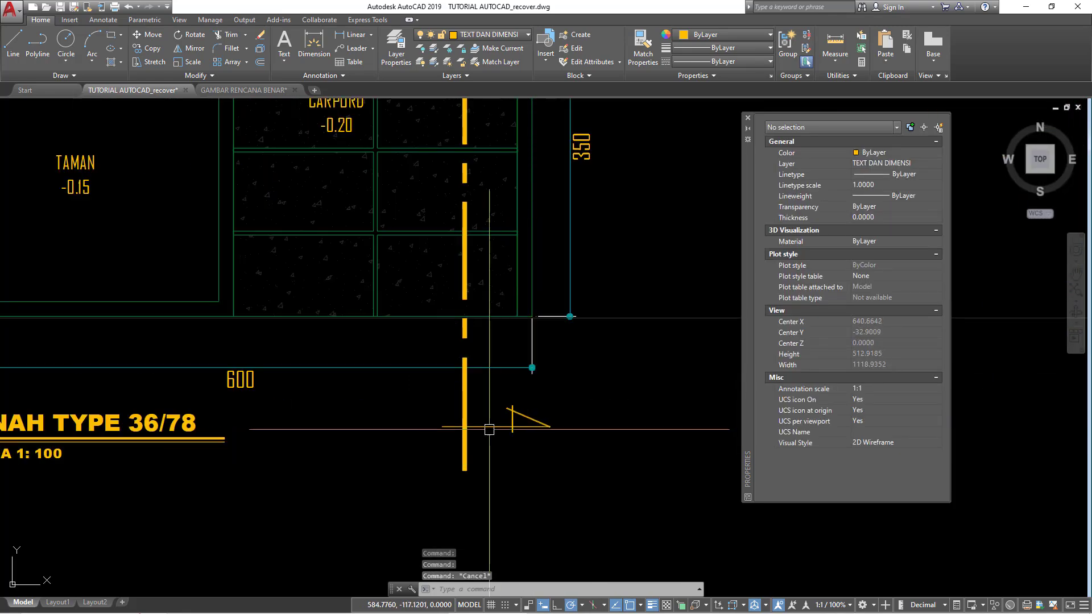
click(490, 428)
key(Escape)
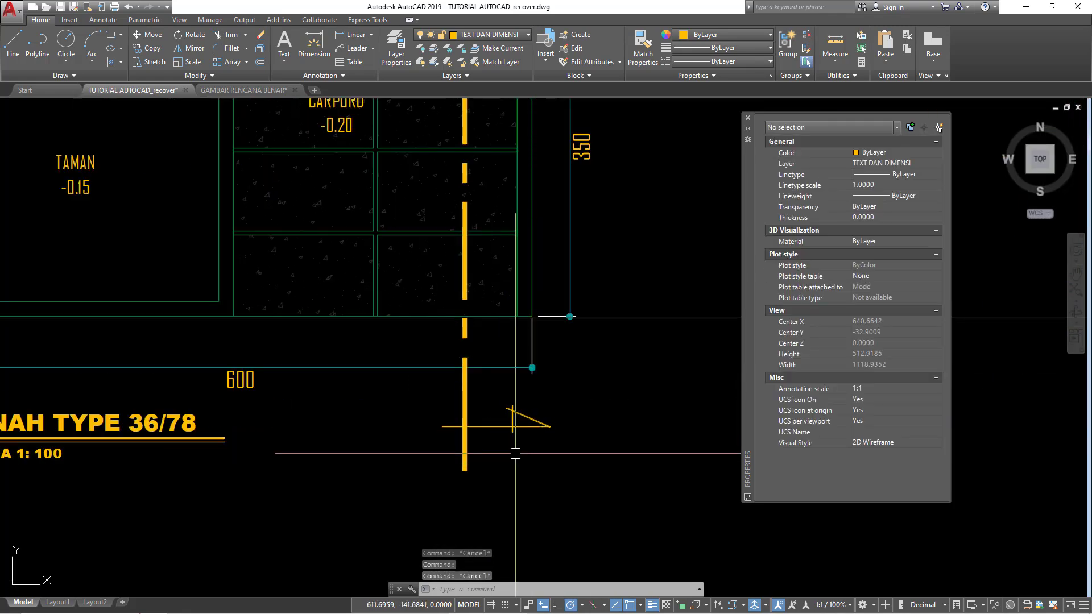
text(Ma)
key(Return)
click(465, 439)
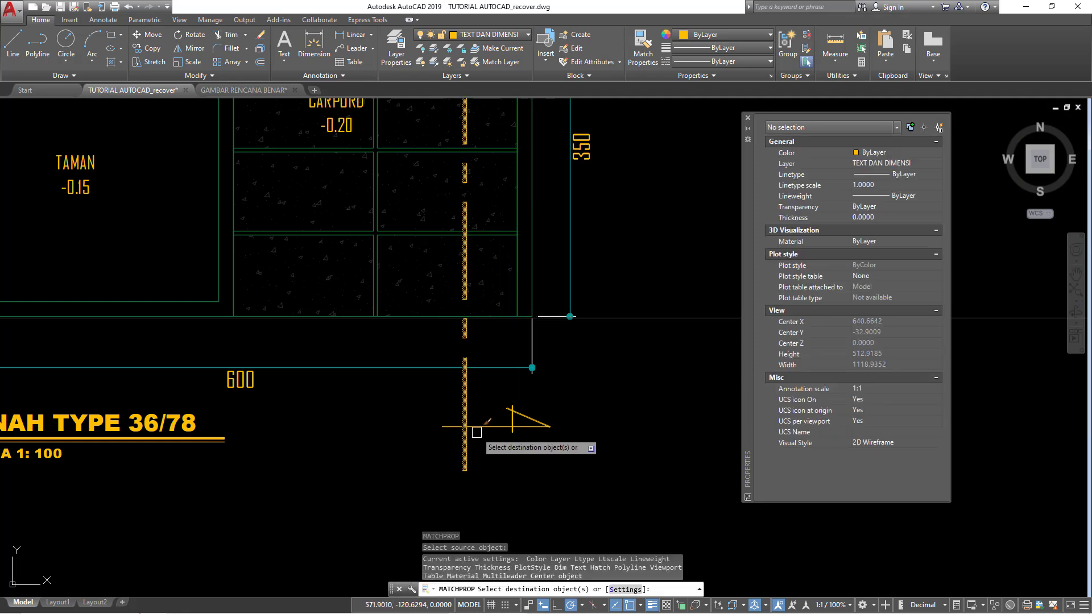
click(479, 427)
scroll(483, 426, up, 2)
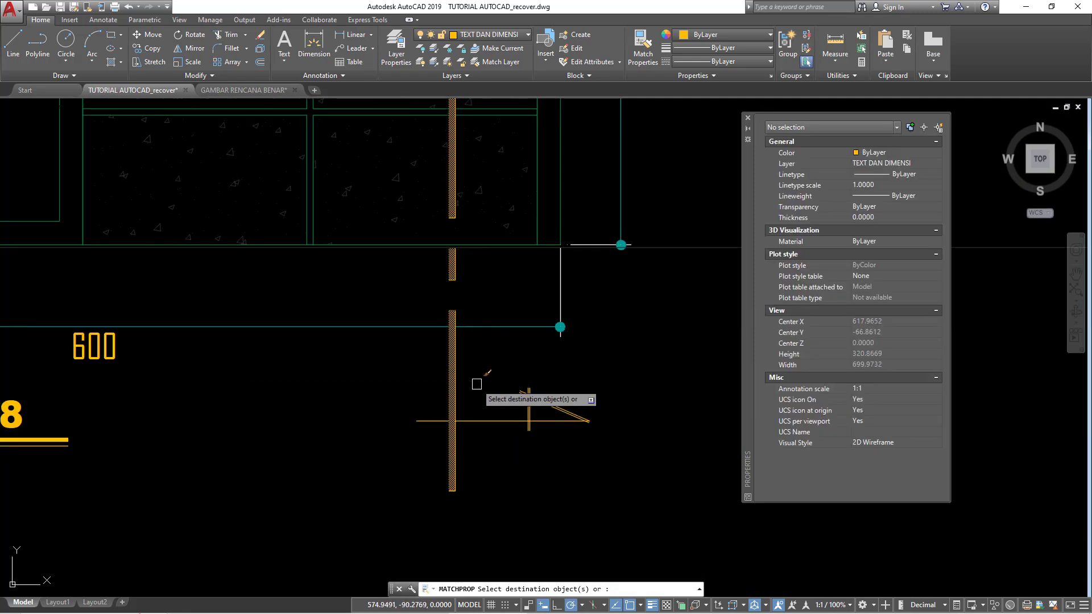
key(Escape)
Erase the dashed horizontal line of the section marker below the plan.
click(492, 420)
key(Escape)
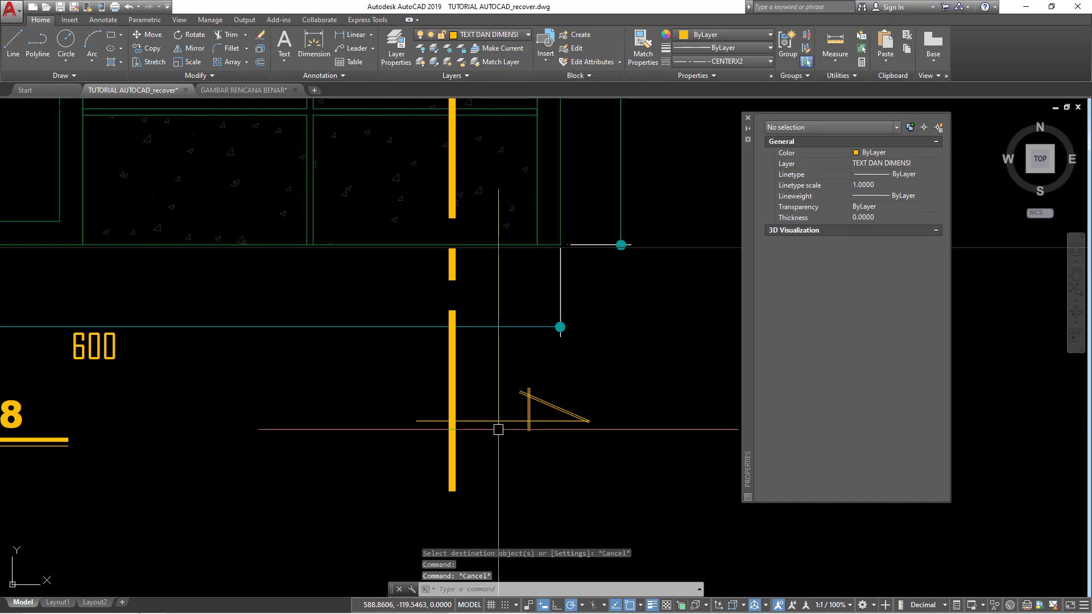
click(498, 421)
scroll(503, 431, up, 1)
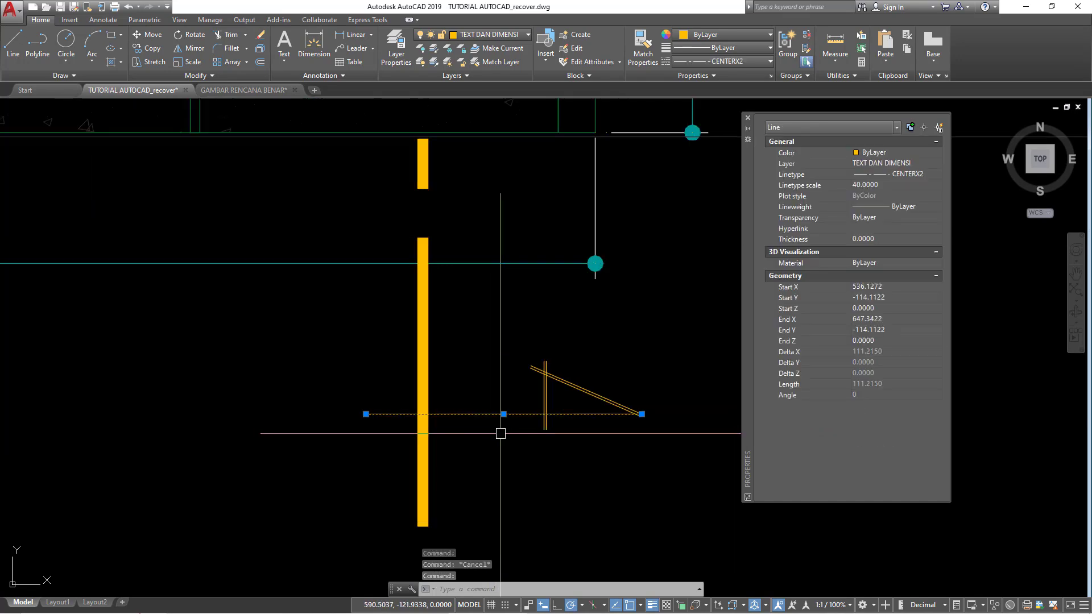
scroll(520, 434, up, 1)
middle_drag(630, 427, 593, 428)
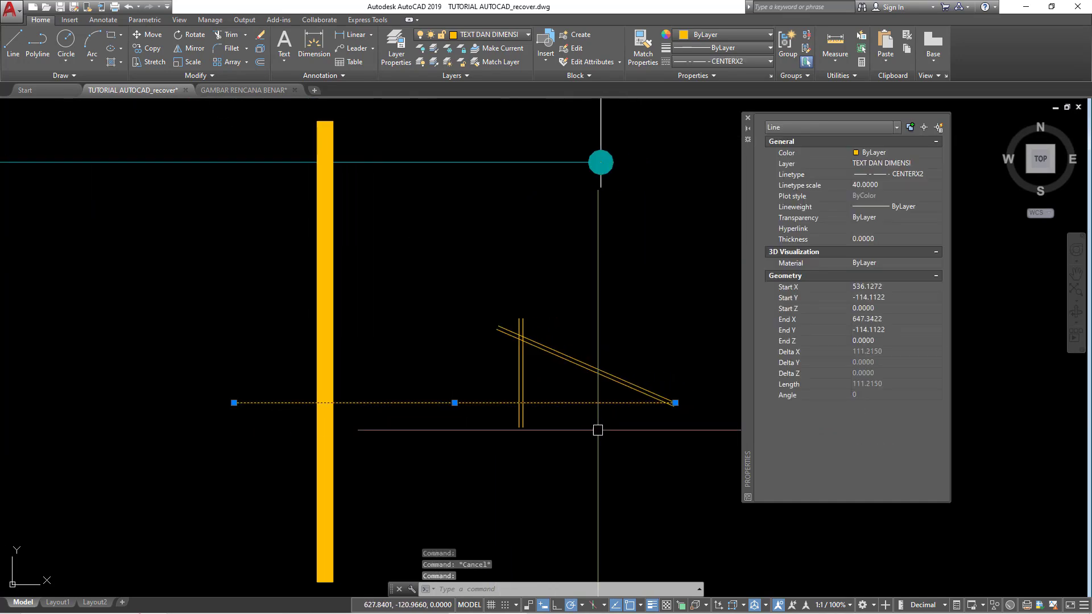
text(E)
key(Return)
Draw a polyline from the diagonal's end leftward past the section line.
text(pl)
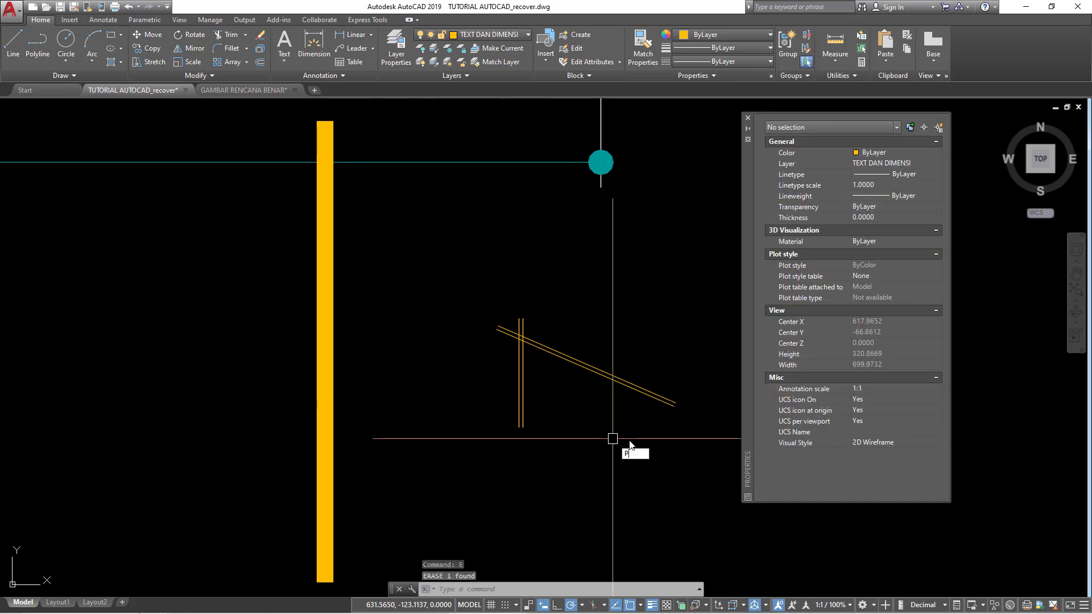
key(Return)
click(675, 404)
scroll(299, 412, down, 4)
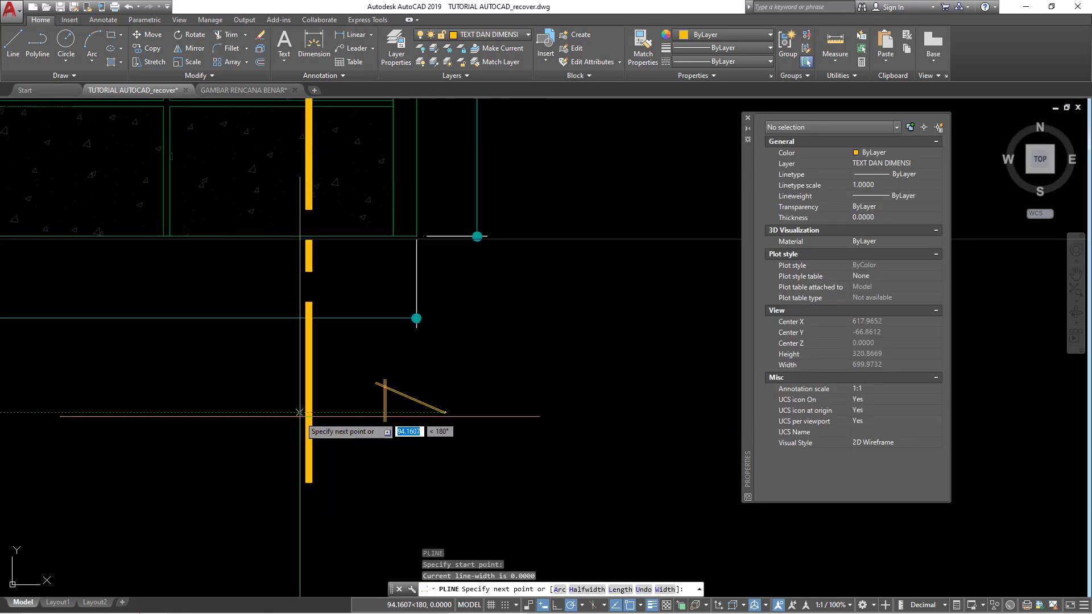
click(261, 412)
key(Return)
middle_drag(346, 440, 402, 419)
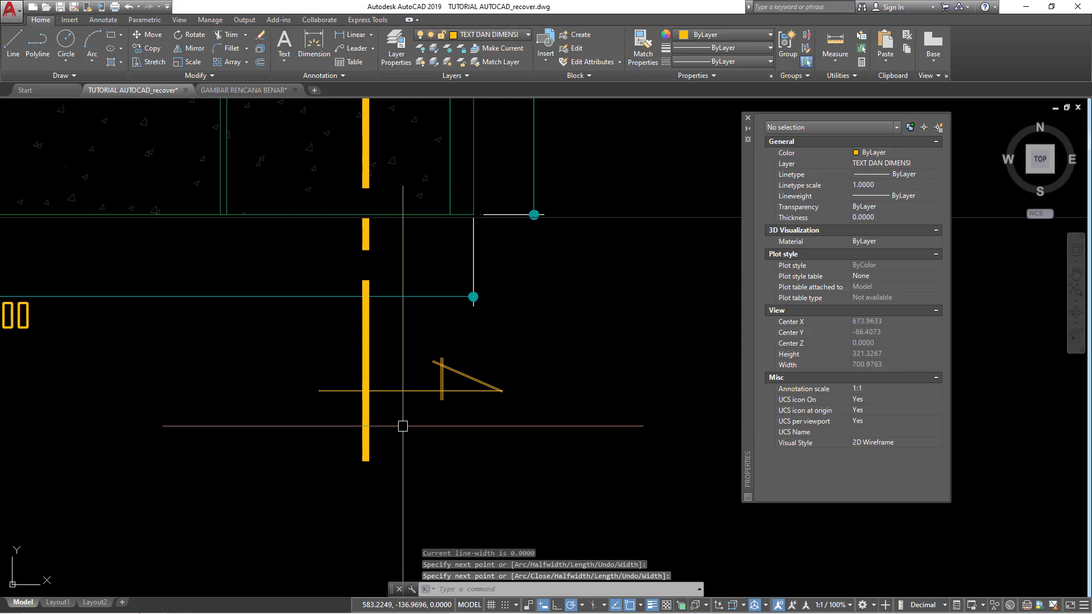
Copy the thick section line's properties again, then undo that change.
text(Ma)
key(Return)
click(367, 418)
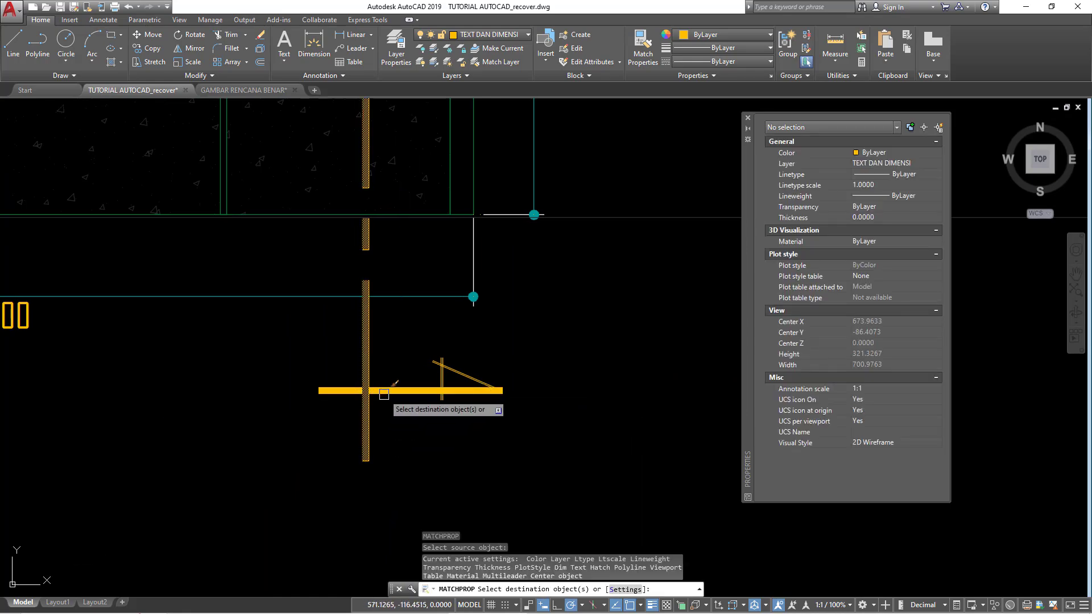
key(Escape)
scroll(470, 429, down, 3)
scroll(510, 429, up, 1)
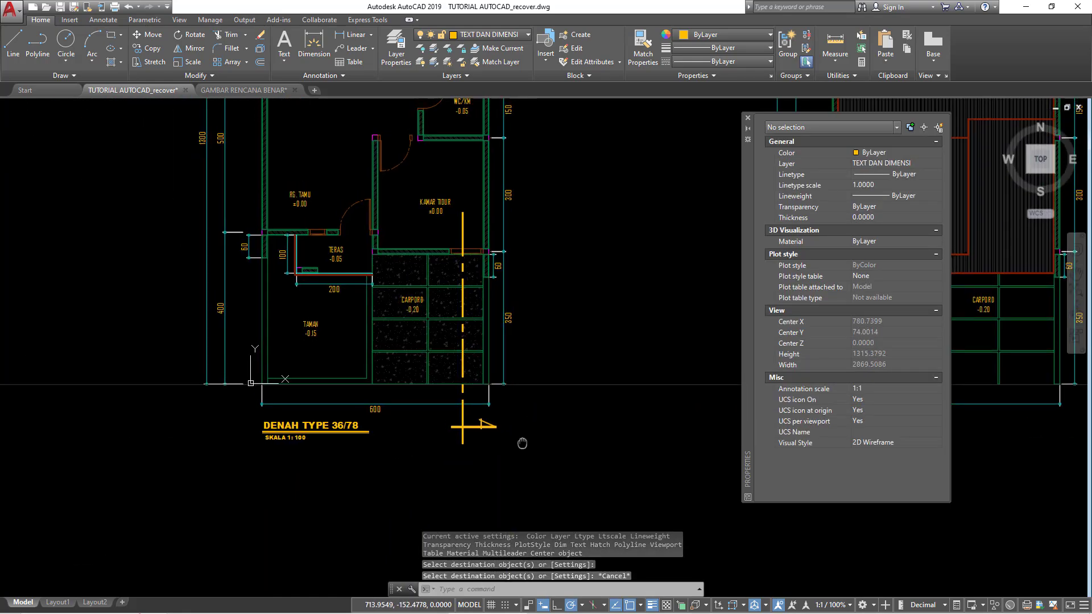
scroll(495, 434, up, 1)
key(ctrl+z)
key(ctrl+z)
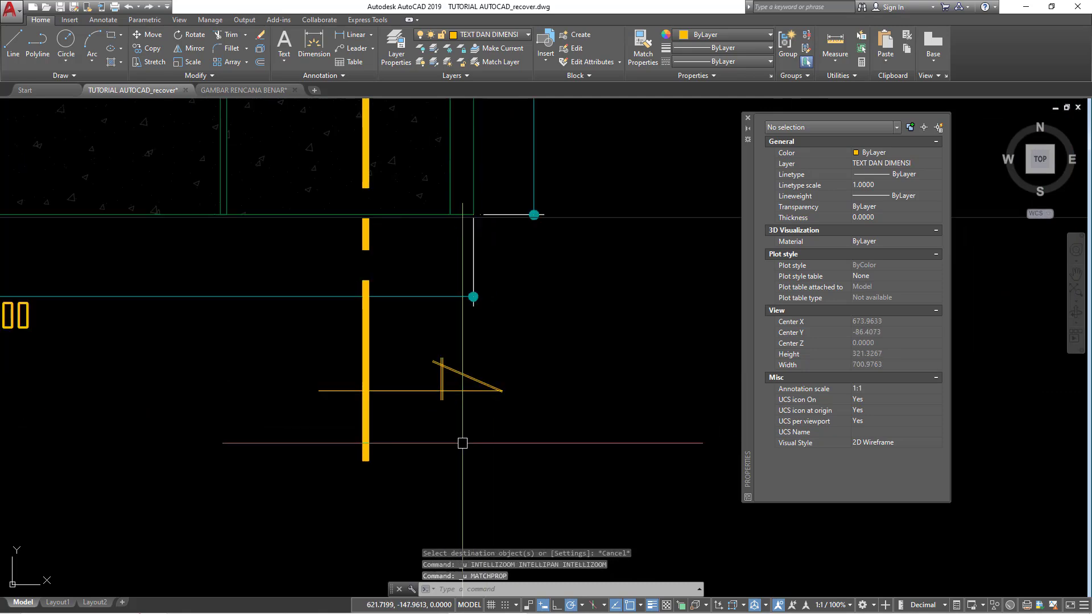
middle_drag(528, 546, 494, 507)
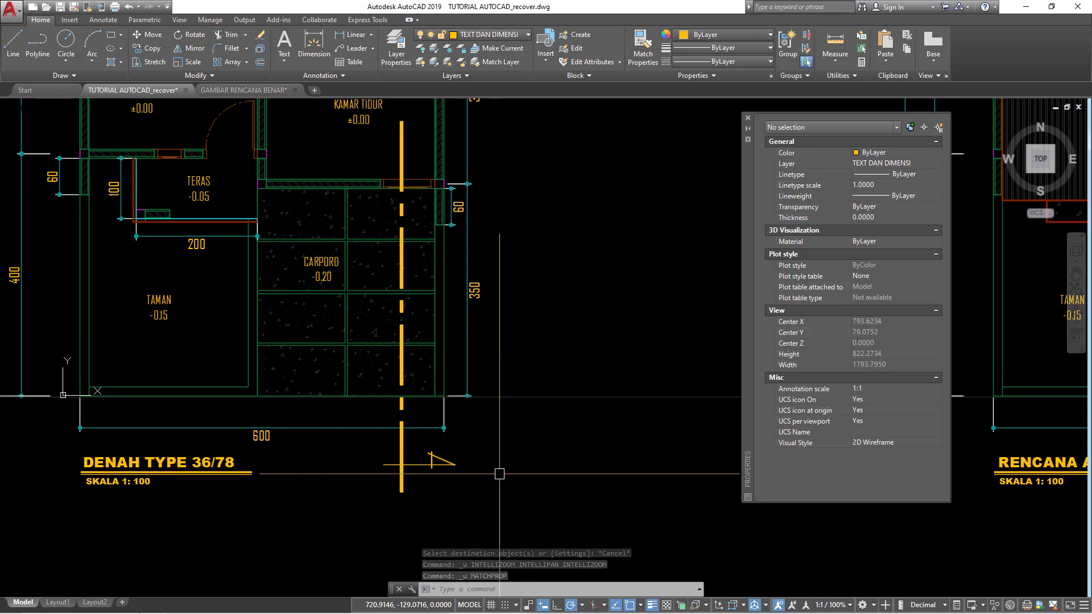
Return to the floor plan and select the RG. TAMU room label.
scroll(499, 473, down, 3)
scroll(398, 478, up, 1)
scroll(313, 480, up, 1)
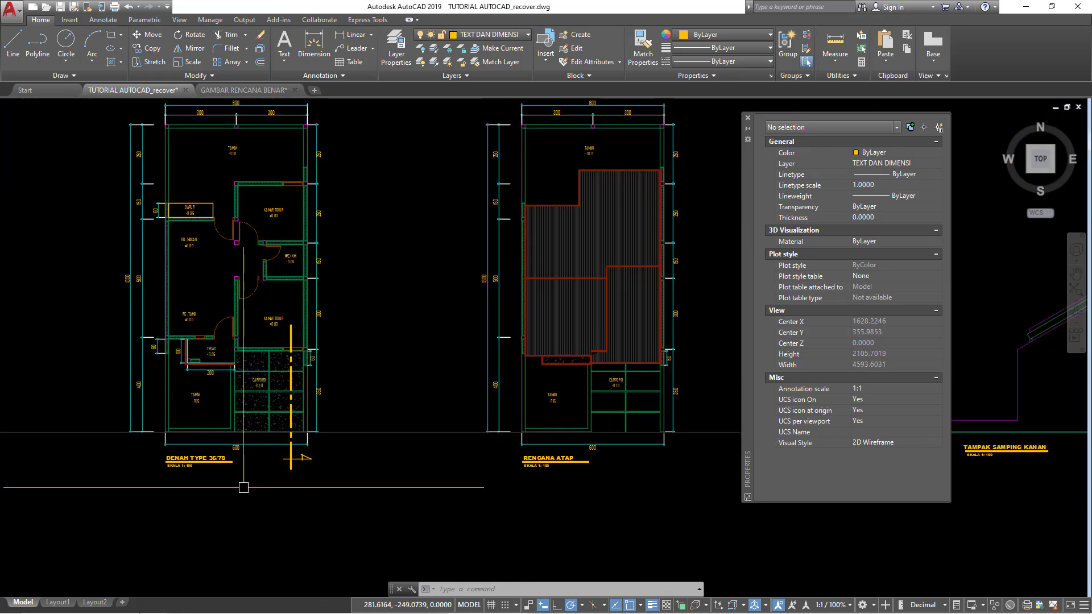
middle_drag(284, 480, 260, 484)
scroll(261, 483, down, 1)
scroll(278, 469, down, 2)
scroll(302, 452, down, 1)
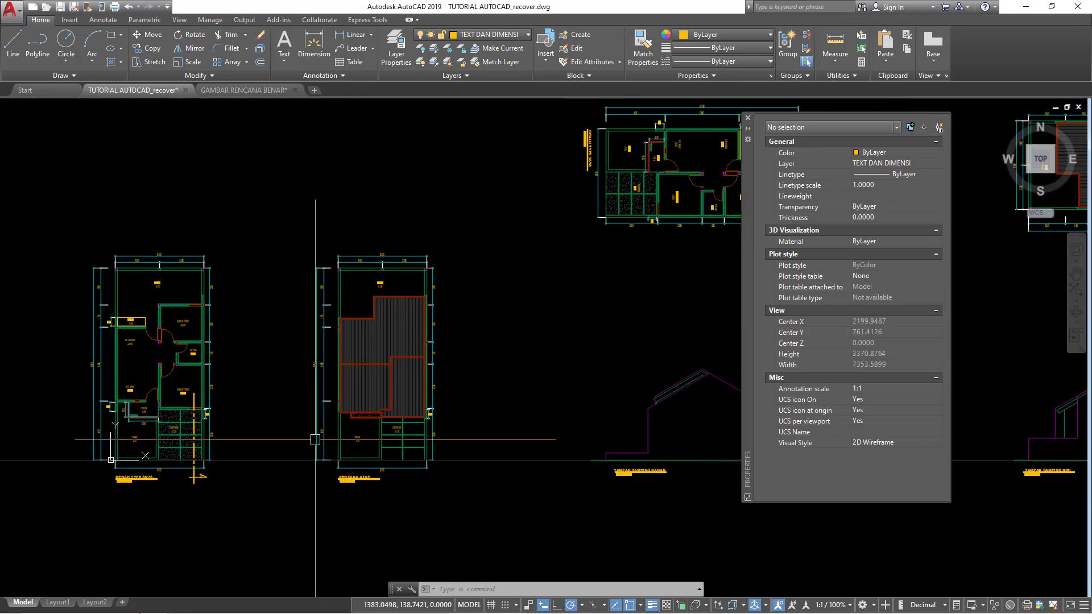
scroll(328, 431, down, 1)
middle_drag(329, 431, 300, 437)
scroll(247, 382, up, 2)
scroll(229, 388, up, 4)
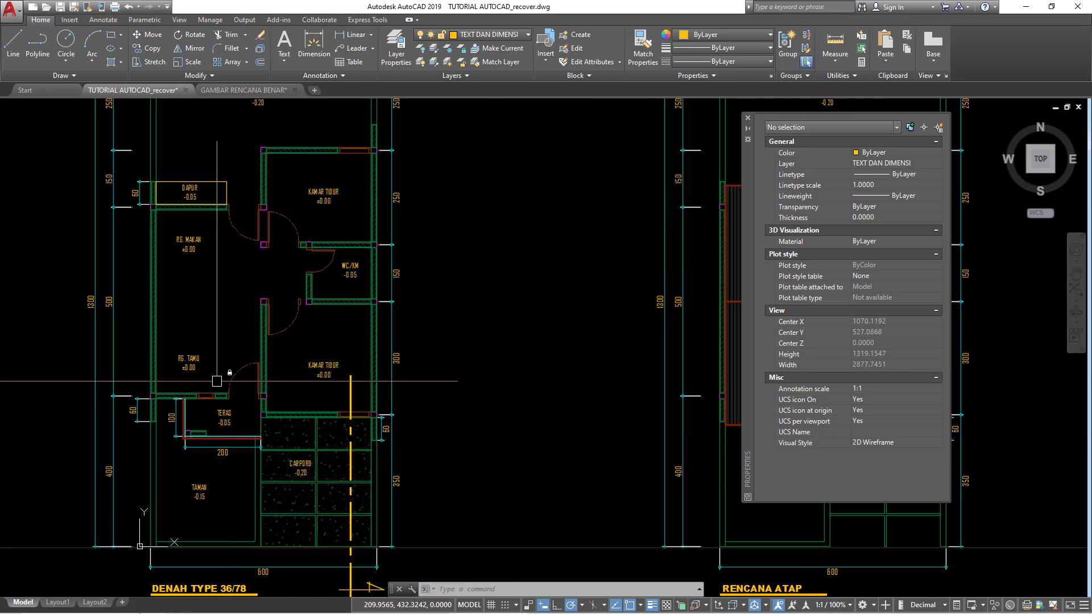
scroll(189, 349, up, 1)
click(190, 349)
text(C)
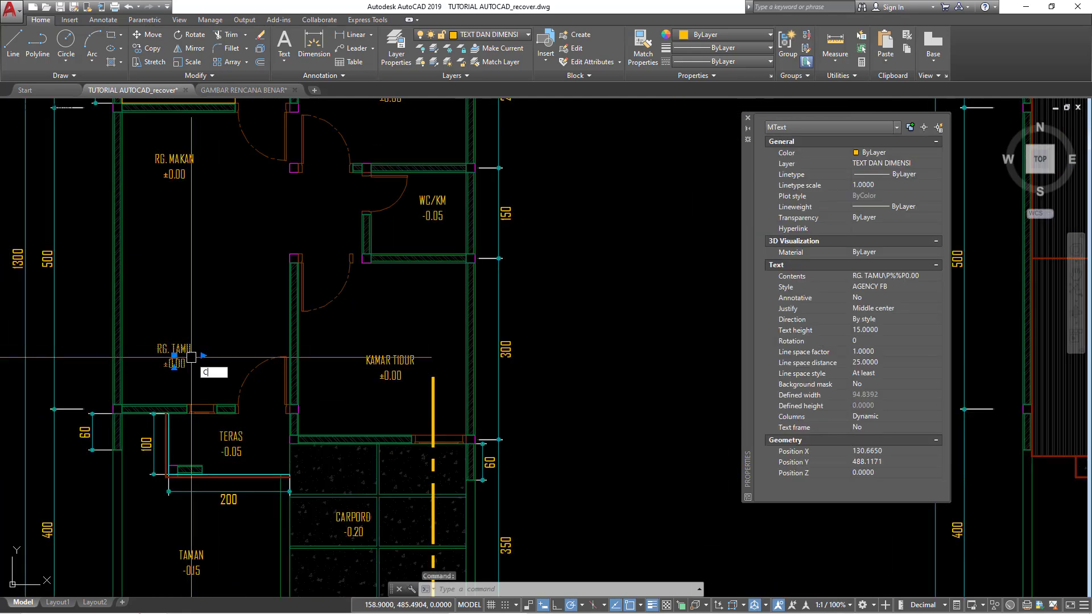
Copy the RG. TAMU label to a spot beside the section marker.
text(o)
key(Return)
click(192, 358)
scroll(191, 358, down, 3)
scroll(352, 364, up, 1)
scroll(377, 380, up, 4)
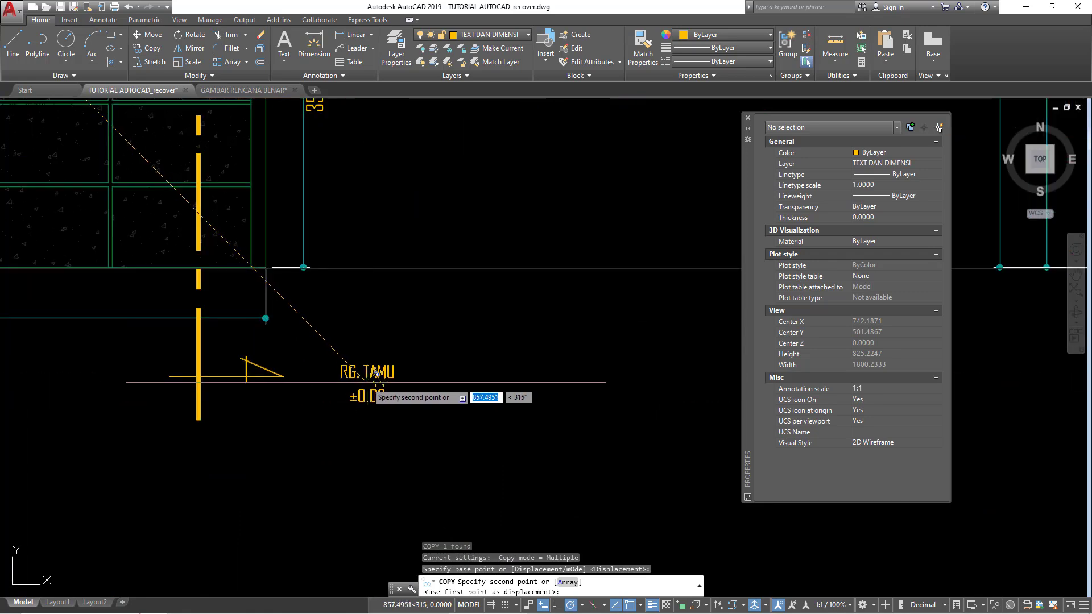
click(327, 375)
key(Escape)
Open the copied label and clear its text to rewrite it as A.
scroll(334, 382, up, 4)
click(334, 382)
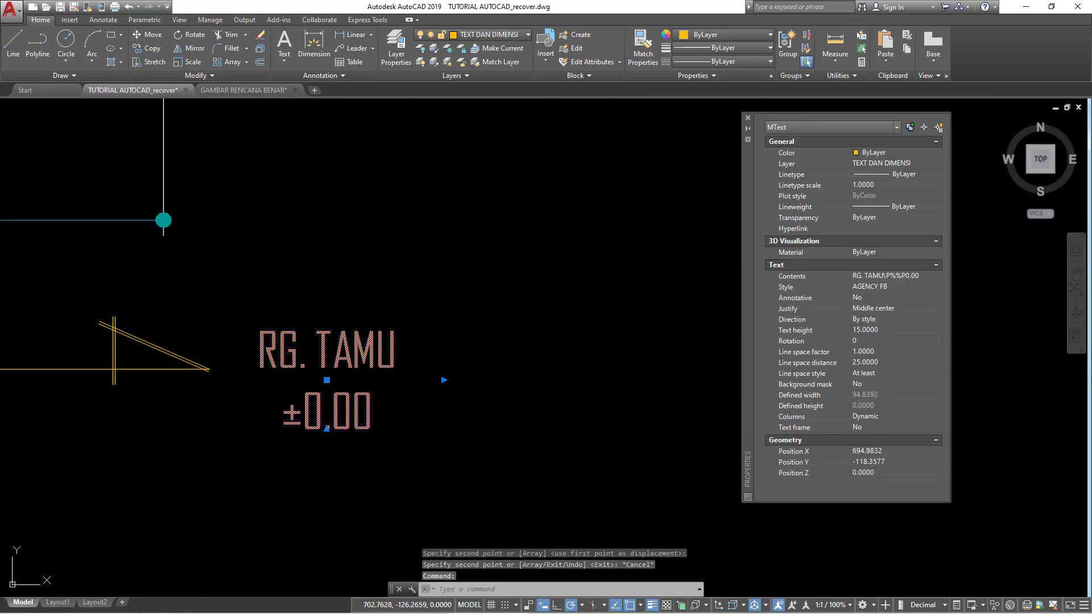
double_click(254, 344)
key(Delete)
text(A)
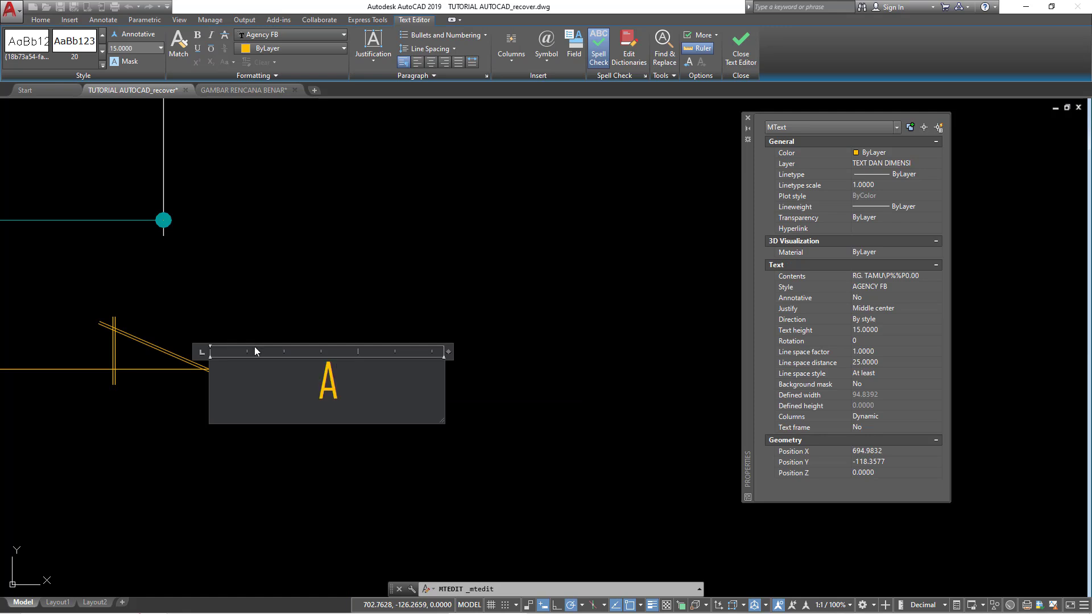
click(295, 335)
click(345, 363)
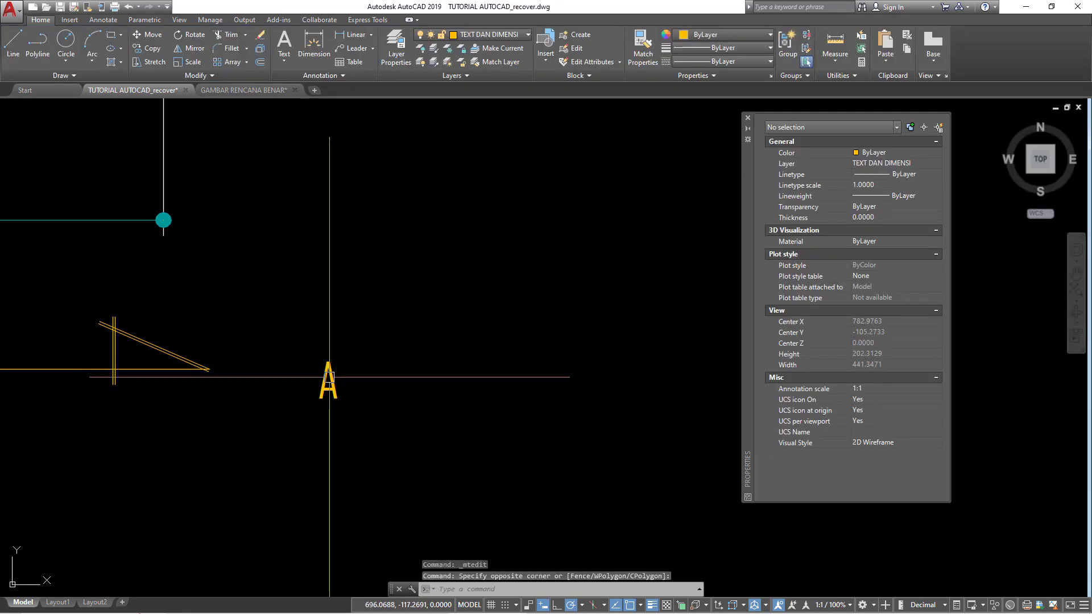
Set the label A's font to Arial Black and close the text editor.
double_click(328, 379)
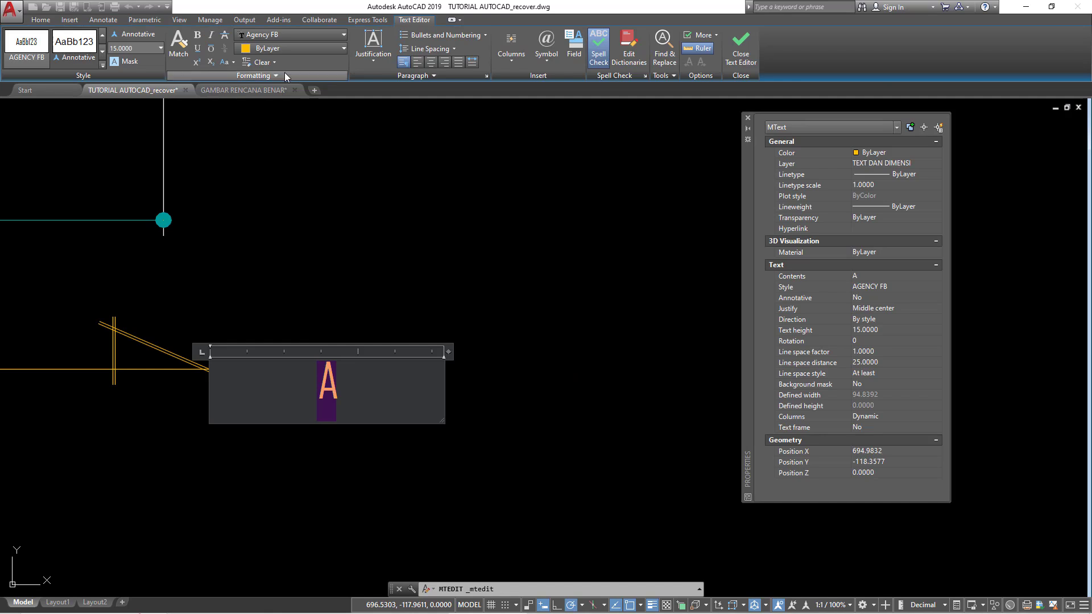
click(303, 34)
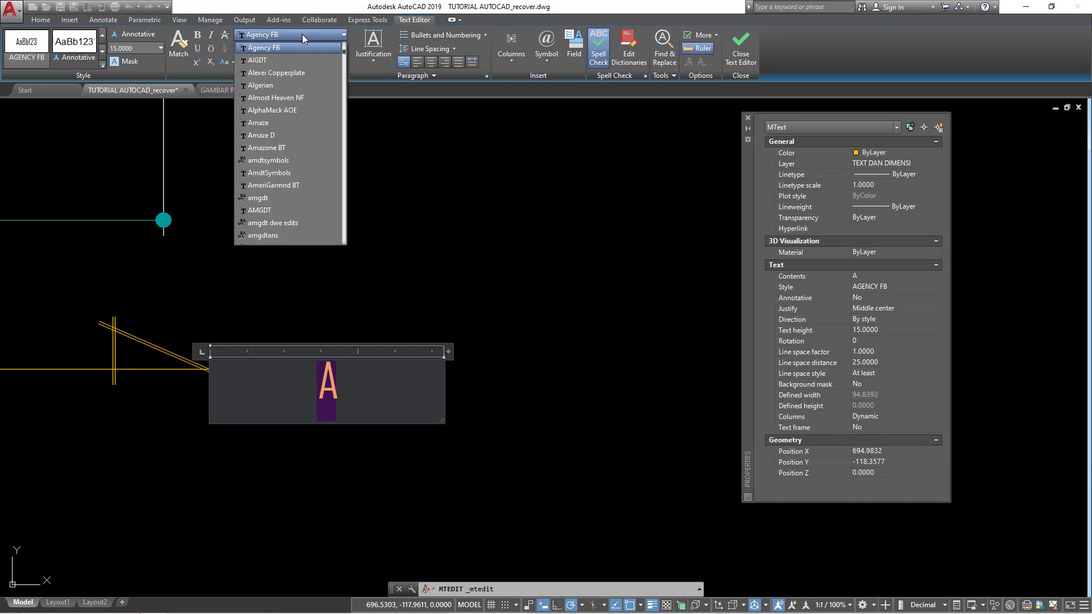
scroll(292, 159, down, 5)
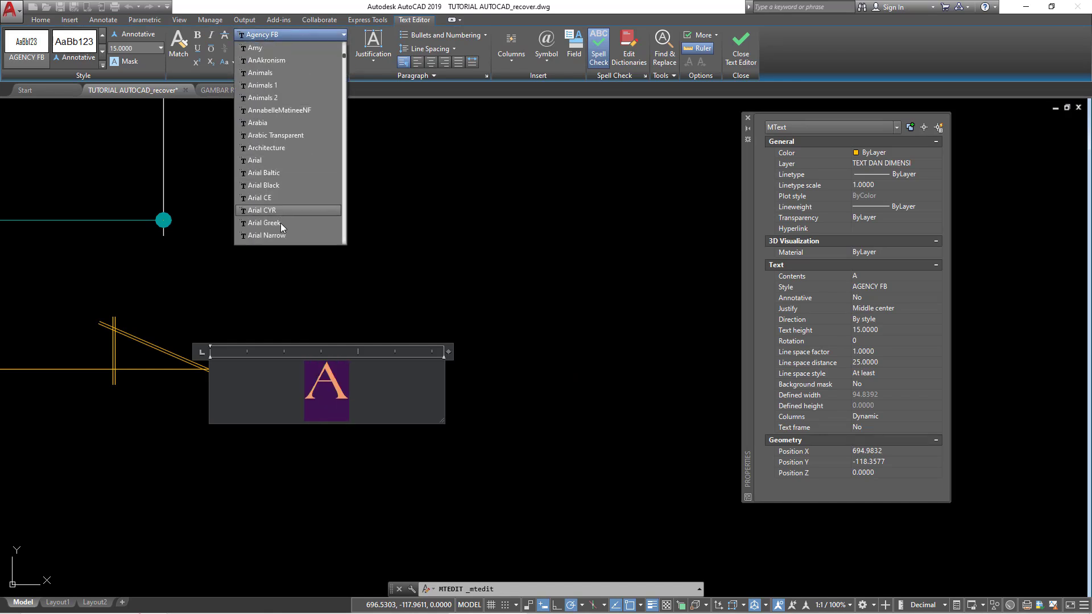
scroll(281, 233, down, 2)
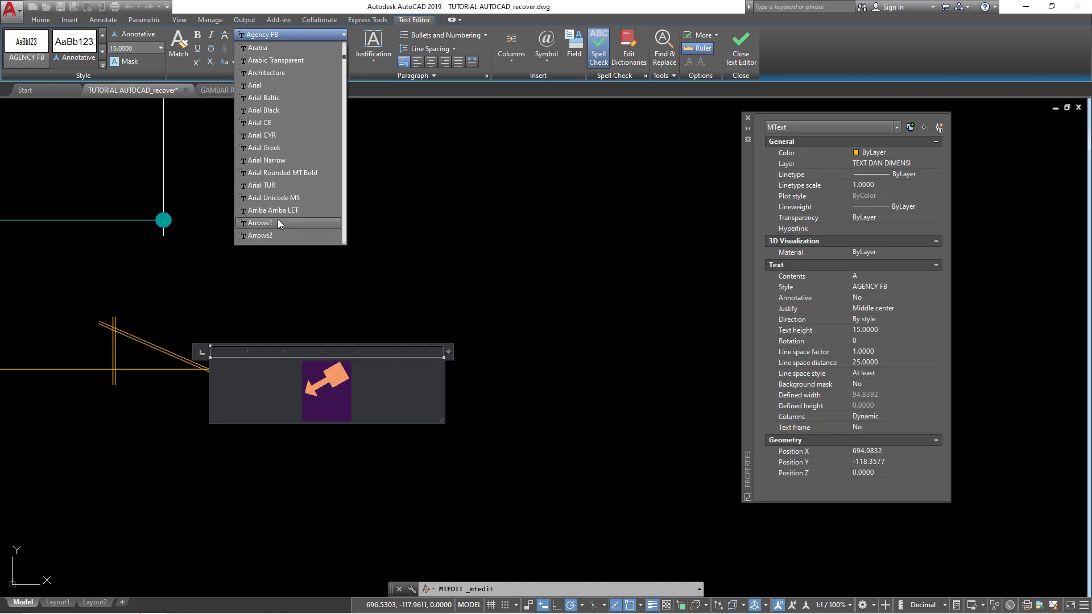
click(280, 109)
click(333, 312)
Select the label A and edit its Text height in Properties.
scroll(333, 311, down, 4)
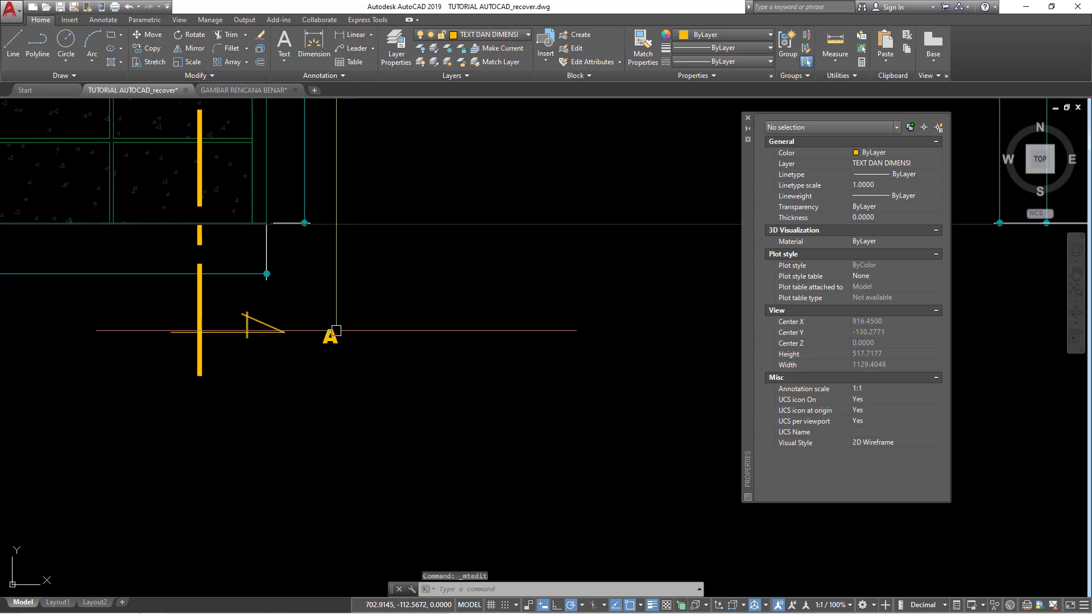
click(336, 330)
scroll(345, 336, up, 3)
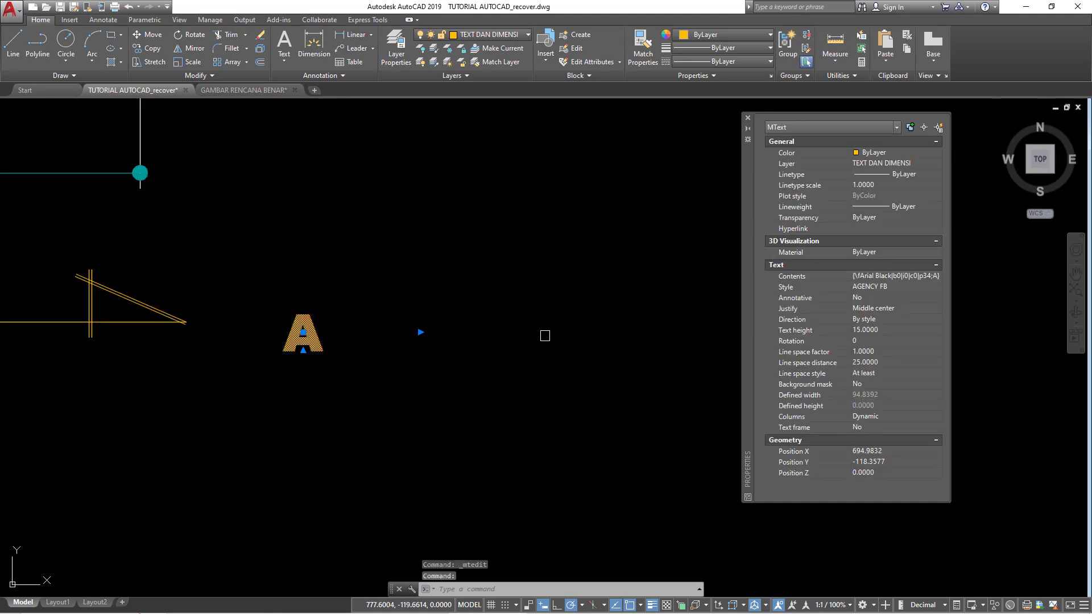
click(885, 330)
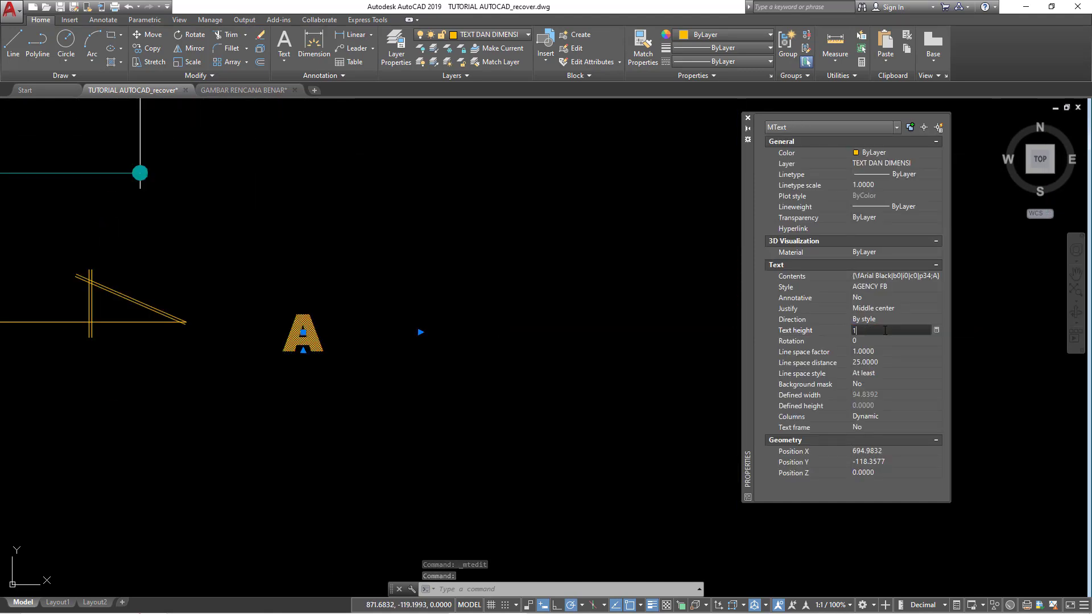
text(8.0000)
Set label A's text height to 18 and move it beside the section triangle.
key(Return)
key(Escape)
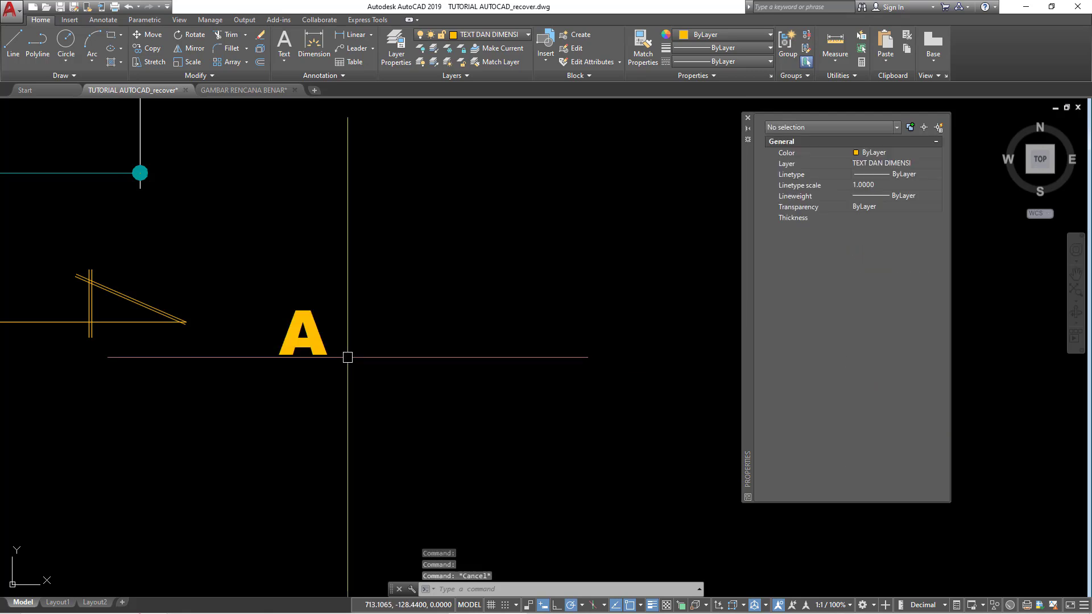
click(331, 326)
text(m)
key(Return)
click(491, 415)
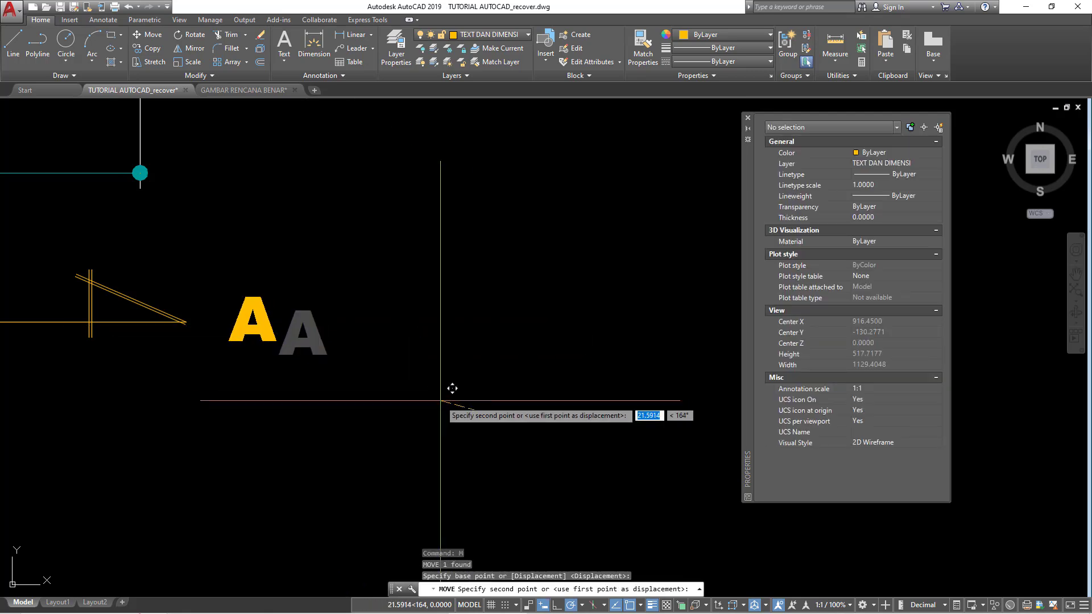
scroll(418, 390, down, 3)
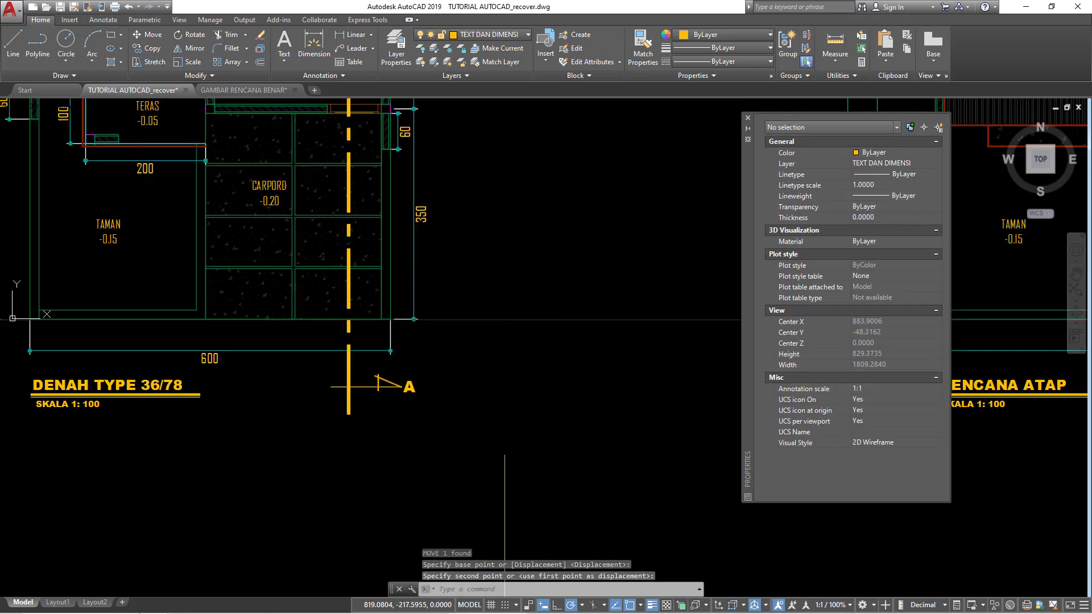
scroll(399, 377, up, 2)
scroll(399, 376, up, 3)
click(400, 376)
text(SC)
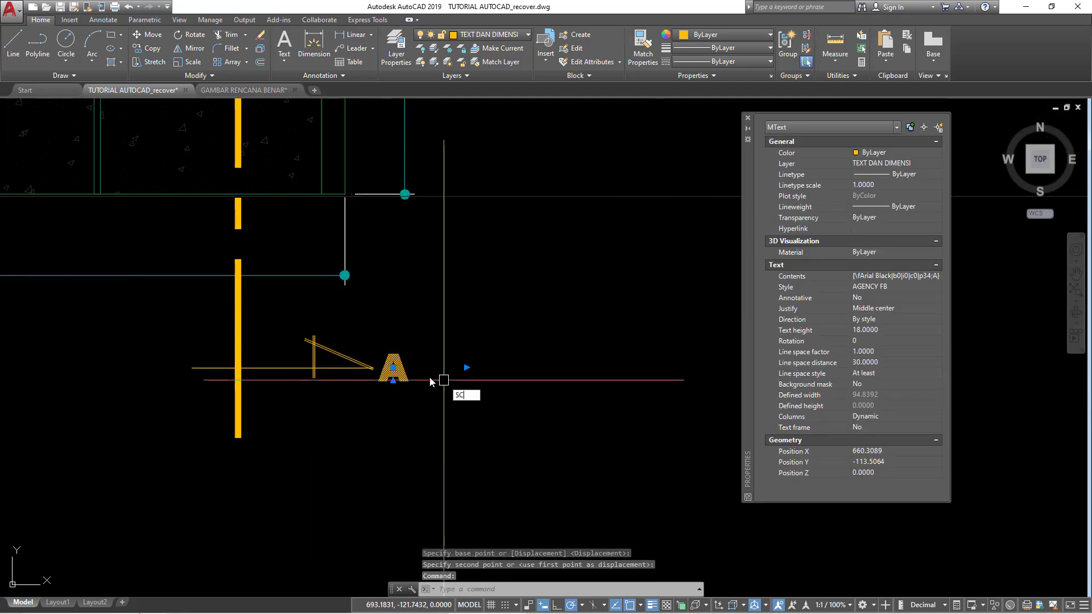
Scale the label A down using the Reference length option.
key(Return)
scroll(398, 370, up, 3)
click(397, 369)
text(R)
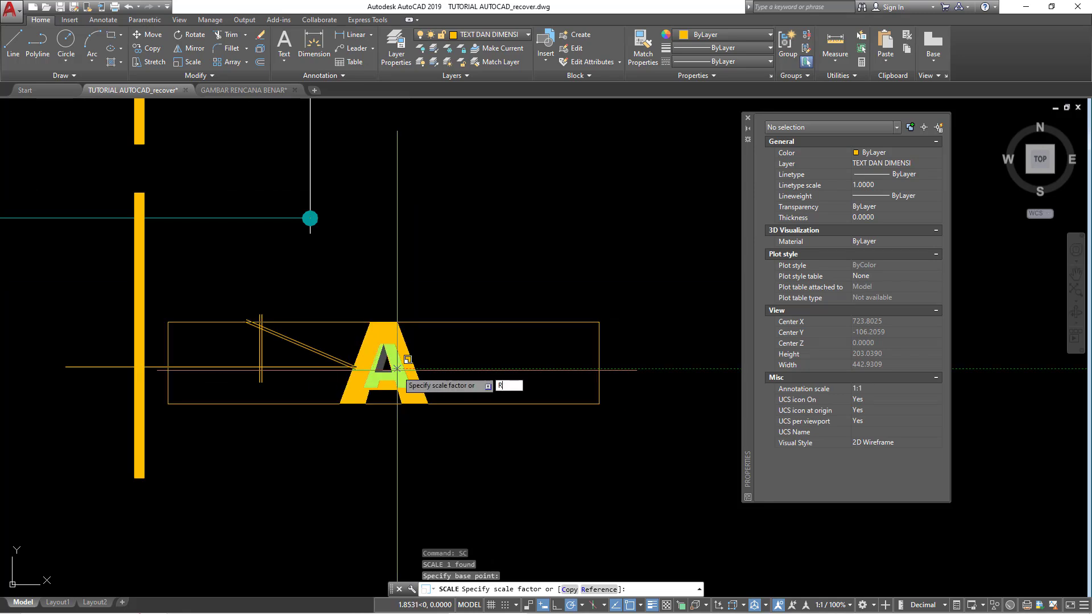
key(Return)
click(397, 368)
click(396, 322)
click(389, 339)
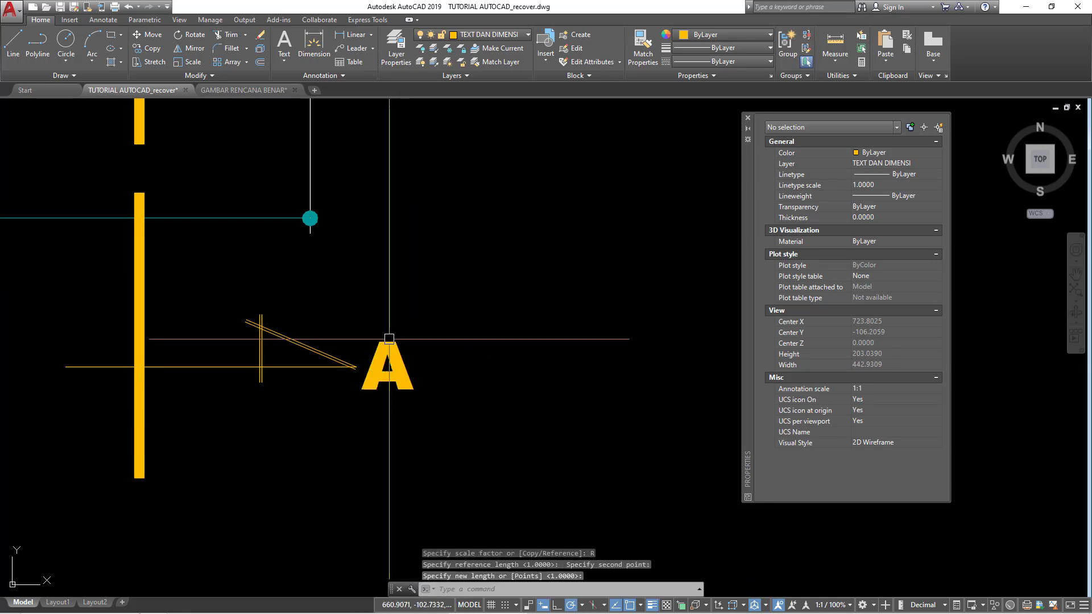
Move the label A until it sits just right of the section triangle.
text(m)
key(Return)
click(489, 431)
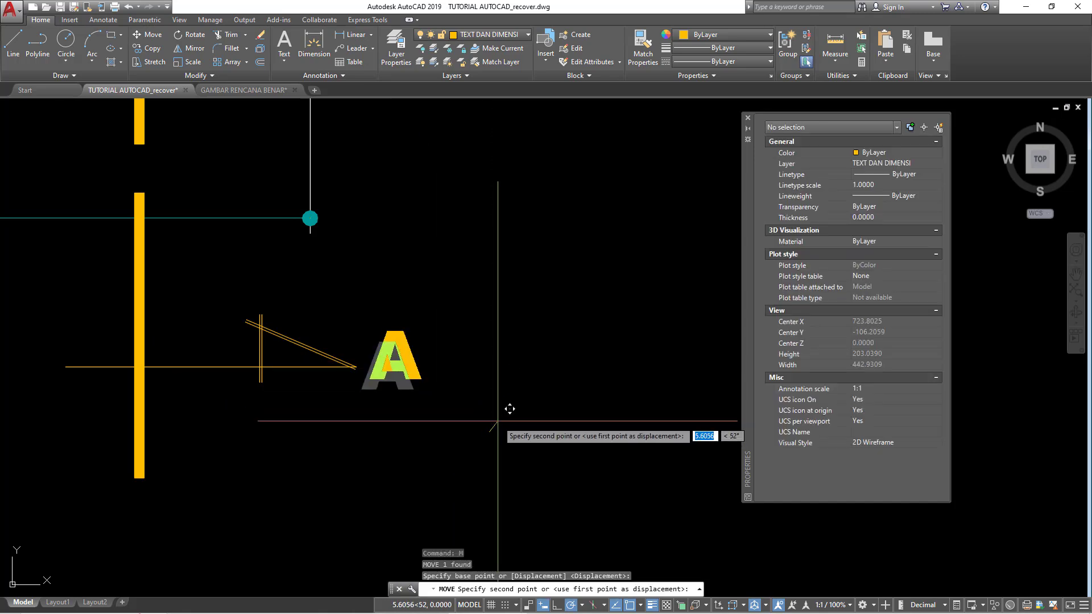
click(502, 425)
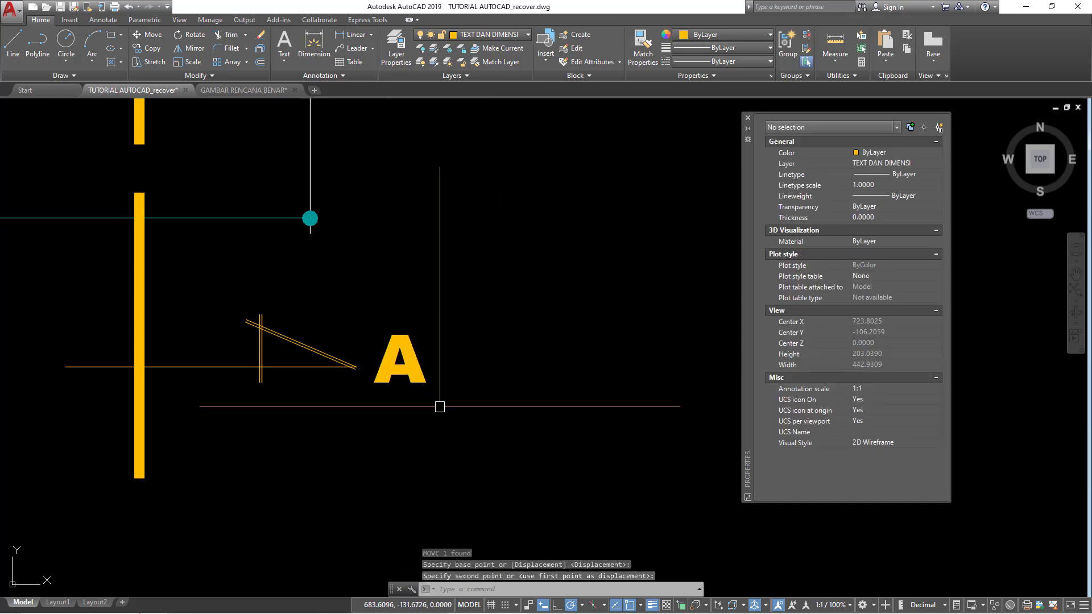
click(390, 360)
text(m)
key(Return)
click(511, 396)
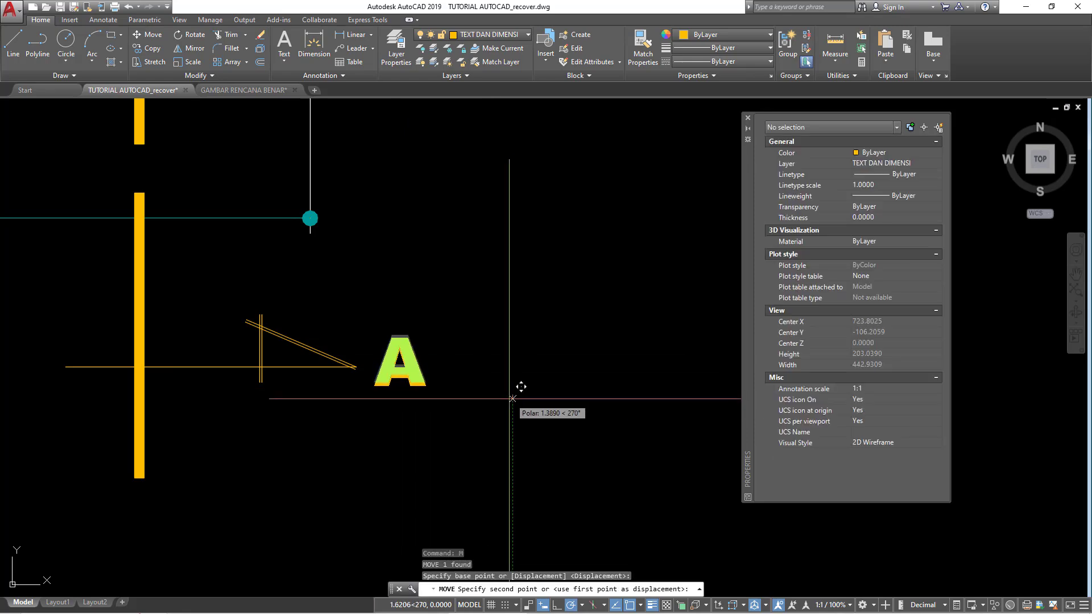
click(516, 391)
scroll(511, 392, down, 3)
scroll(495, 403, down, 2)
Crossing-select the dashed section line, its triangle and the letter A.
scroll(471, 500, down, 1)
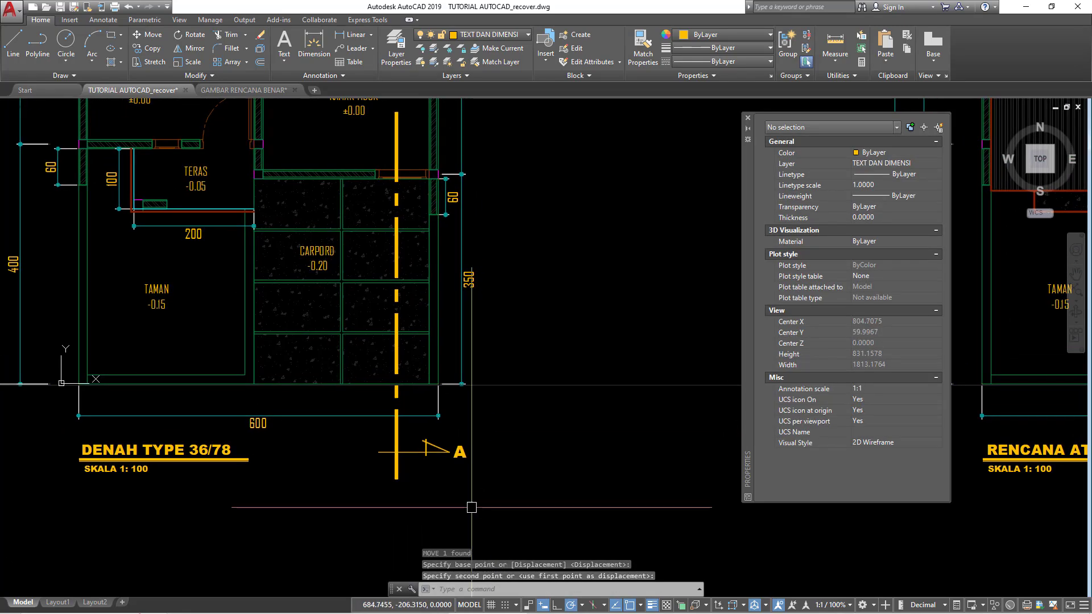
mouse_move(471, 507)
middle_down()
mouse_move(285, 464)
mouse_move(297, 524)
middle_up()
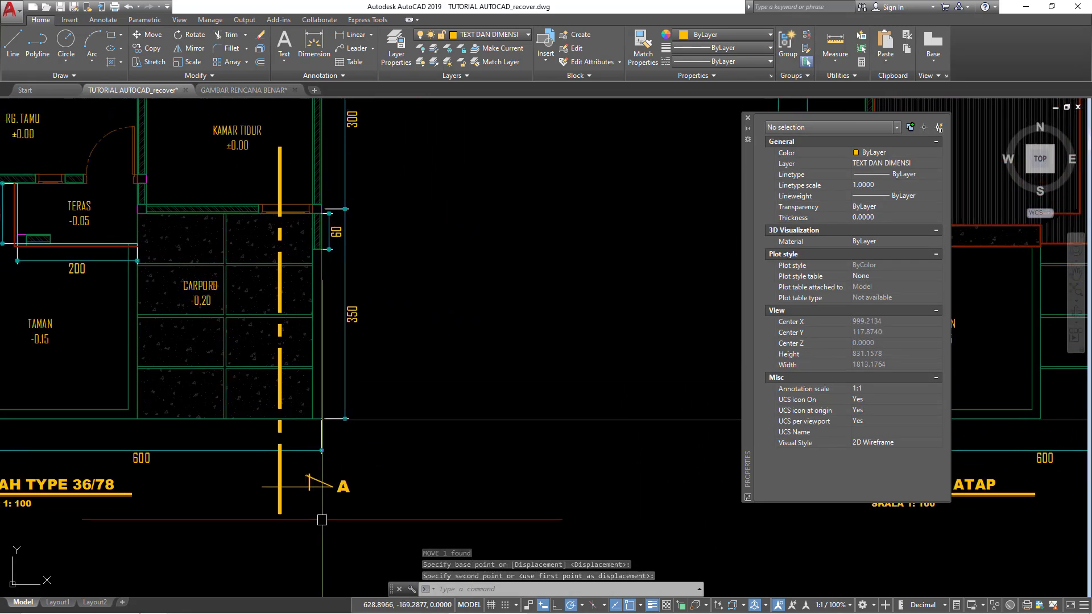
scroll(322, 519, down, 3)
scroll(317, 519, up, 3)
drag(358, 497, 260, 474)
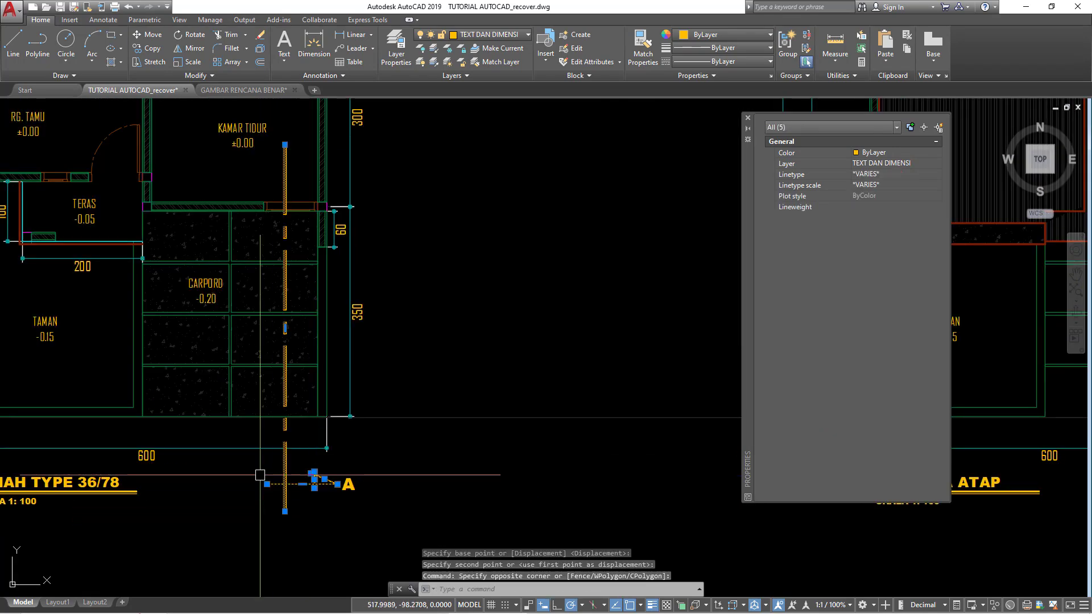
scroll(319, 491, up, 2)
scroll(322, 494, up, 2)
mouse_move(358, 494)
mouse_down()
mouse_move(338, 472)
mouse_move(195, 432)
mouse_up()
Group the six selected section-mark objects into one unnamed group.
scroll(259, 449, down, 4)
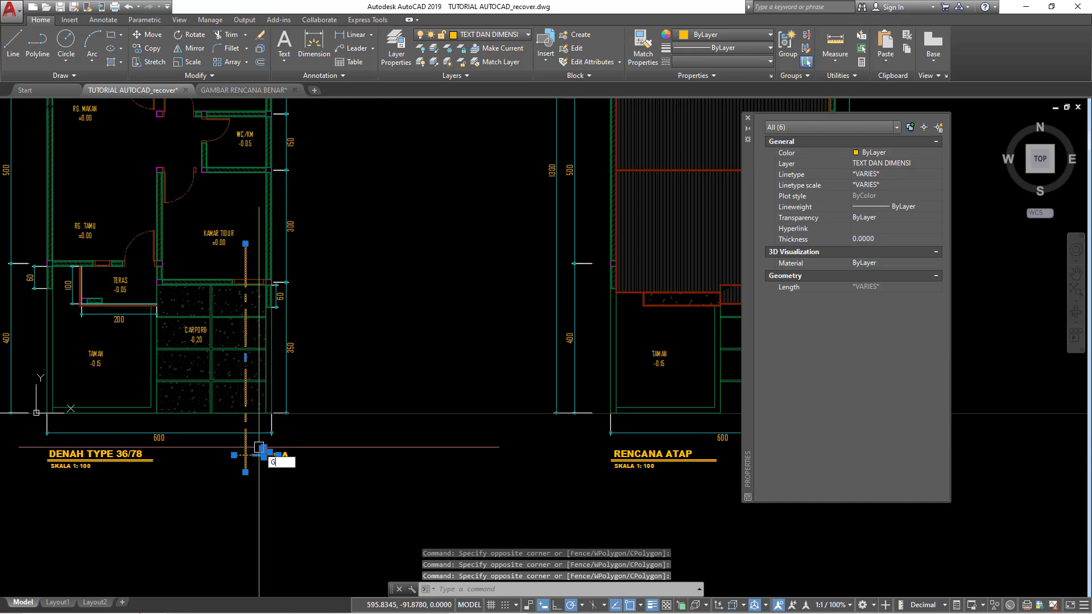
key(Return)
scroll(258, 449, up, 2)
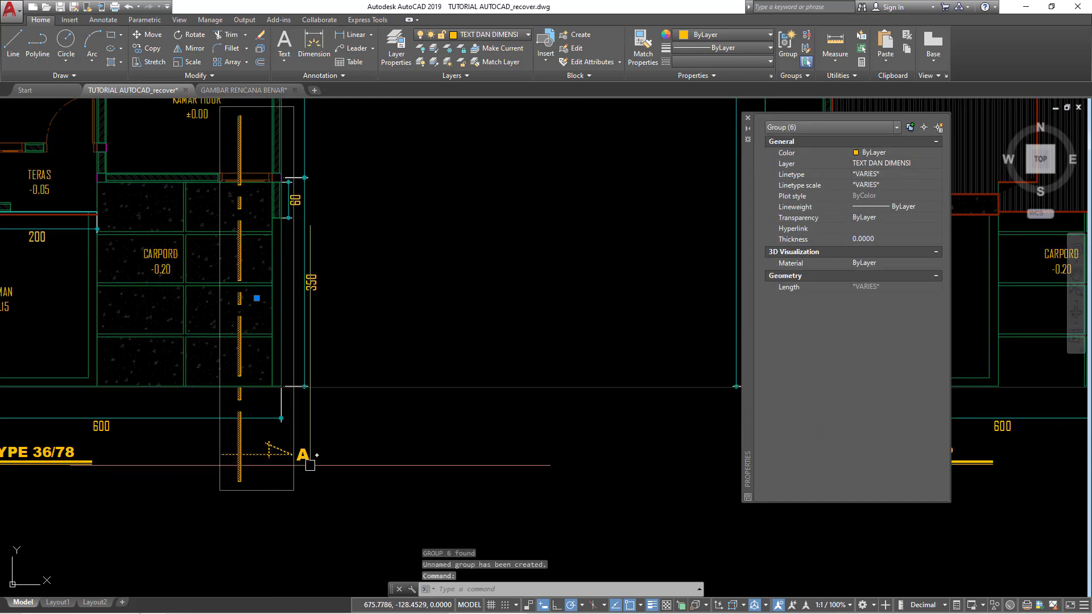
scroll(310, 472, down, 2)
scroll(330, 489, down, 1)
scroll(350, 477, down, 2)
middle_drag(358, 480, 374, 501)
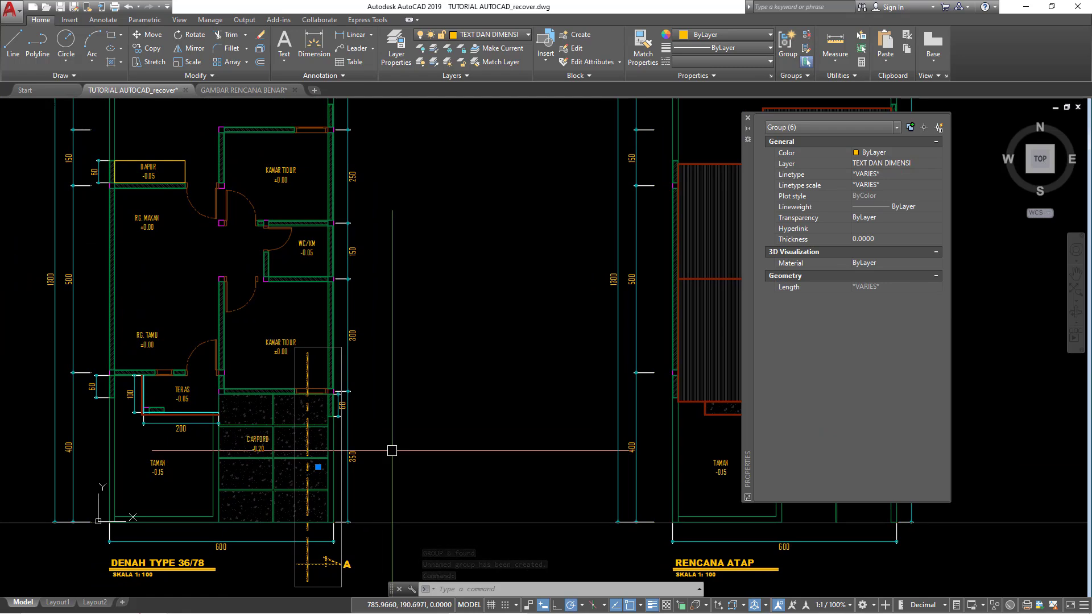
text(MI)
Mirror the grouped section mark across a horizontal axis, keeping the original.
key(Return)
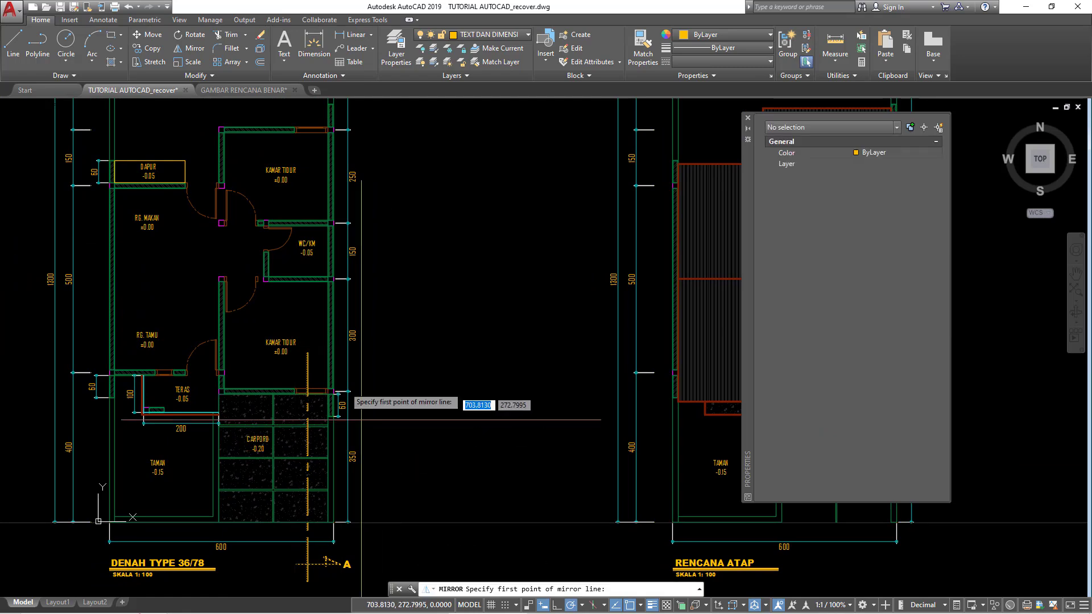
click(309, 319)
click(416, 320)
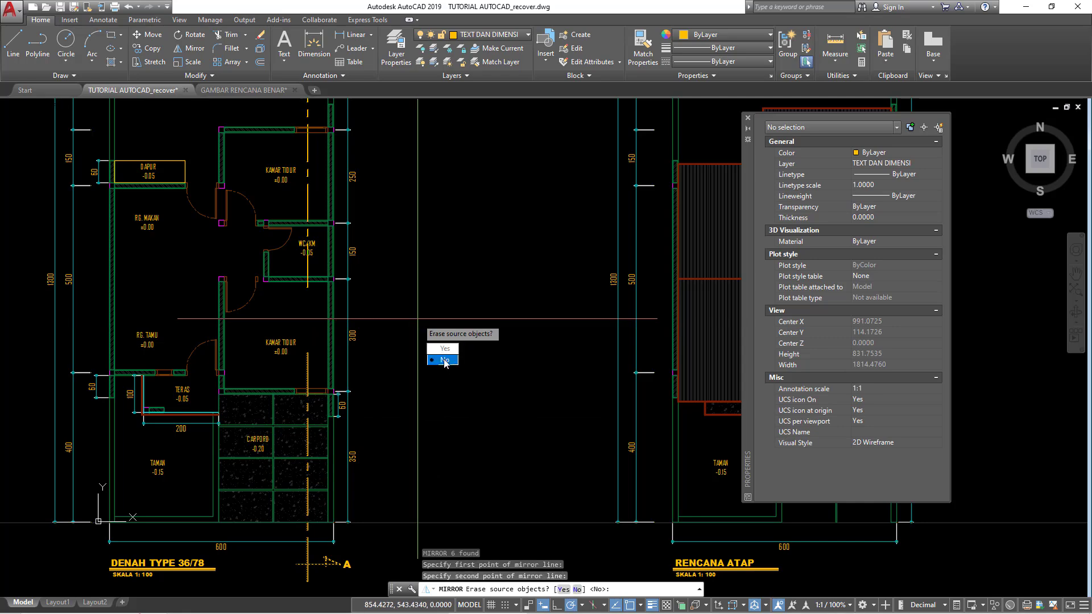
key(Return)
scroll(380, 360, down, 2)
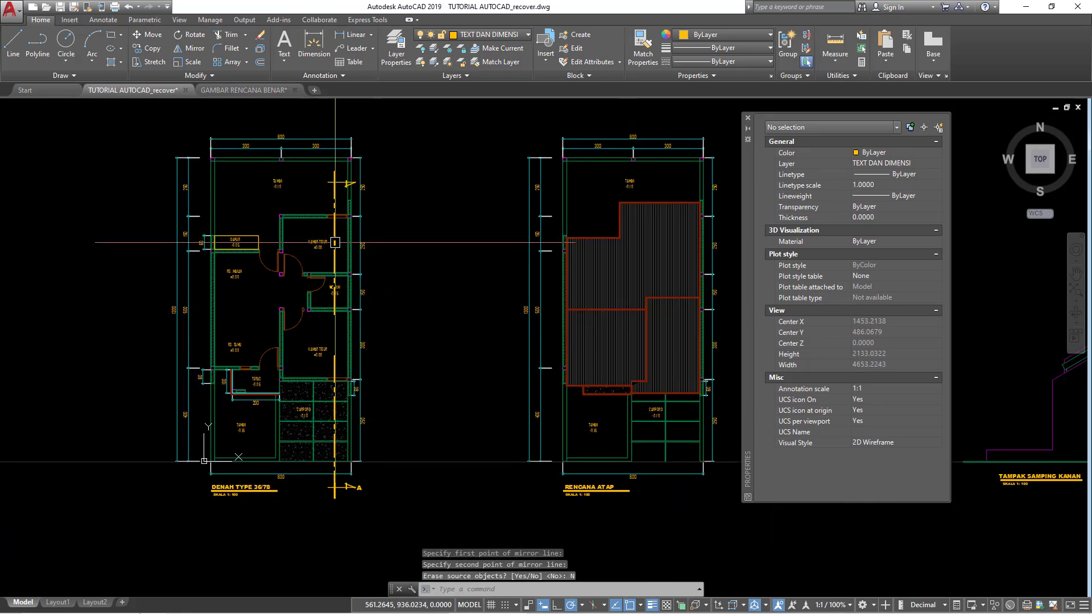
scroll(274, 252, up, 2)
Move the mirrored section mark to the section line's top end above the plan.
click(274, 253)
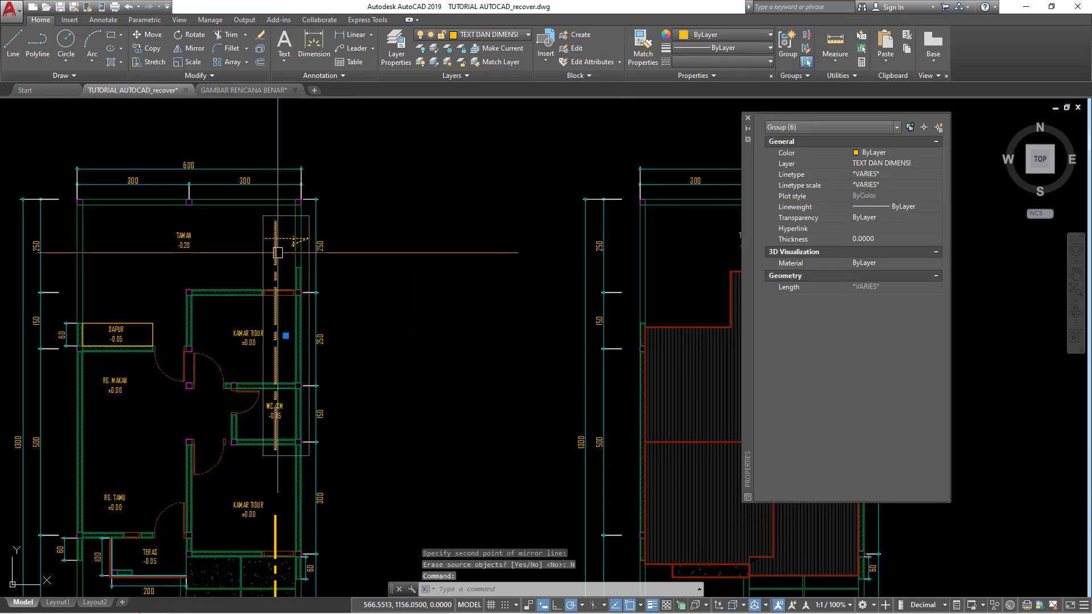
scroll(274, 252, down, 1)
scroll(370, 302, down, 1)
text(m)
key(Return)
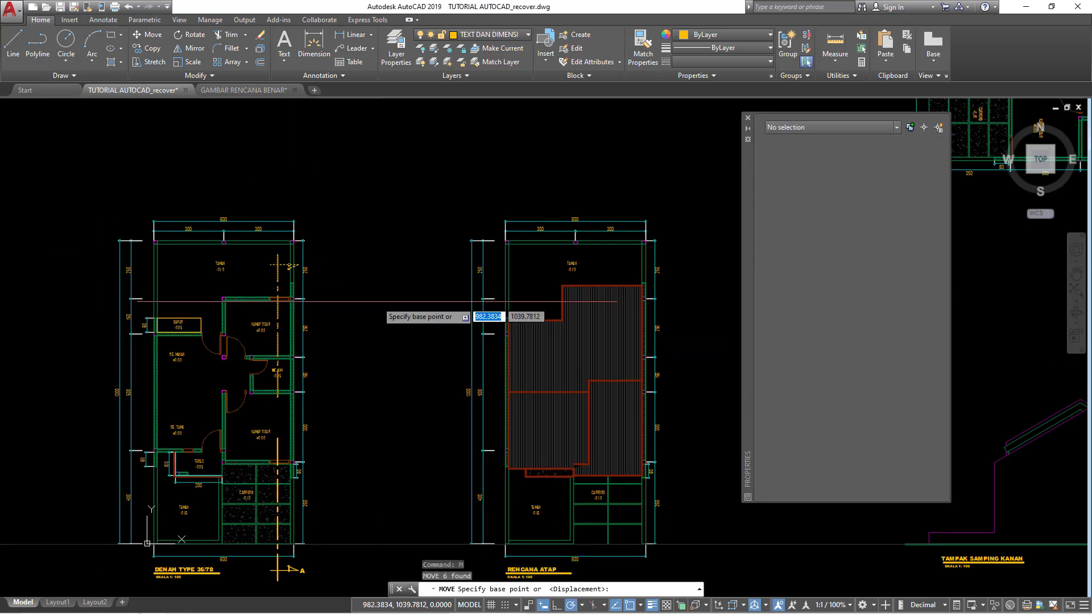
click(377, 297)
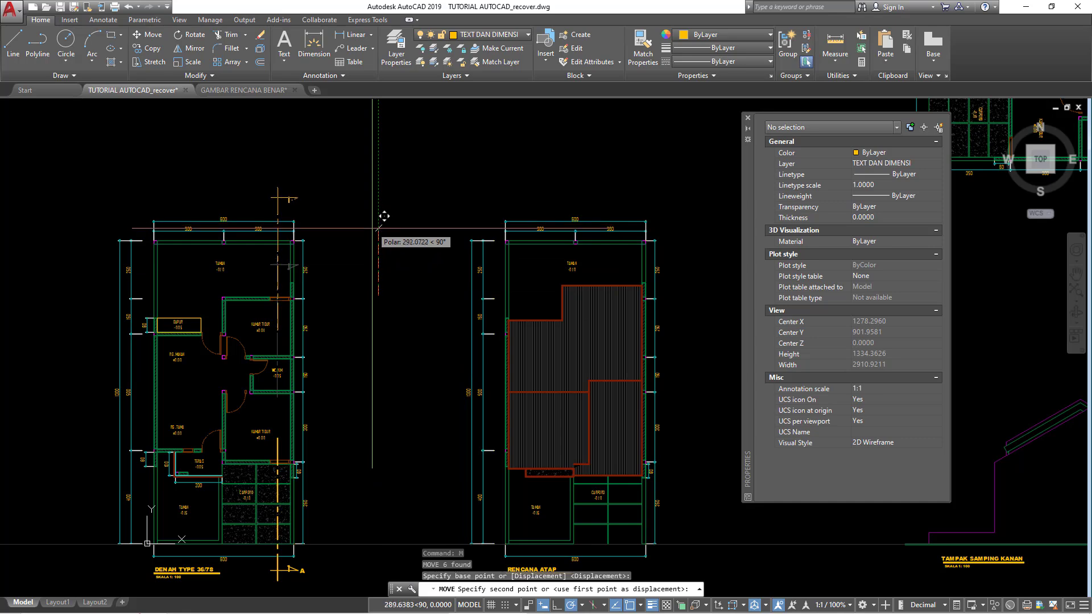
click(380, 221)
middle_drag(351, 461, 347, 408)
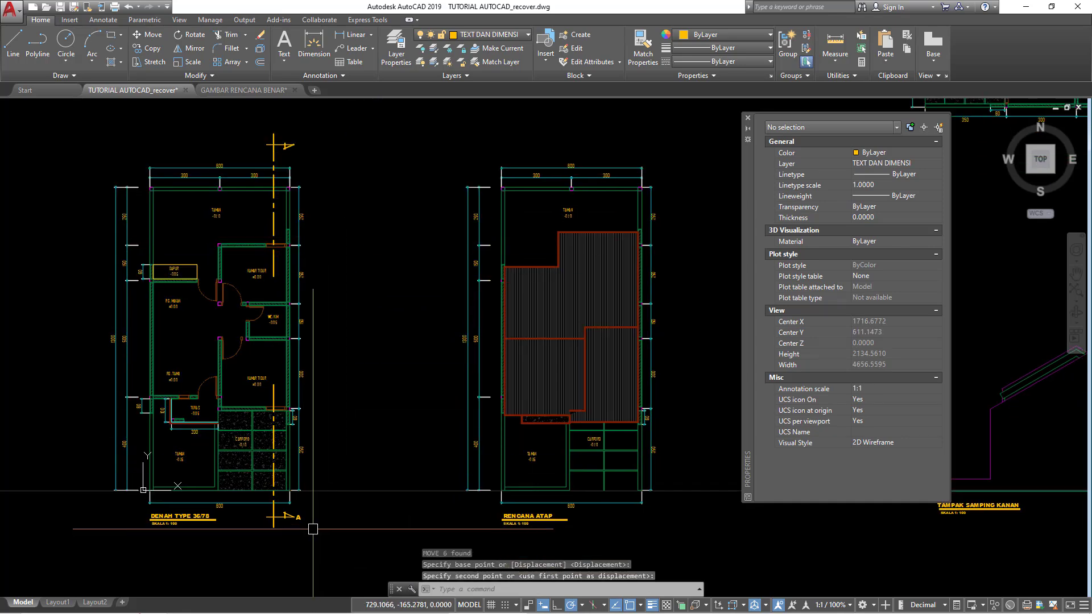
scroll(348, 408, up, 4)
Change the section label A's font to Arial Narrow.
double_click(354, 430)
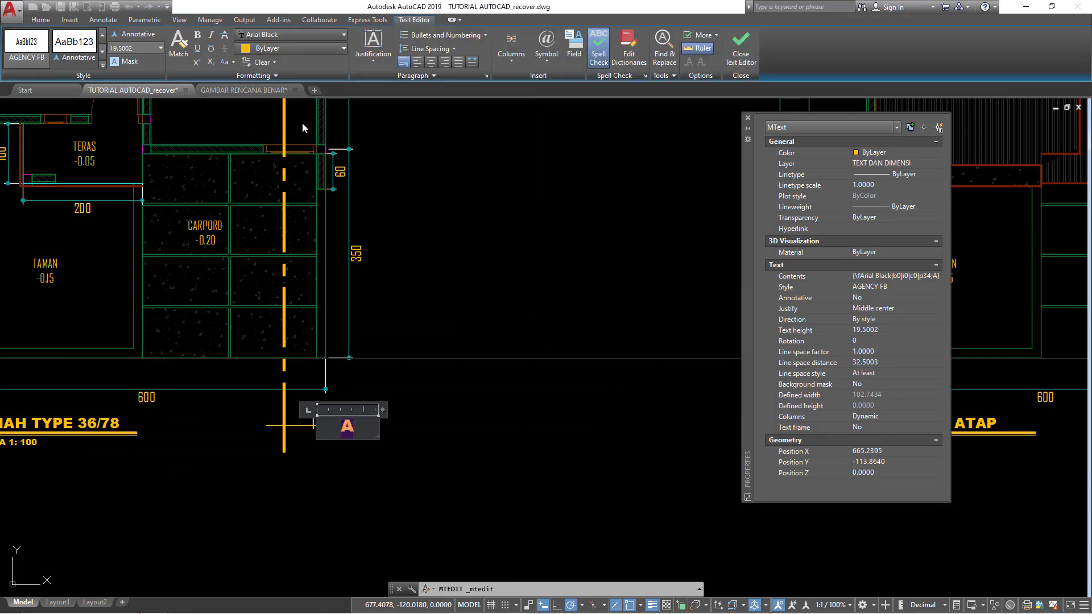
click(301, 32)
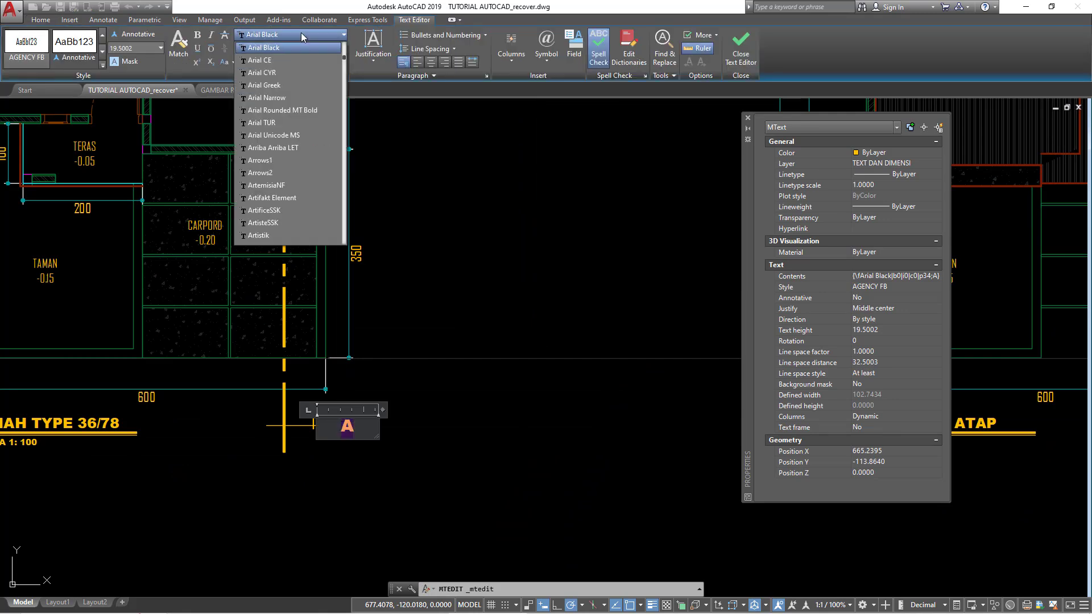
click(280, 98)
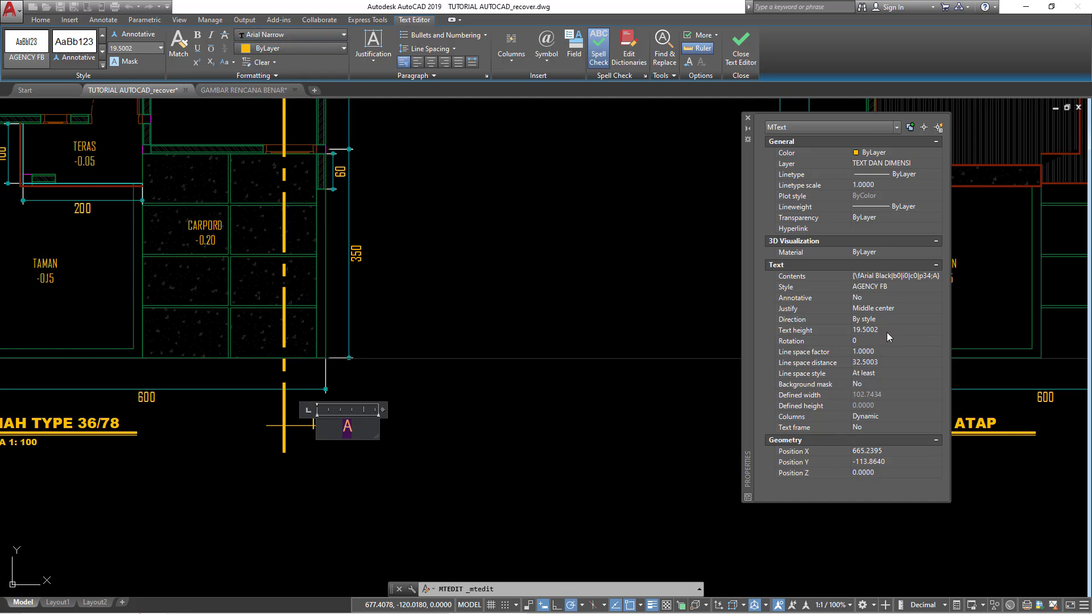
click(392, 433)
double_click(351, 426)
click(390, 432)
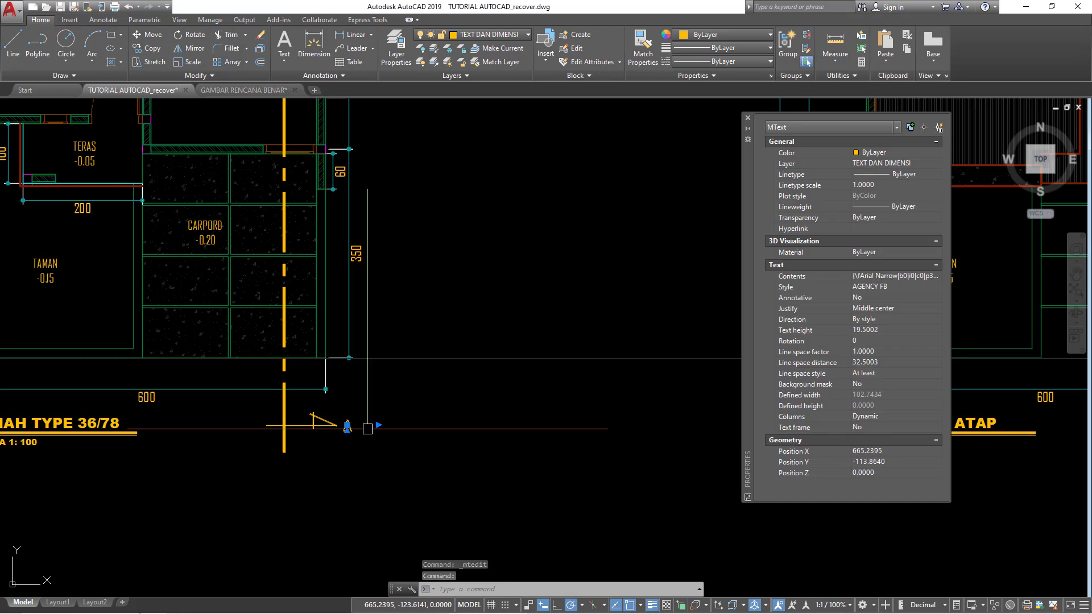
Raise the label A's text height to 25, then to 30.
click(886, 329)
text(25)
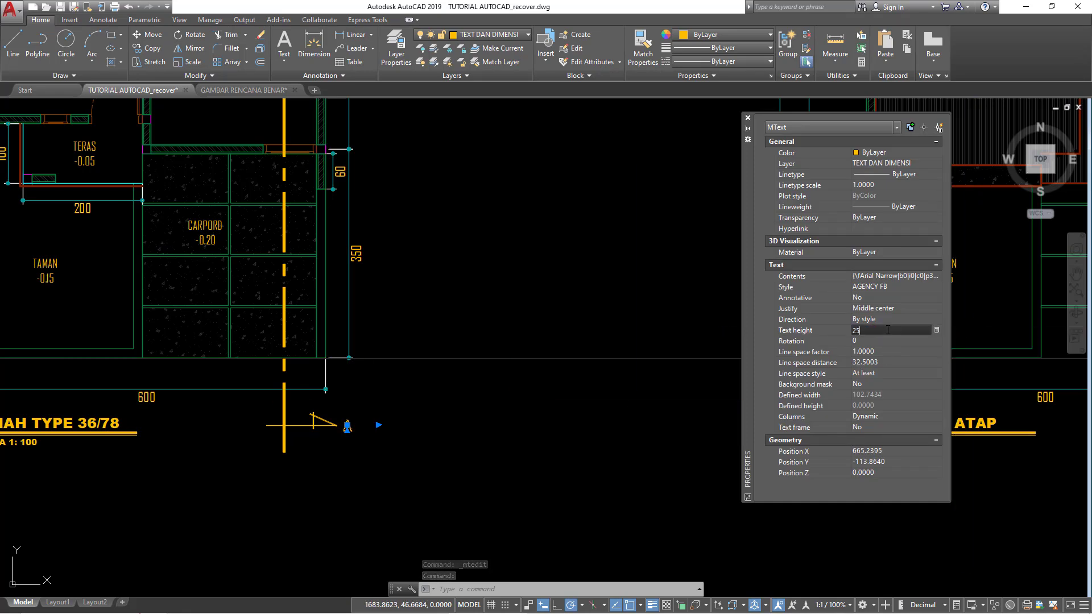
key(Return)
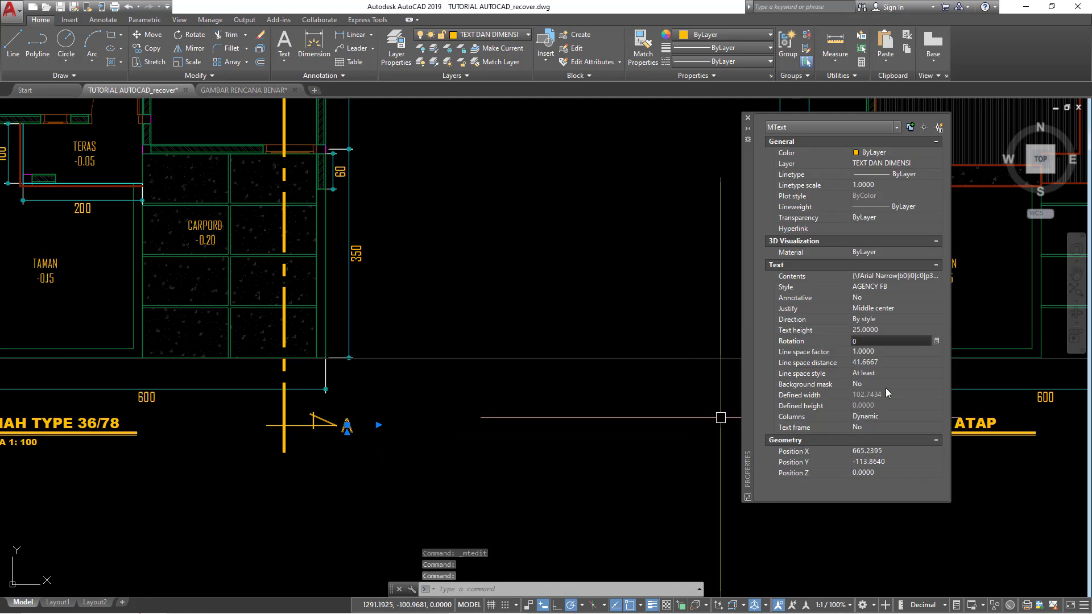
click(895, 328)
text(30)
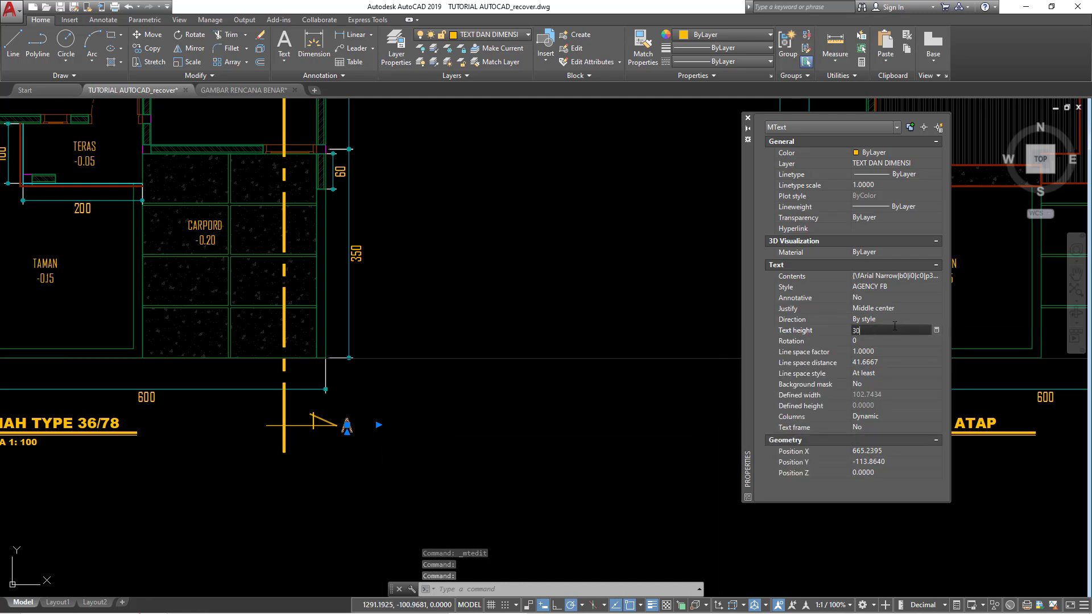
key(Return)
key(Escape)
key(Escape)
Move the enlarged A label next to the lower section arrow.
scroll(333, 439, up, 4)
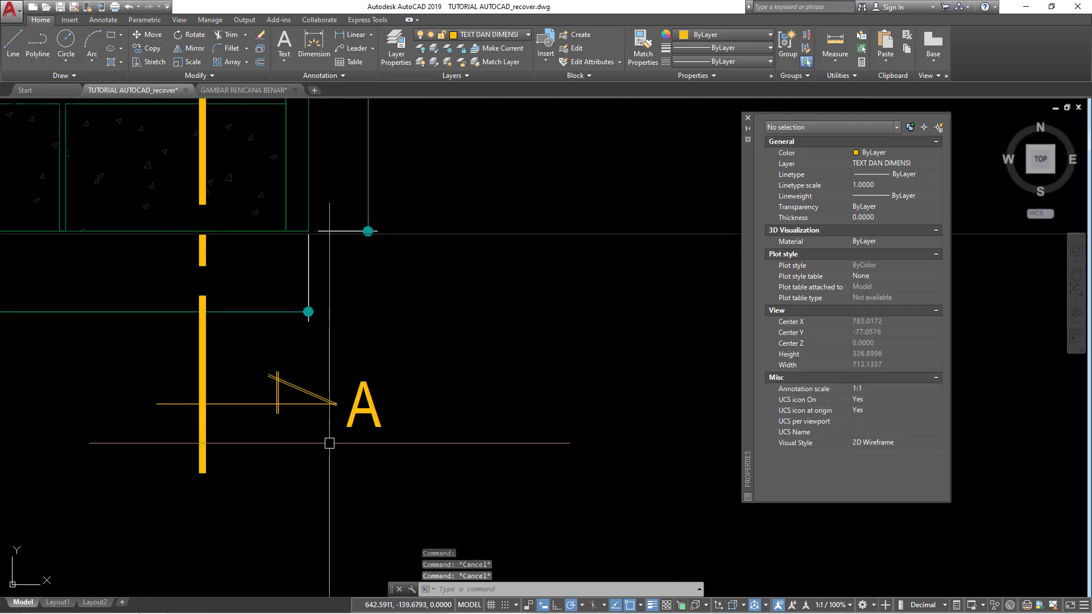
middle_drag(370, 408, 345, 397)
text(m)
key(Return)
click(441, 420)
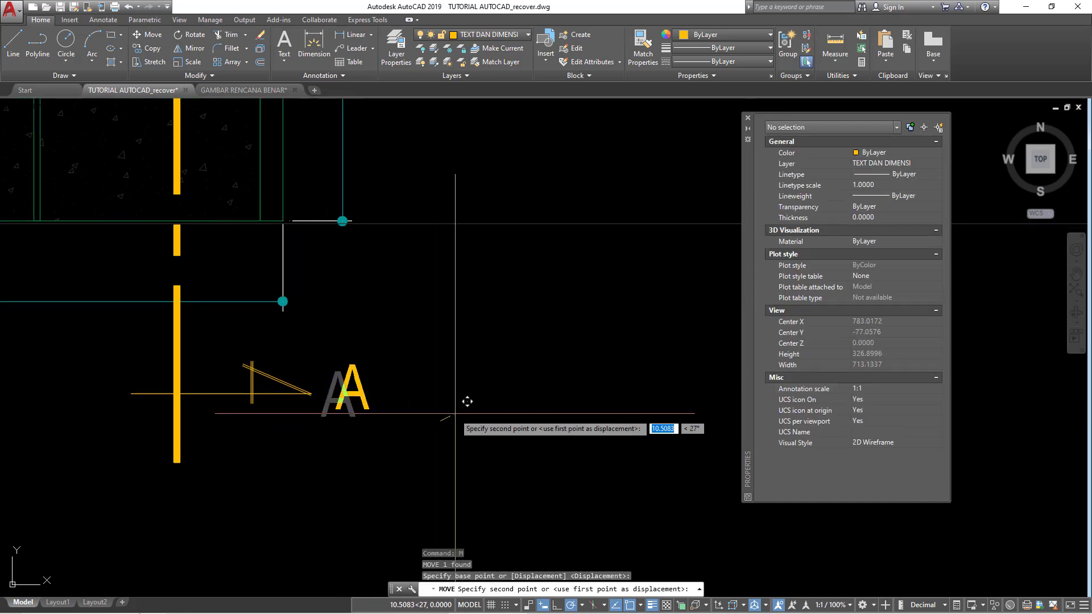
click(455, 413)
Copy the A label up to the top section marker above the plan.
click(353, 387)
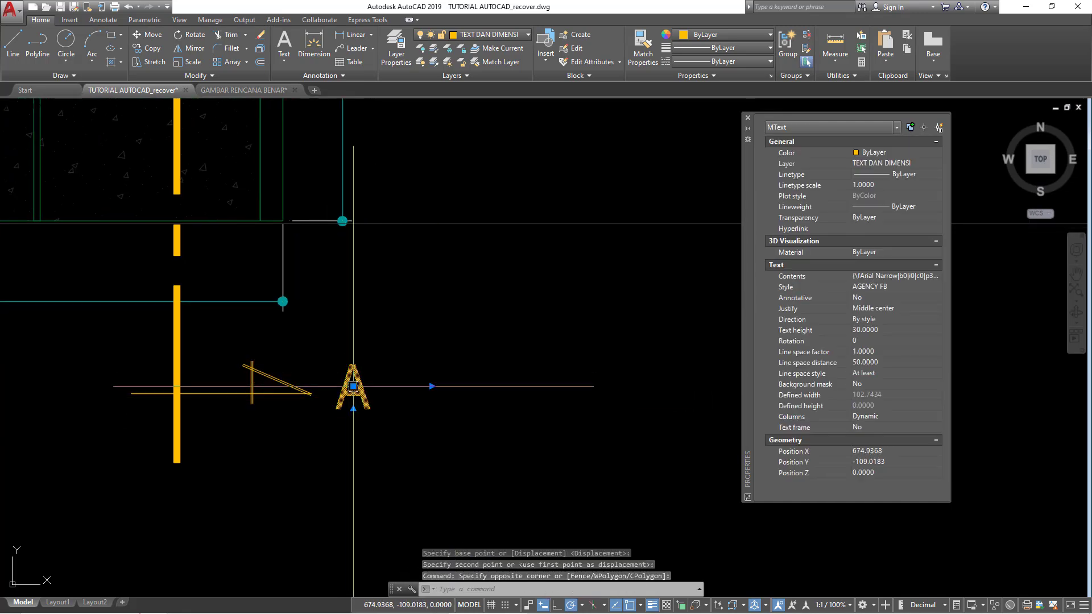
text(co)
key(Return)
click(352, 387)
scroll(375, 342, down, 4)
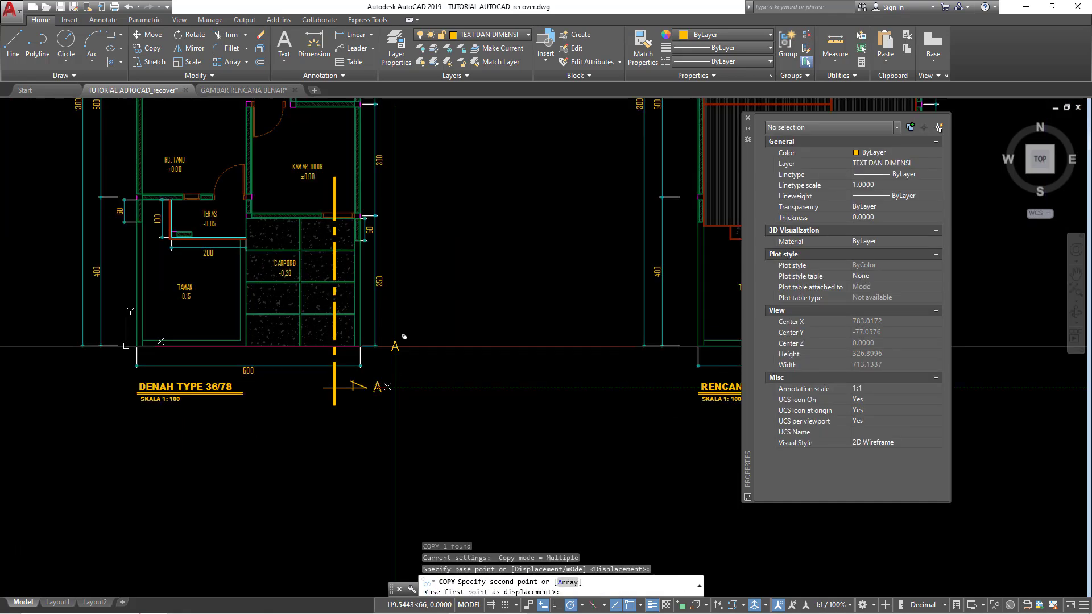
middle_drag(381, 136, 388, 338)
scroll(316, 207, up, 3)
scroll(348, 207, up, 3)
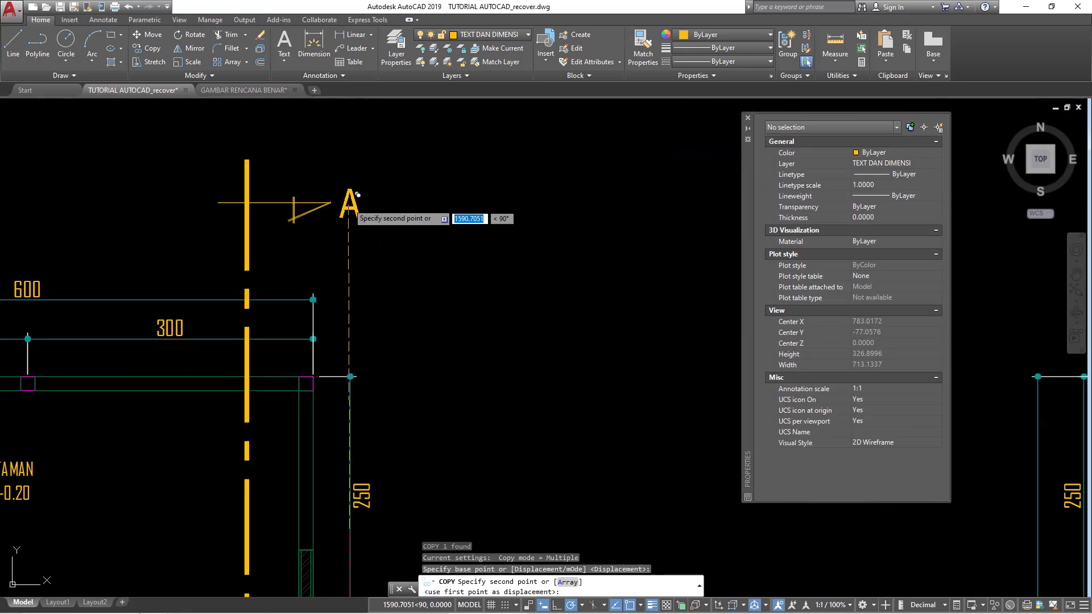
click(356, 196)
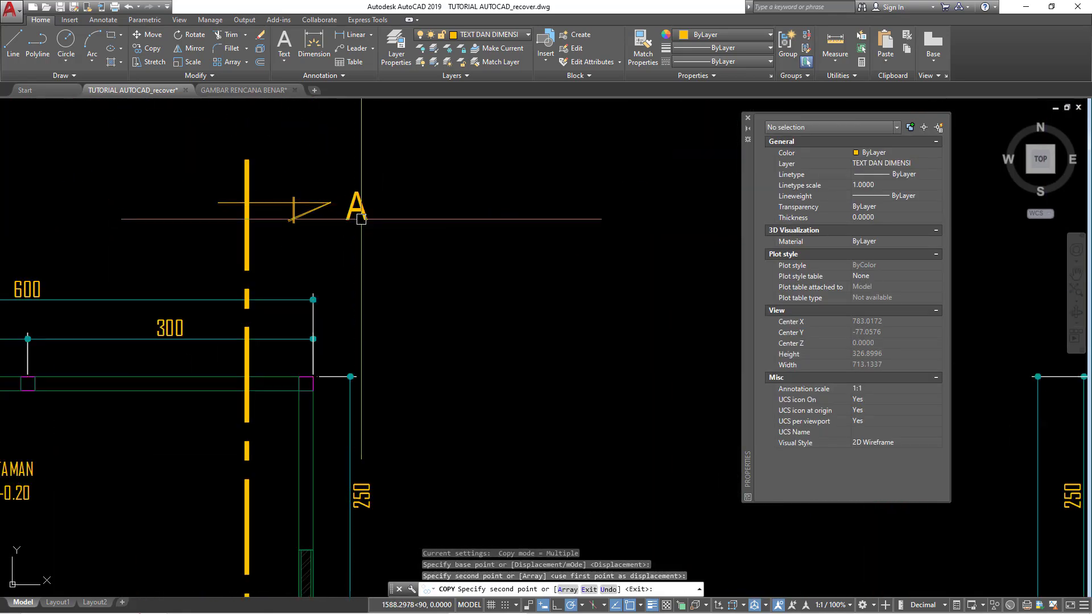
key(Escape)
scroll(398, 239, down, 8)
middle_drag(448, 279, 431, 188)
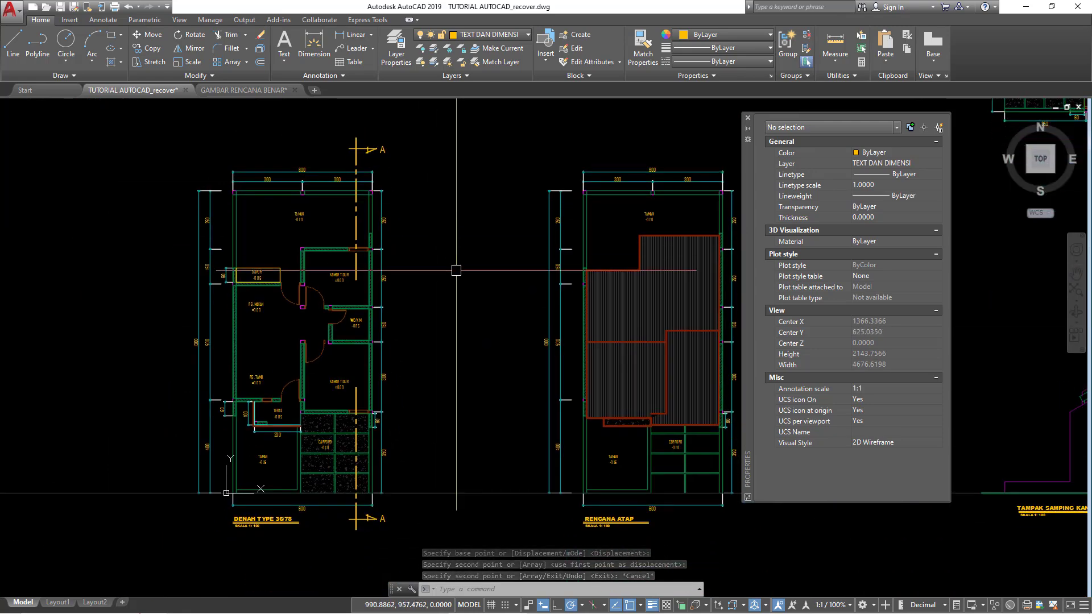
Copy the dashed section A cut with its top and bottom markers about 174 units left.
scroll(369, 529, up, 4)
click(378, 535)
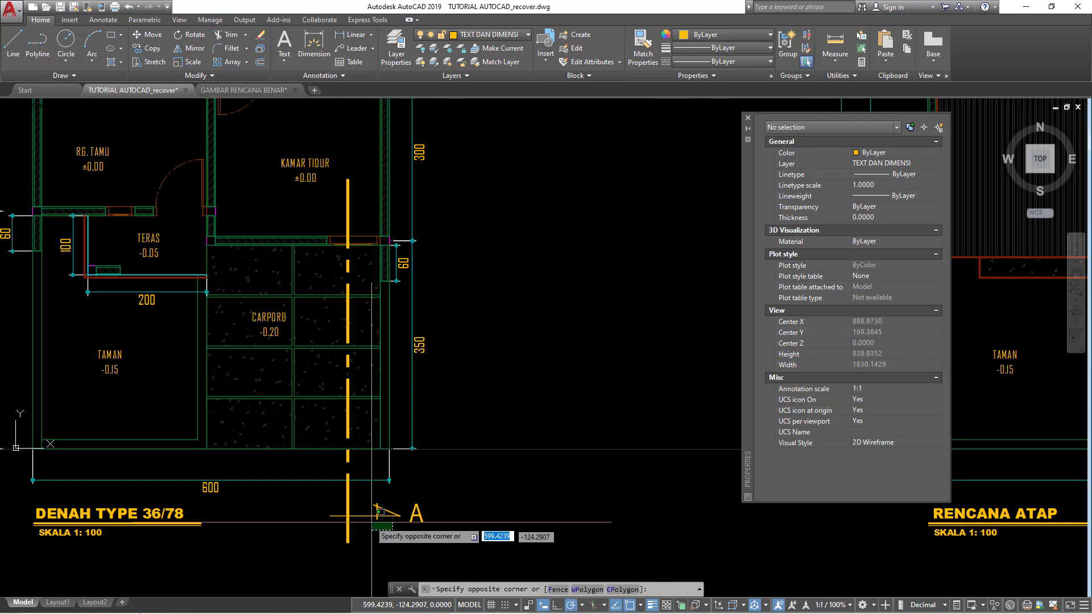
scroll(415, 512, down, 5)
scroll(365, 209, up, 4)
scroll(365, 210, up, 2)
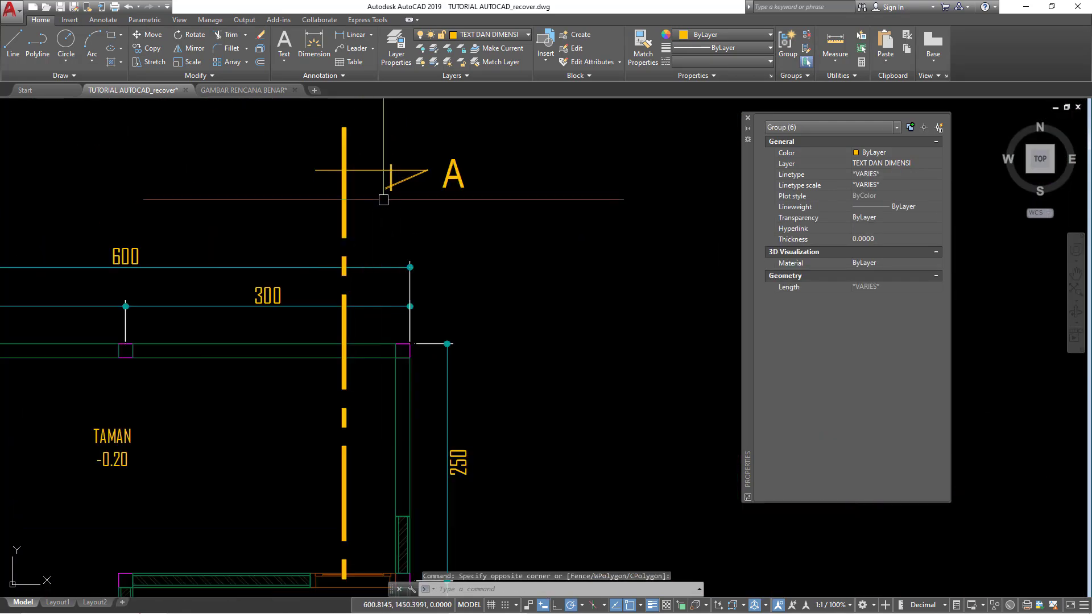
click(369, 199)
scroll(453, 204, down, 5)
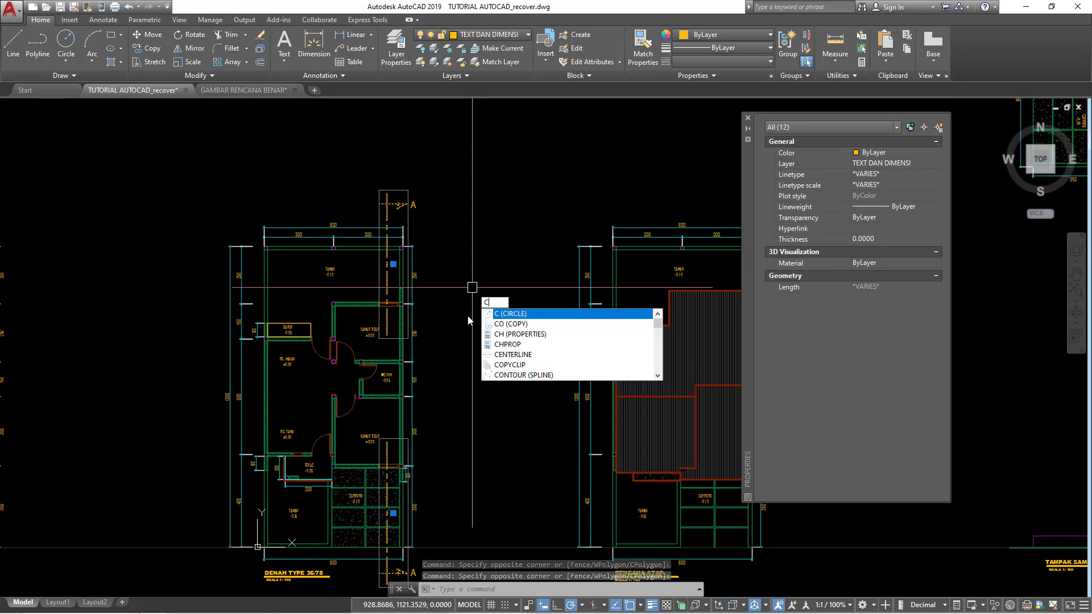
text(o)
key(Return)
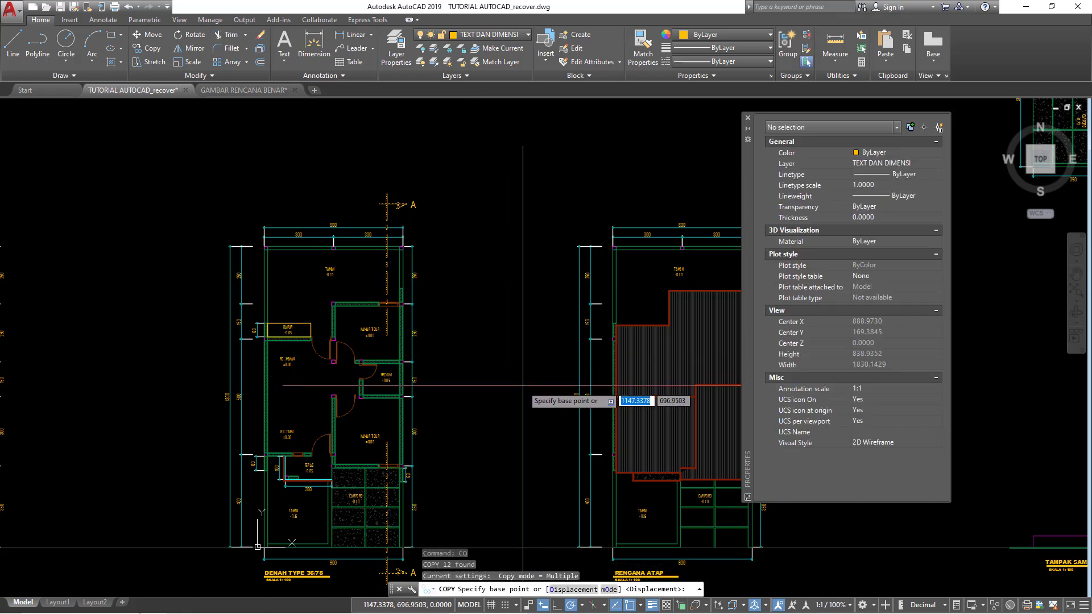
click(513, 385)
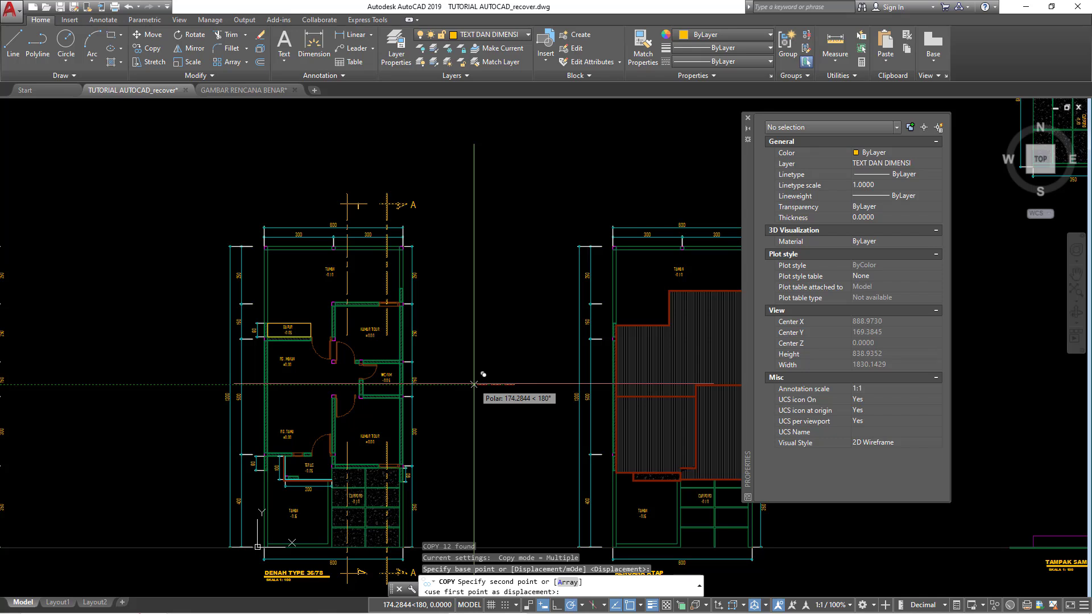
click(472, 385)
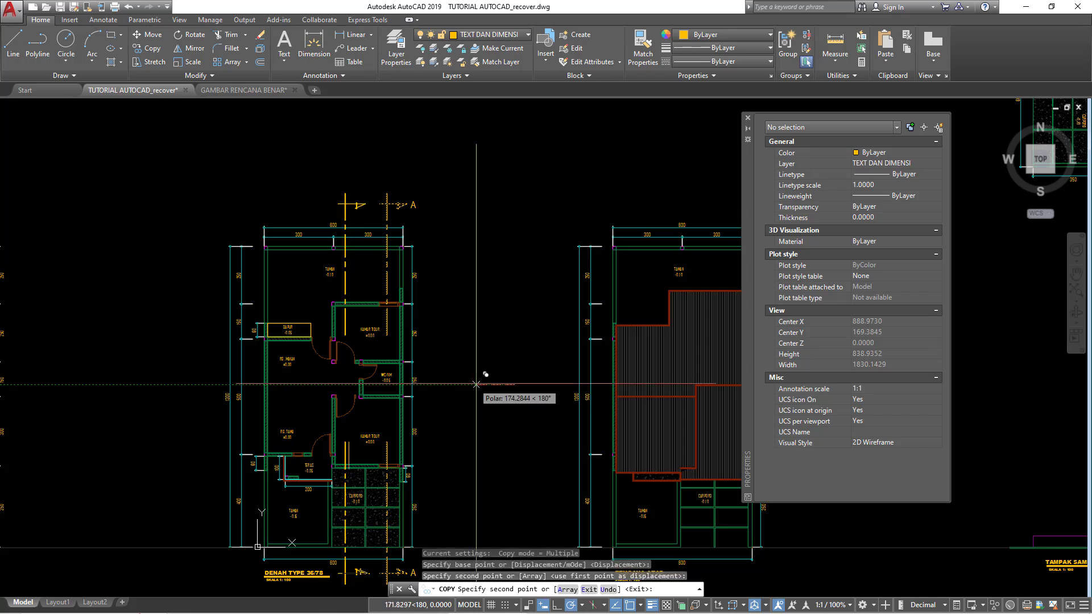
key(Escape)
scroll(350, 212, up, 2)
Mirror the copied section markers about a vertical axis, erasing the unflipped originals.
click(386, 188)
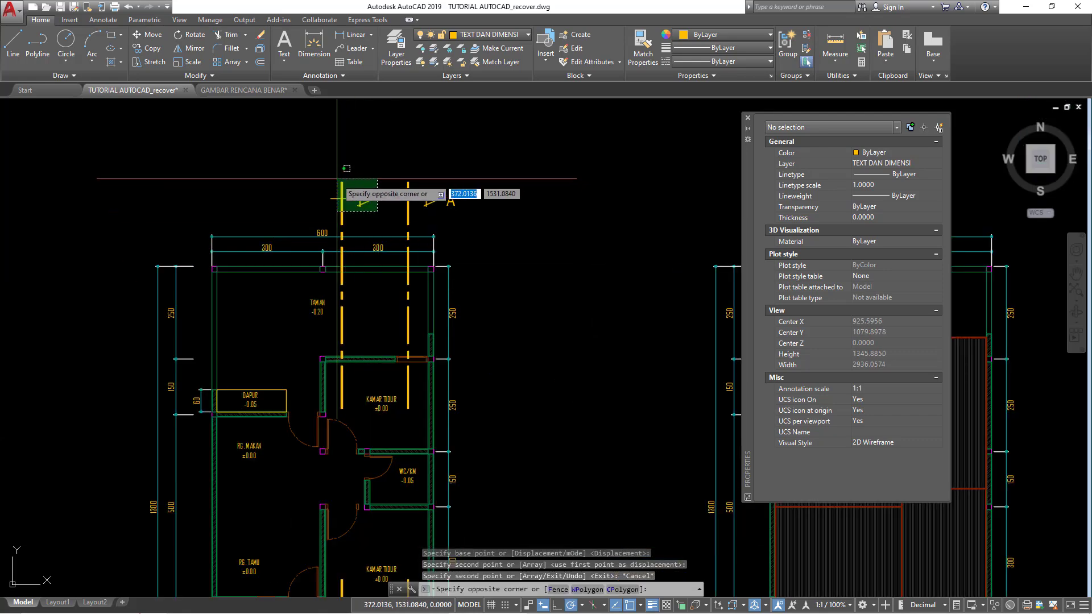
click(341, 199)
scroll(368, 359, down, 5)
scroll(368, 358, up, 4)
click(369, 187)
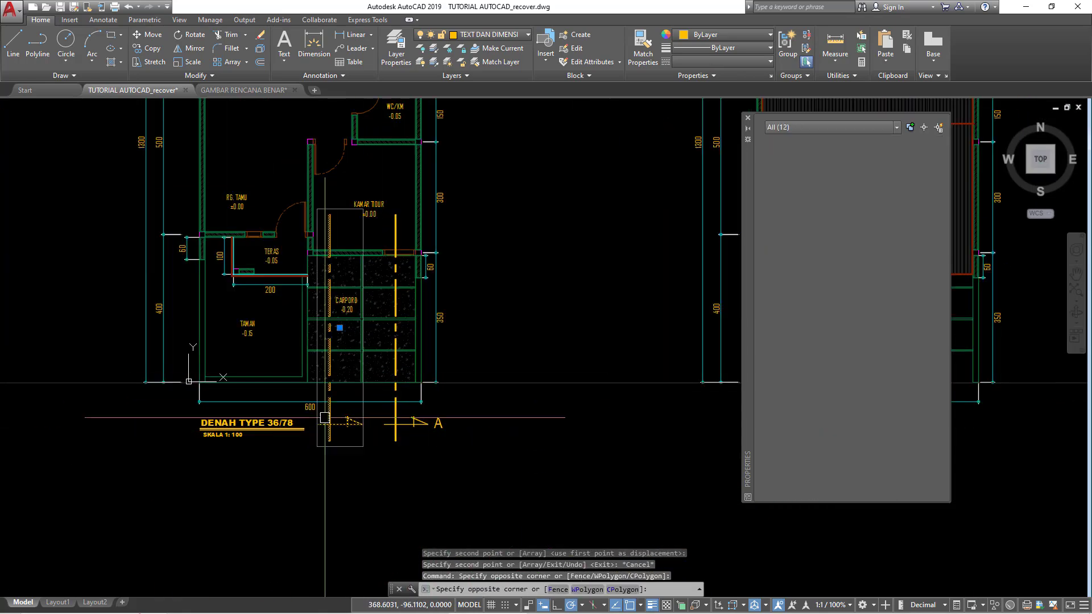
click(190, 146)
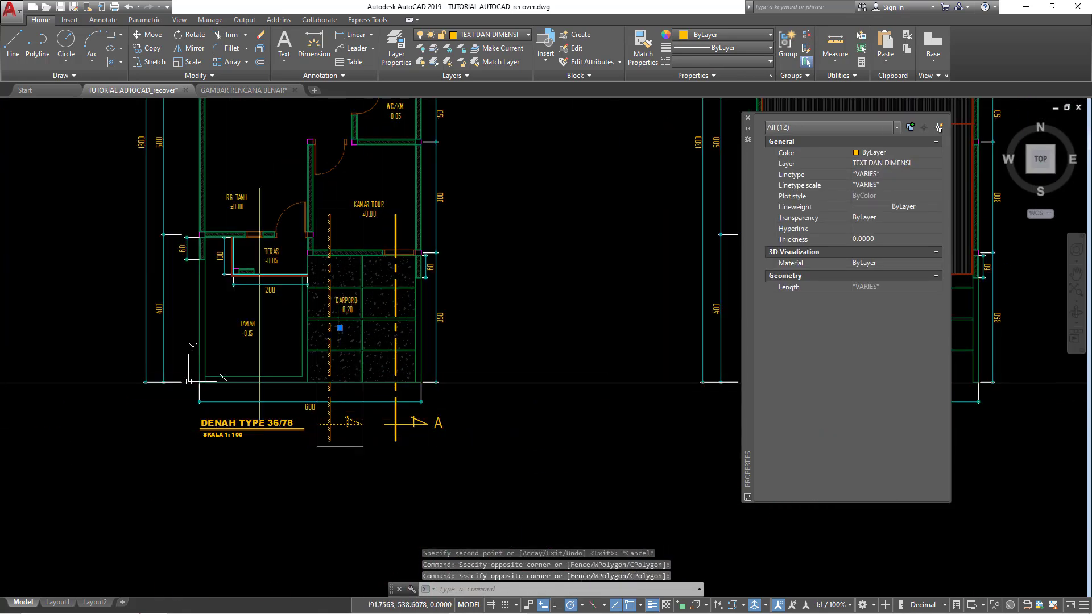
click(189, 51)
click(321, 264)
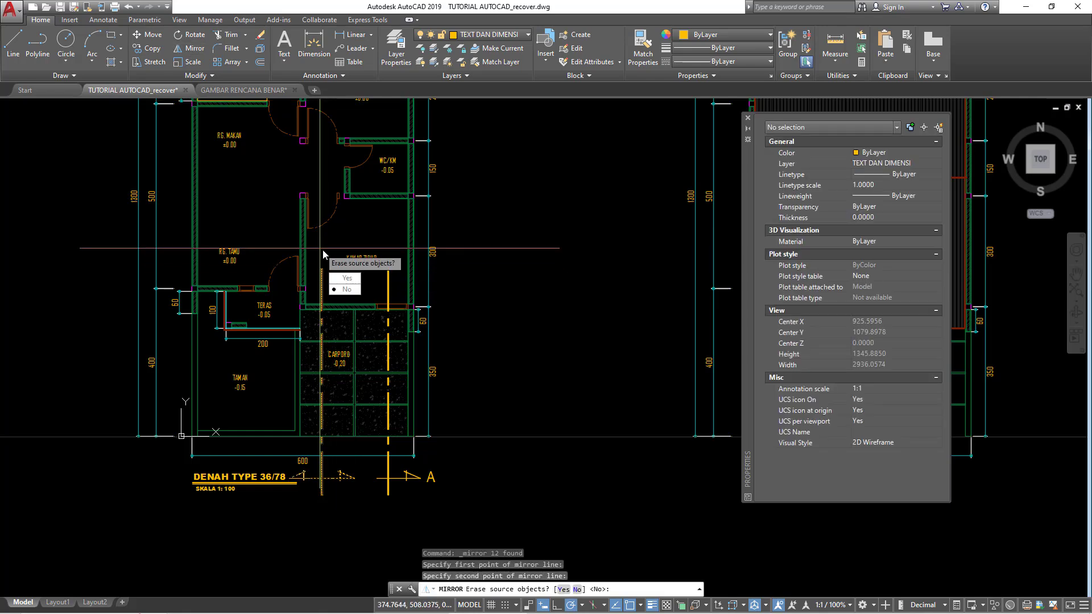
click(343, 282)
scroll(261, 455, up, 2)
Move the DENAH TYPE 36/78 plan title downward, clear of the markers.
click(364, 358)
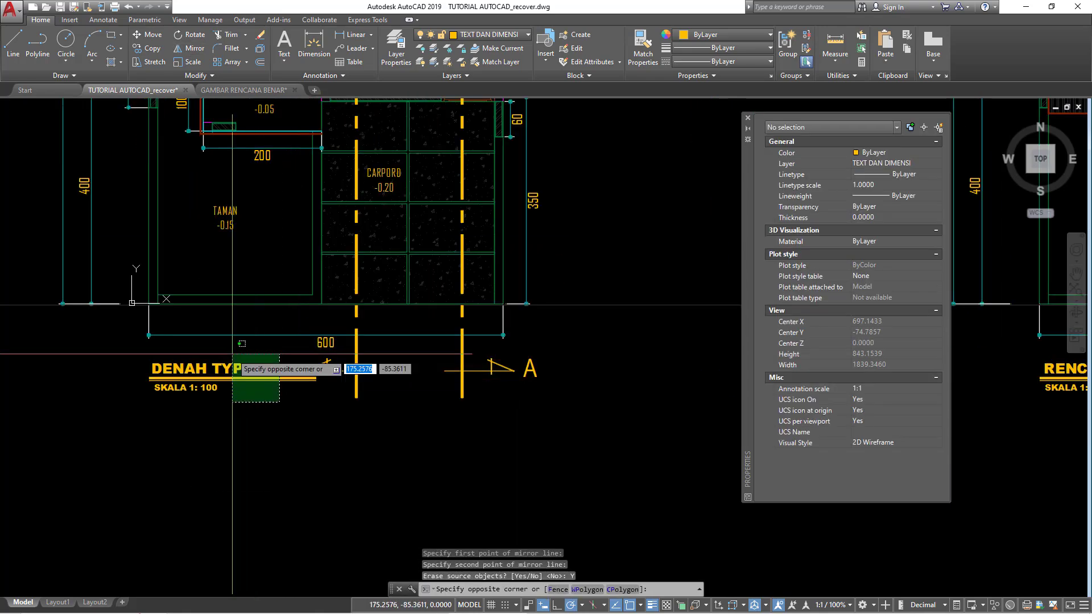
click(246, 378)
key(m)
key(Return)
click(366, 472)
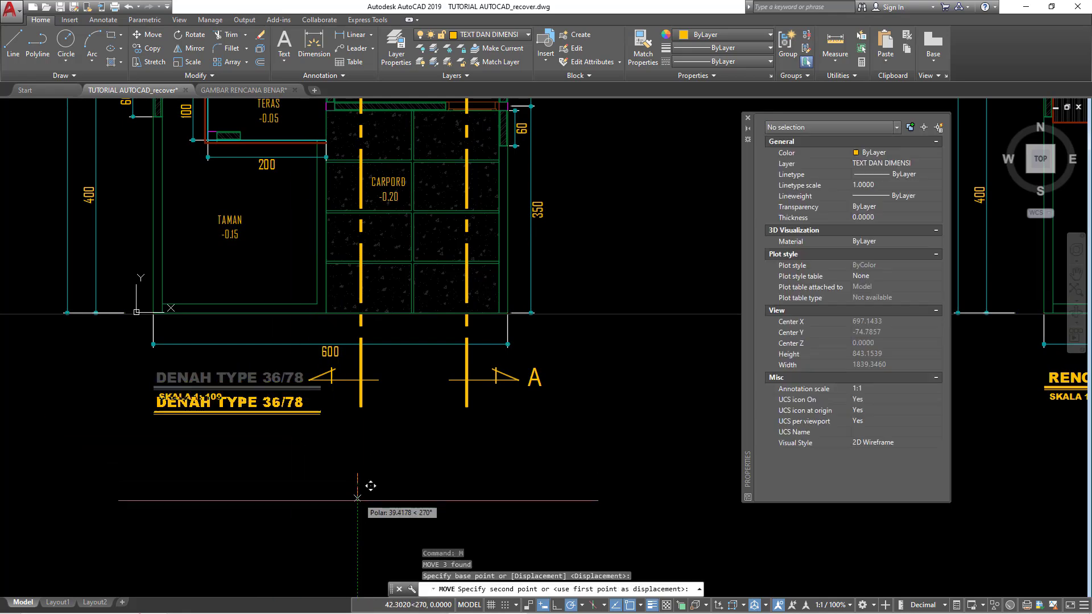
scroll(358, 508, down, 2)
scroll(359, 508, down, 2)
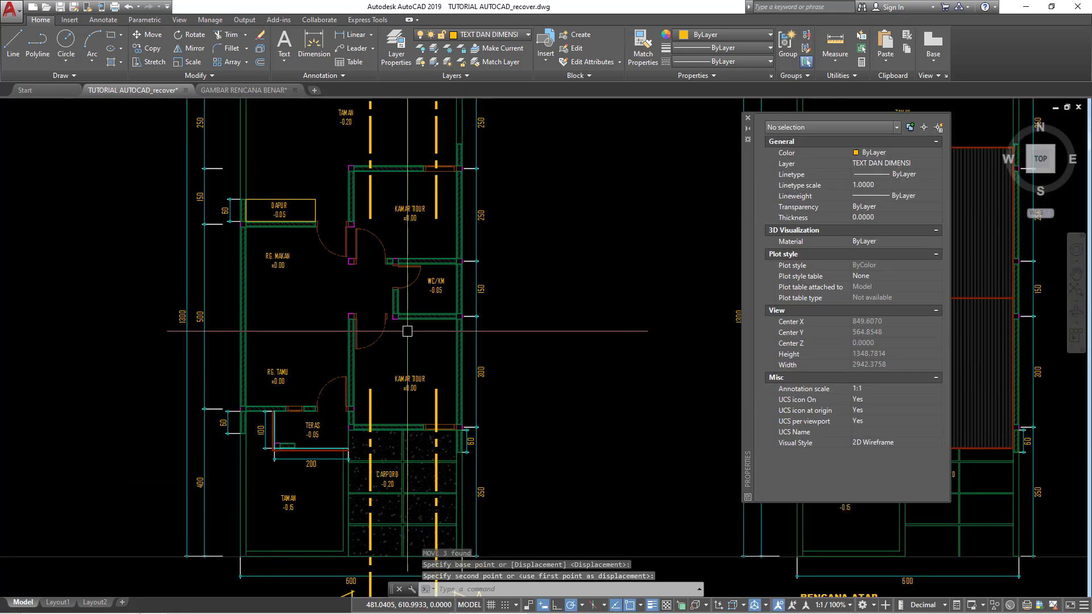
scroll(358, 508, down, 1)
scroll(443, 214, up, 2)
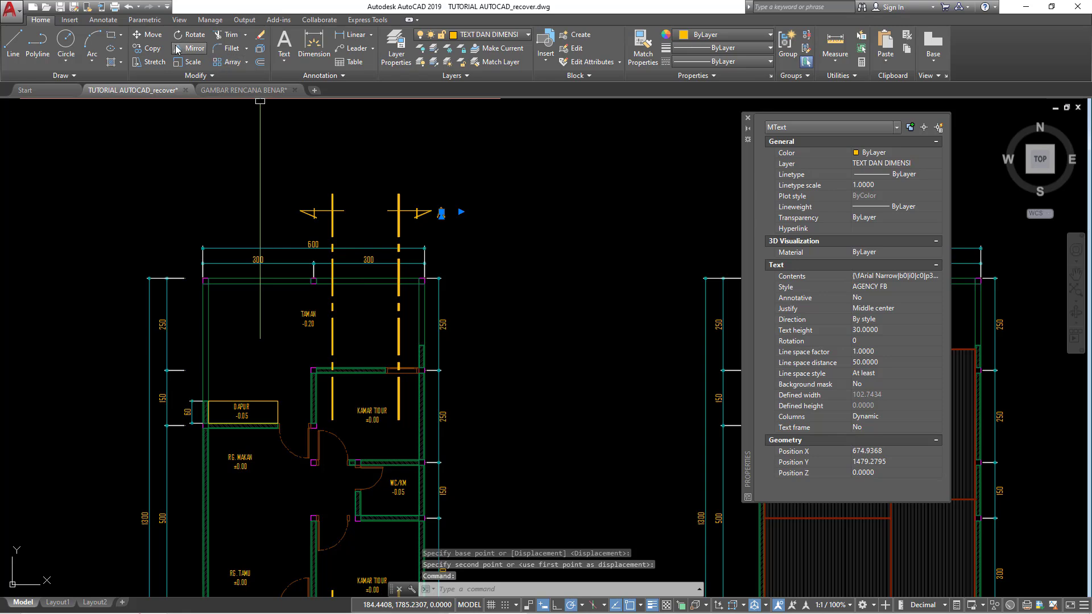
scroll(446, 520, down, 2)
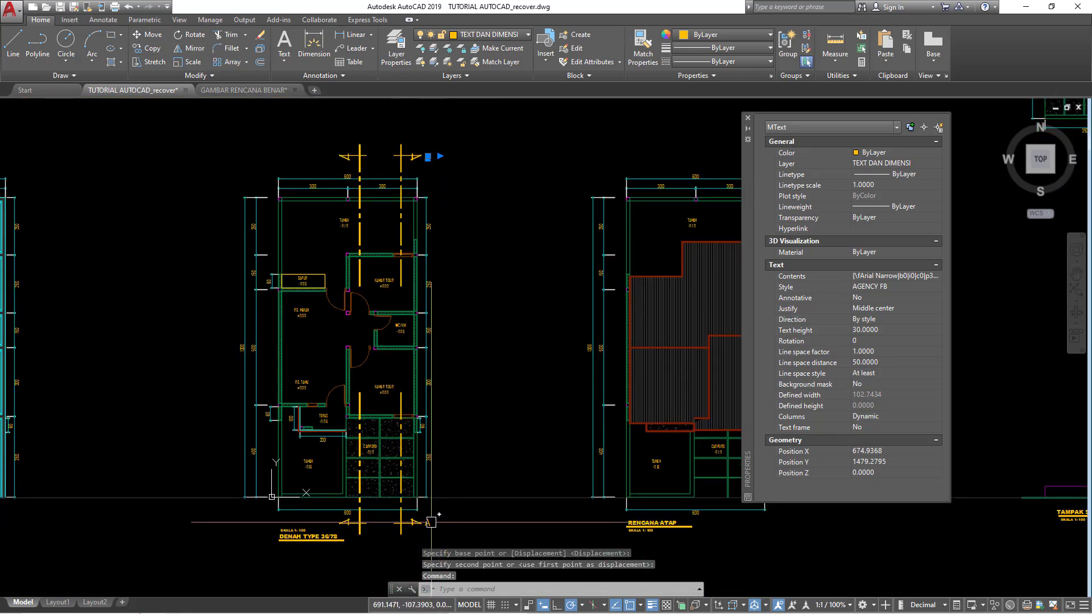
Copy both A section marks left onto the next cutting line.
click(431, 522)
click(149, 49)
scroll(424, 143, up, 2)
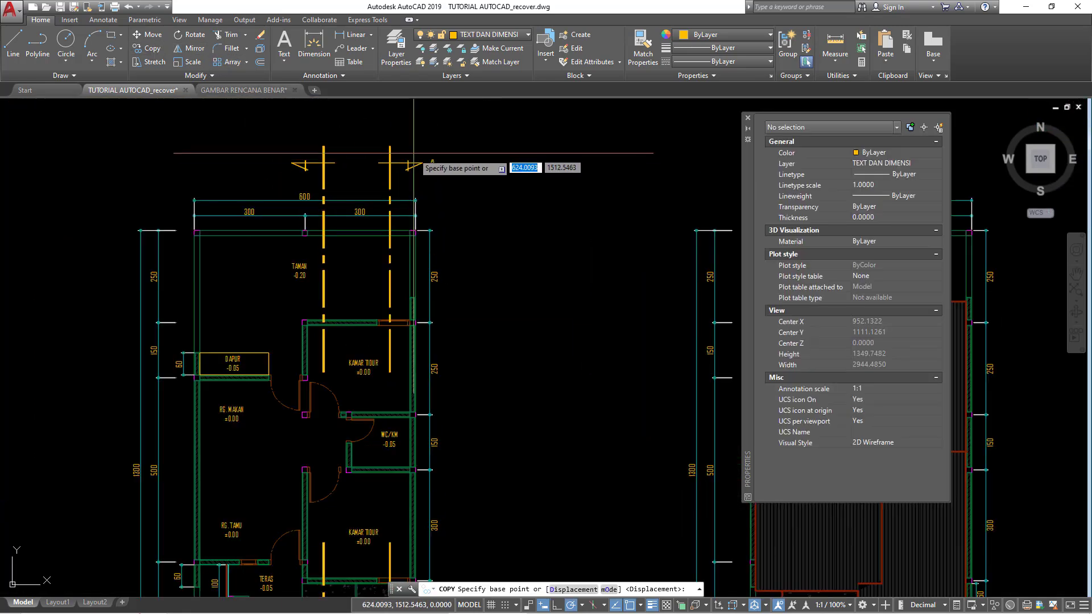
click(433, 164)
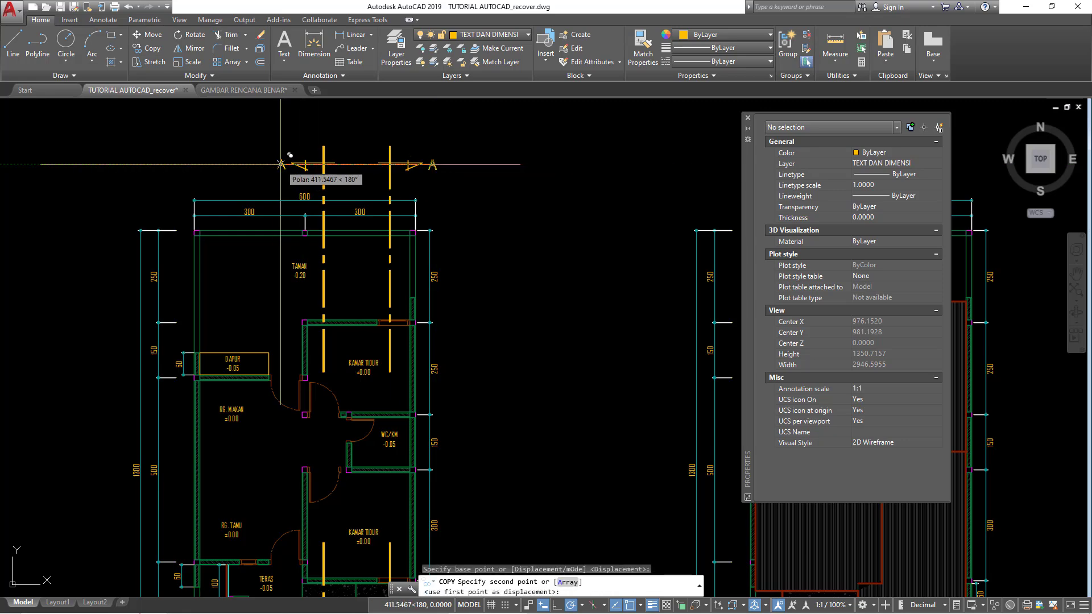
scroll(281, 164, up, 4)
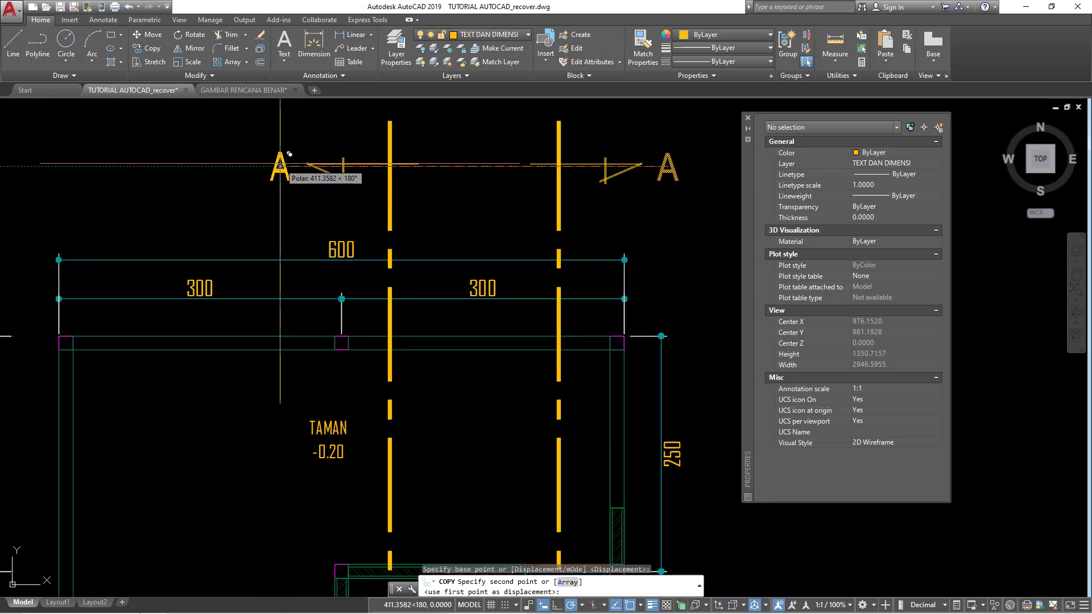
click(280, 165)
Change the copied top and bottom labels from A to B.
double_click(289, 169)
text(B)
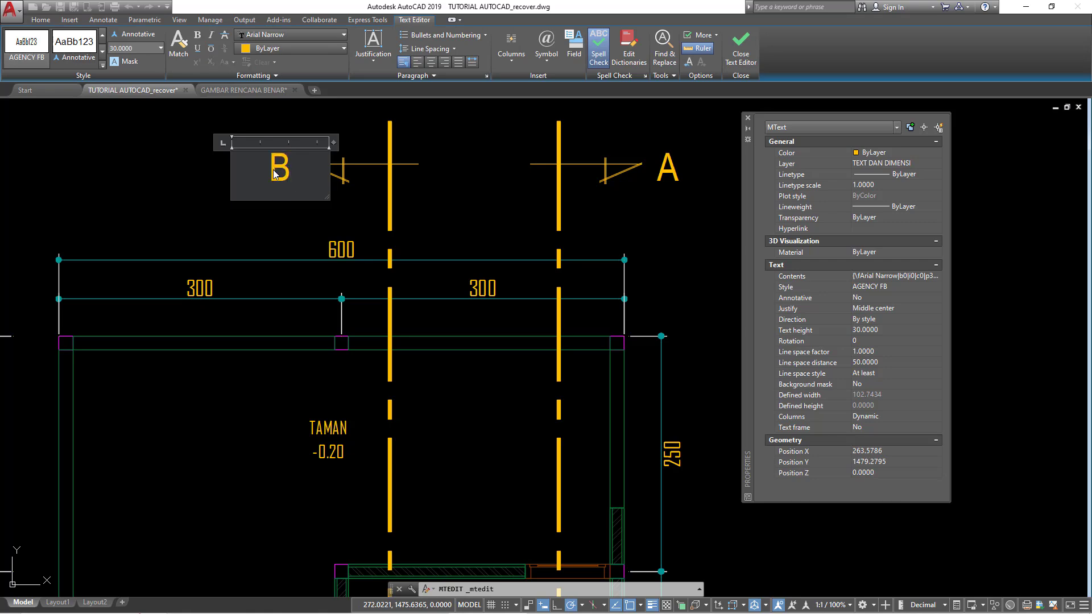
click(267, 216)
scroll(217, 217, down, 3)
scroll(216, 216, down, 3)
scroll(216, 216, down, 3)
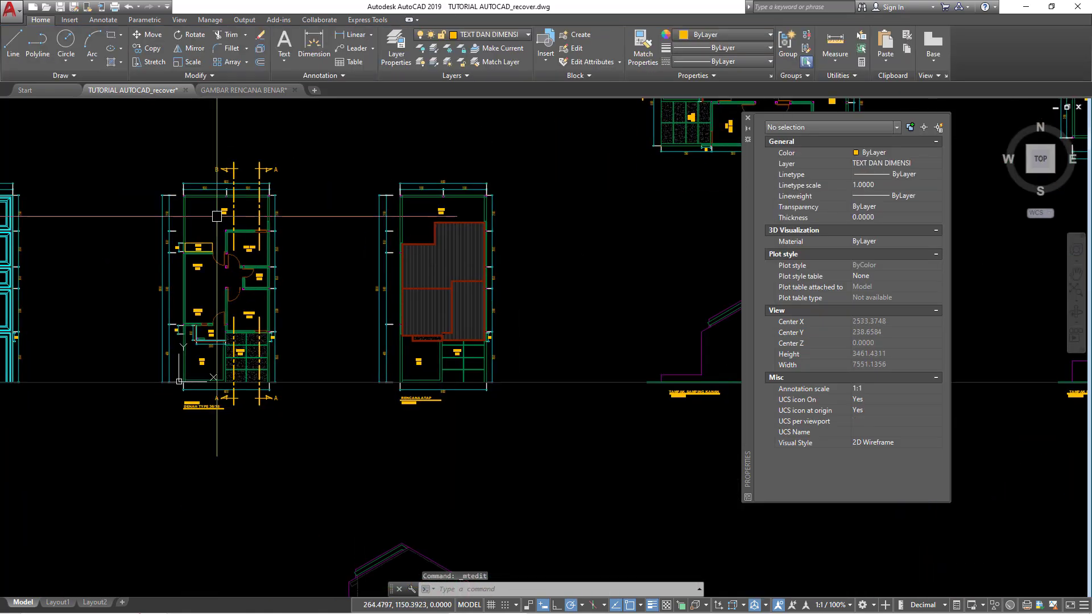
scroll(226, 385, up, 6)
scroll(226, 385, up, 2)
double_click(198, 417)
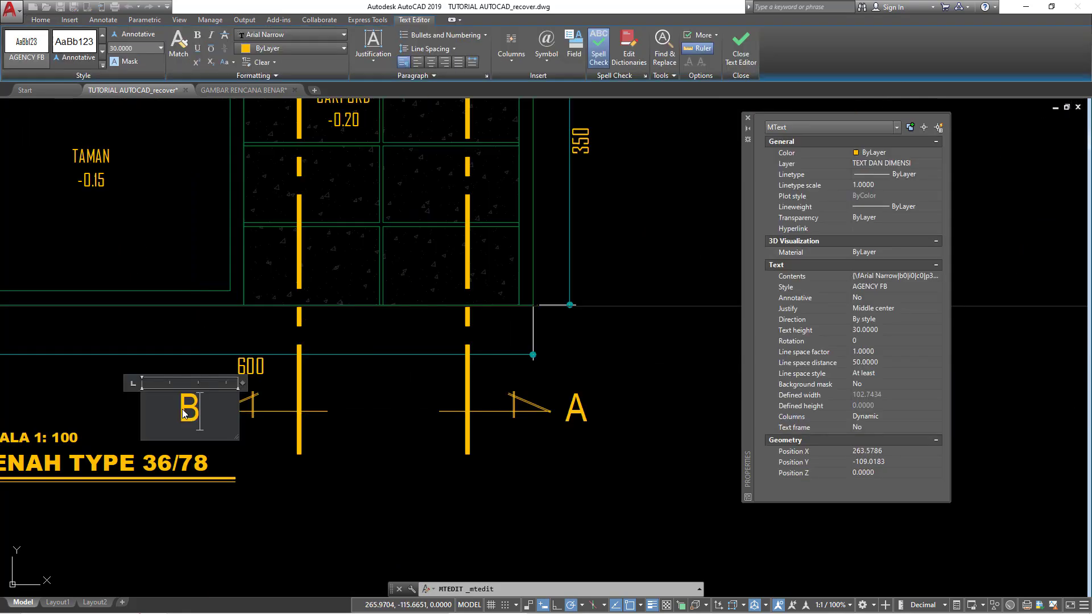
click(298, 467)
Copy the top and bottom B section marks left onto the leftmost cutting line.
scroll(341, 445, down, 3)
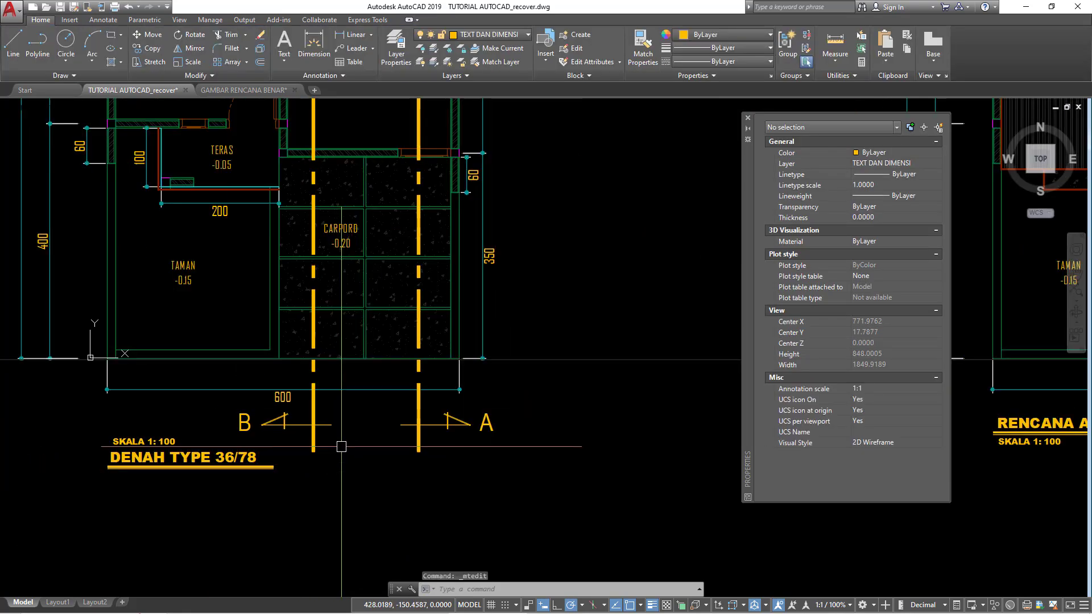
click(300, 447)
scroll(299, 448, down, 3)
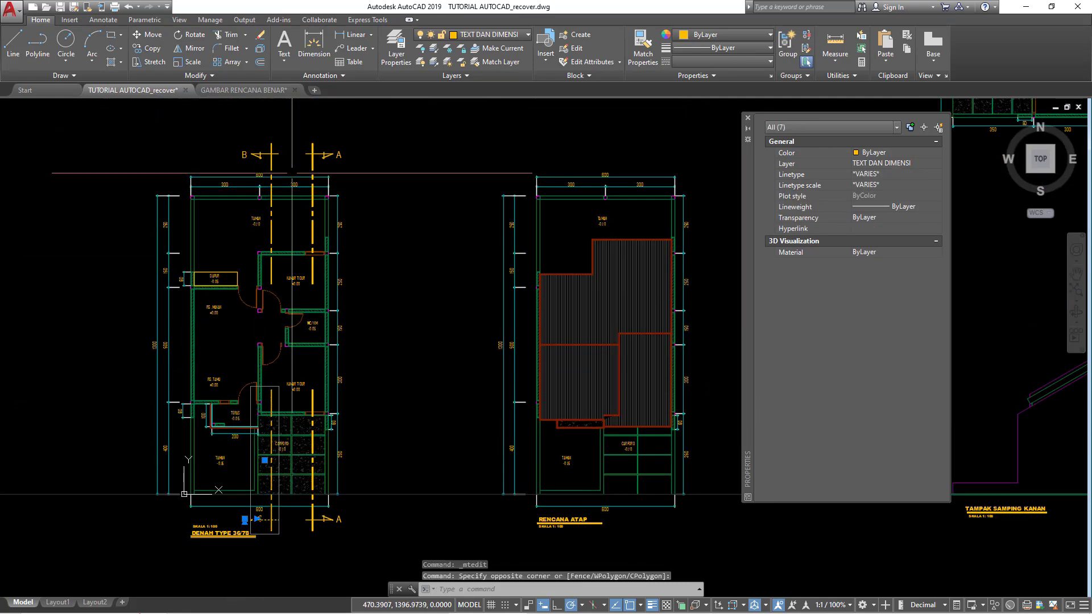
scroll(199, 136, up, 3)
click(198, 135)
click(147, 48)
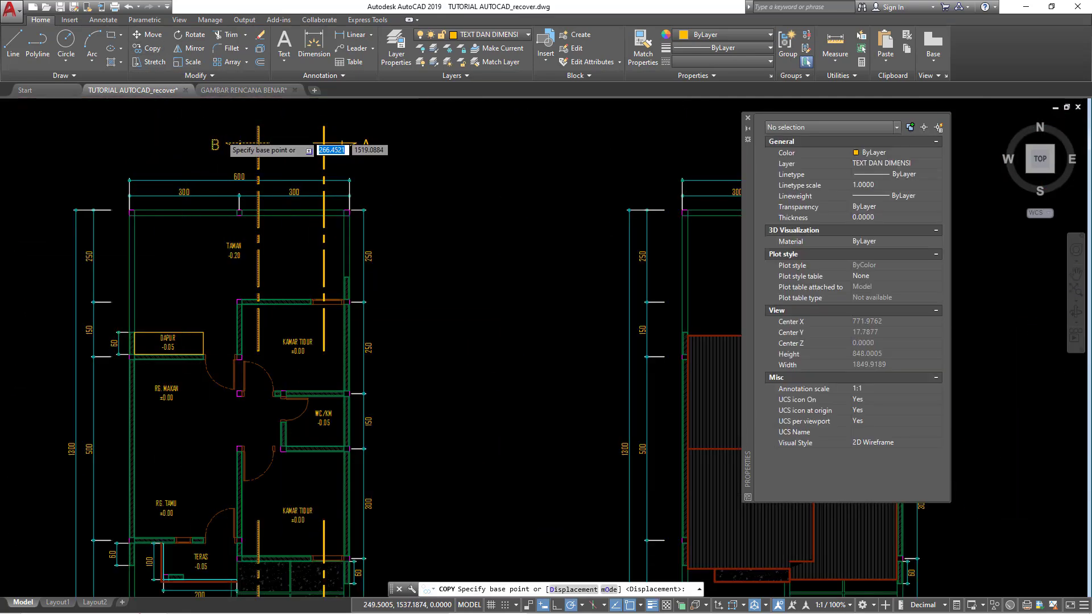
scroll(226, 140, down, 2)
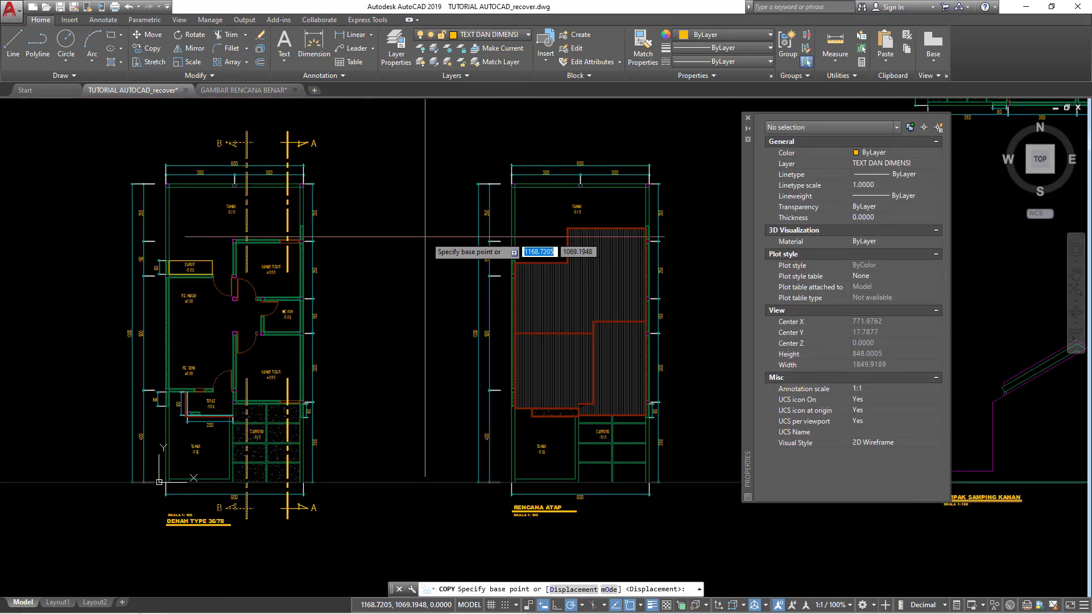
click(246, 141)
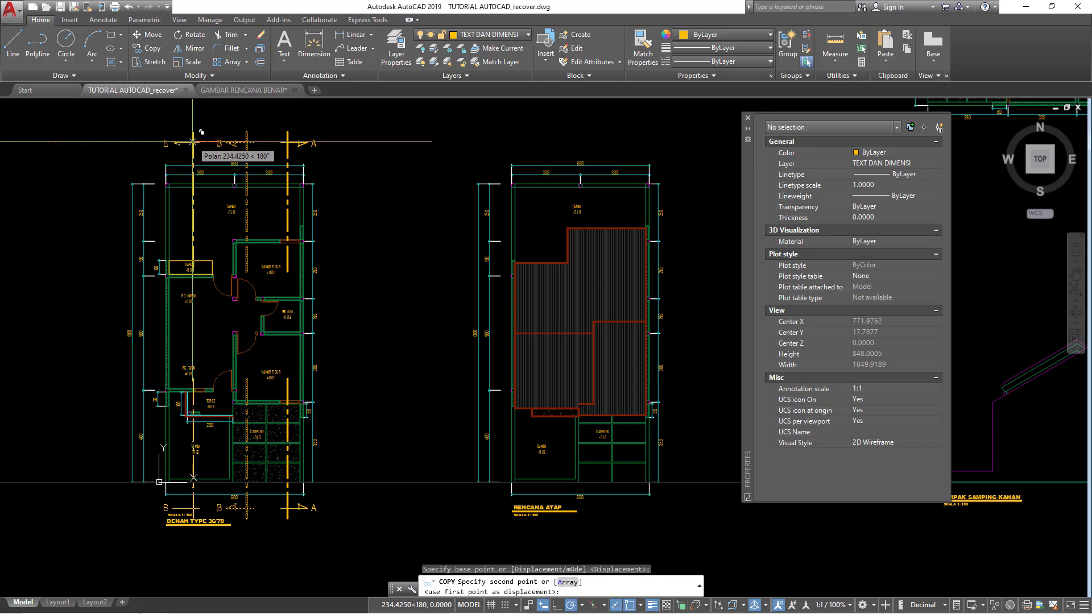
click(194, 141)
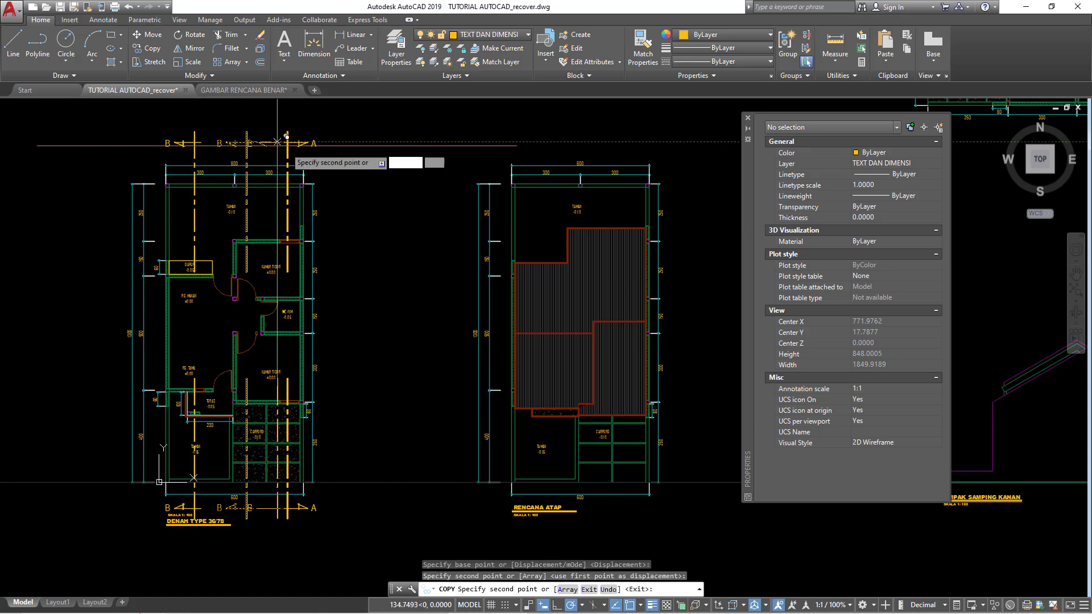
right_click(387, 208)
click(415, 214)
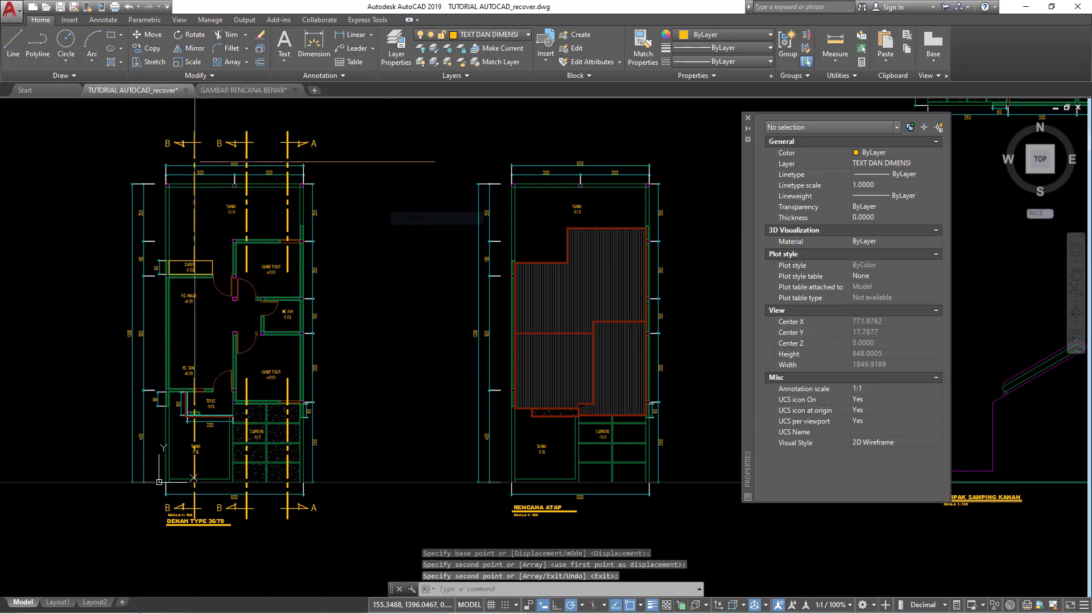
Relabel both new top and bottom section marks from B to C.
scroll(161, 139, up, 4)
click(179, 150)
double_click(178, 150)
text(C)
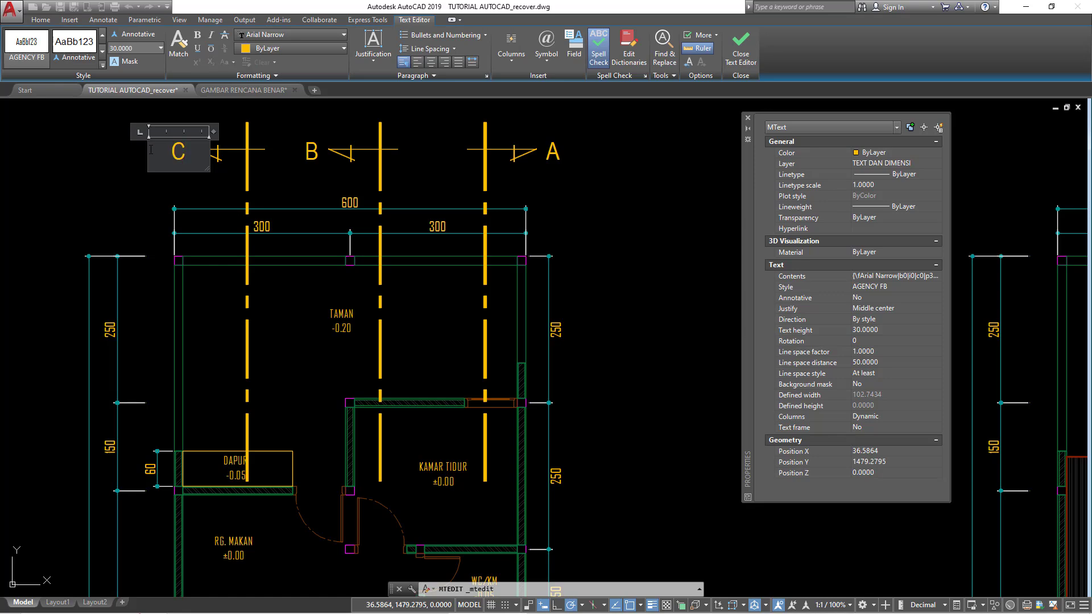
scroll(162, 165, down, 3)
scroll(162, 168, down, 3)
click(142, 223)
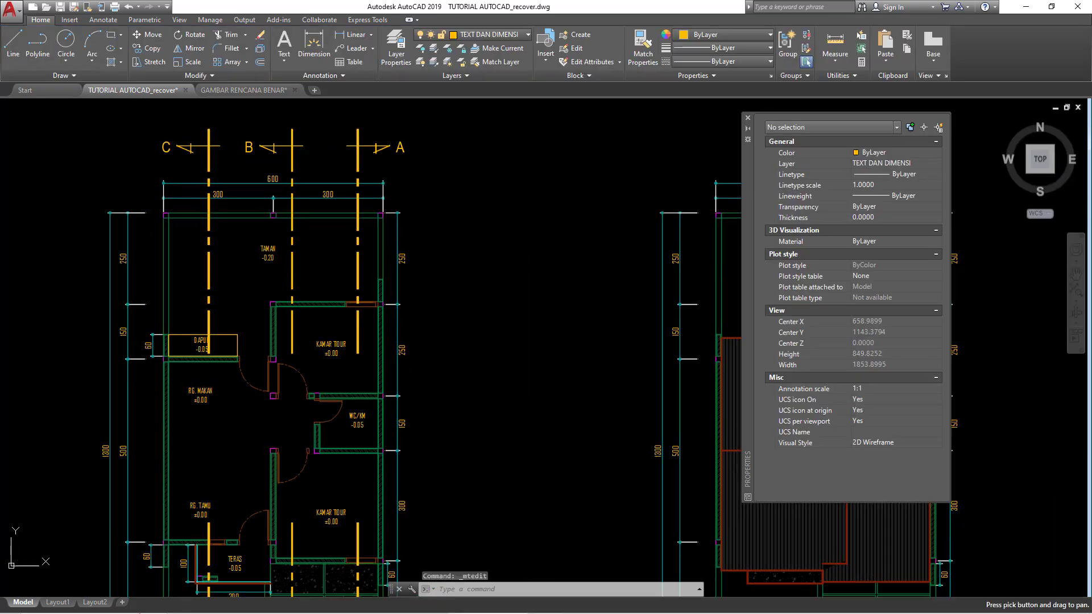
scroll(171, 450, up, 4)
scroll(171, 449, up, 4)
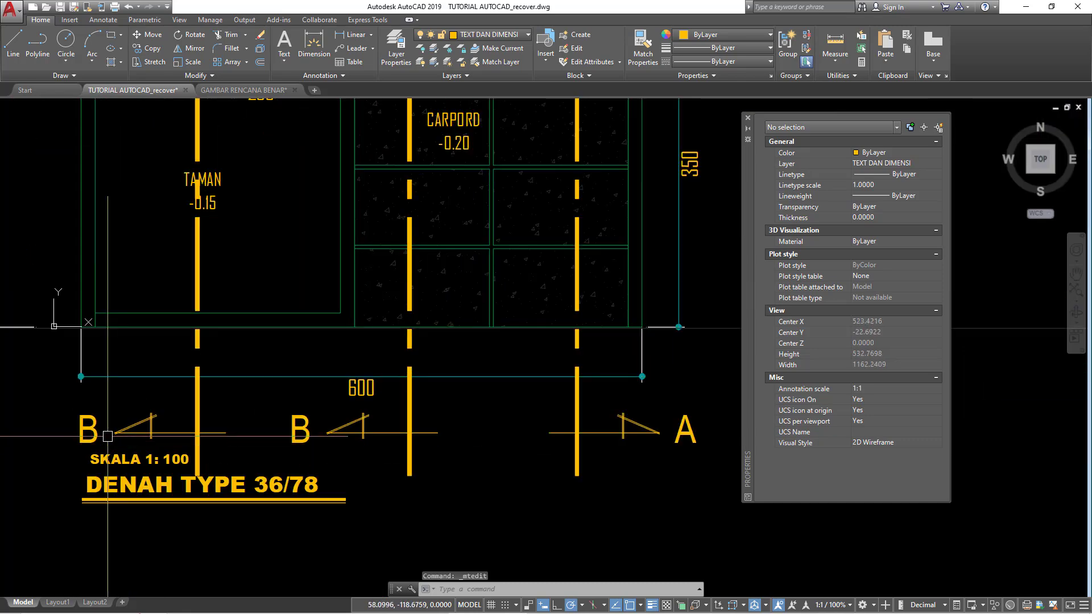
click(88, 430)
double_click(88, 430)
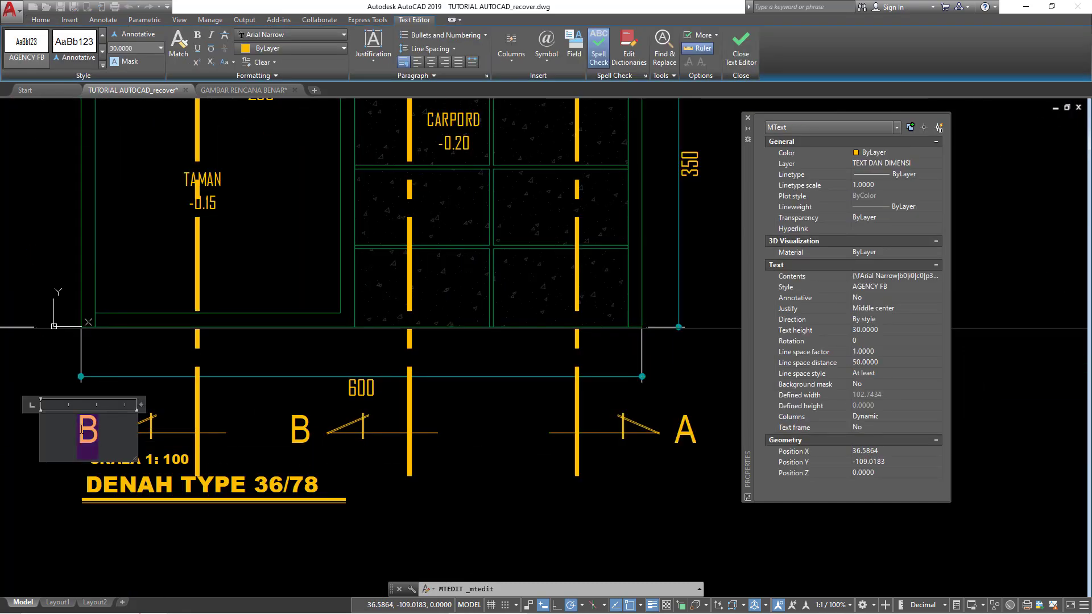
text(C)
scroll(66, 459, down, 3)
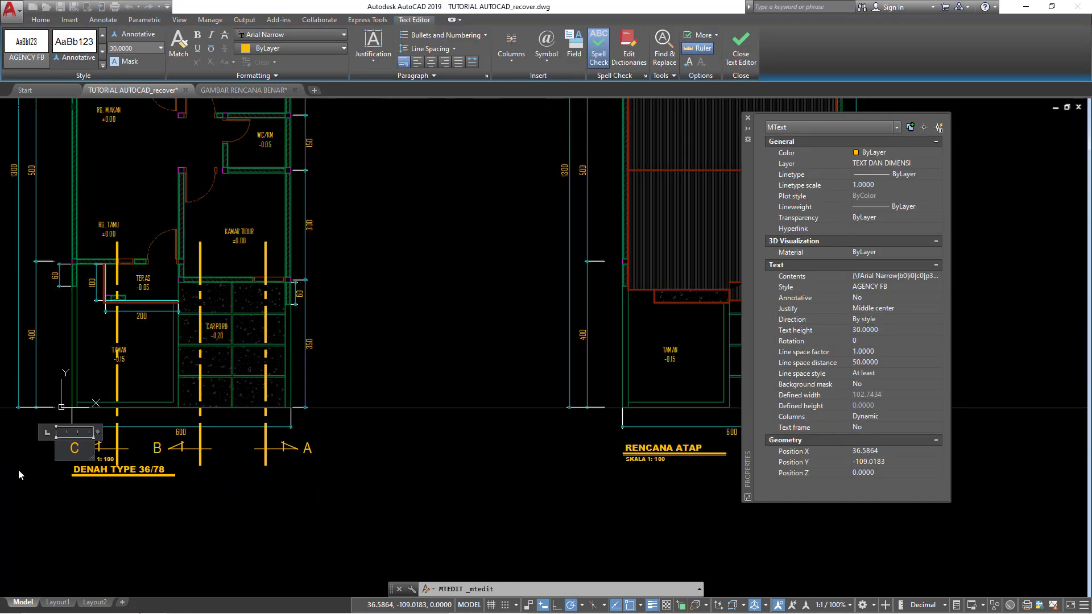
click(176, 437)
scroll(176, 438, up, 3)
Move the DENAH TYPE 36/78 and SKALA title texts down below the section marks.
scroll(175, 442, up, 2)
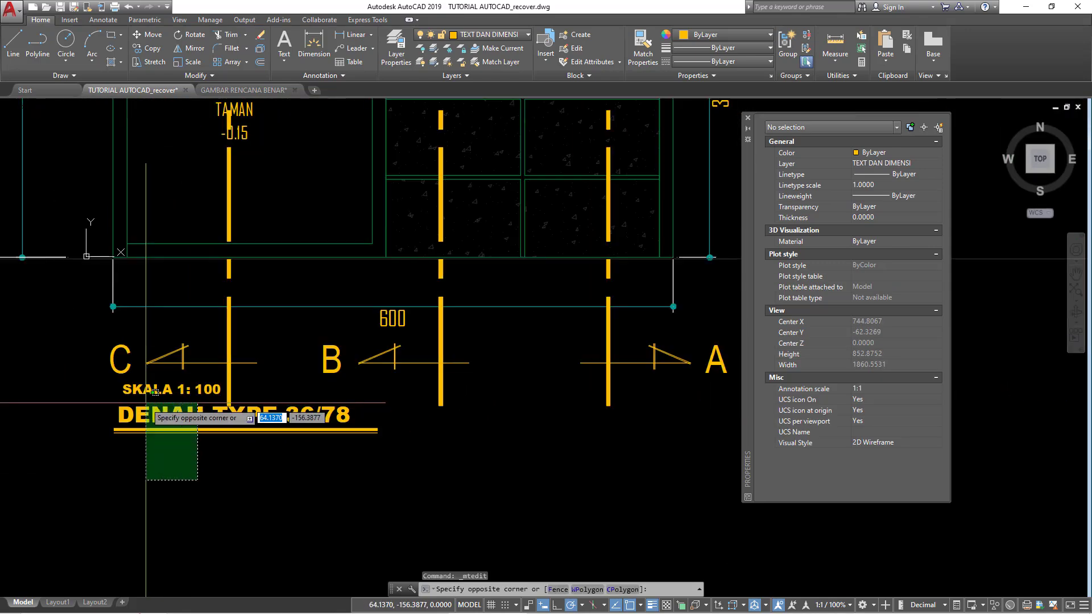
click(149, 378)
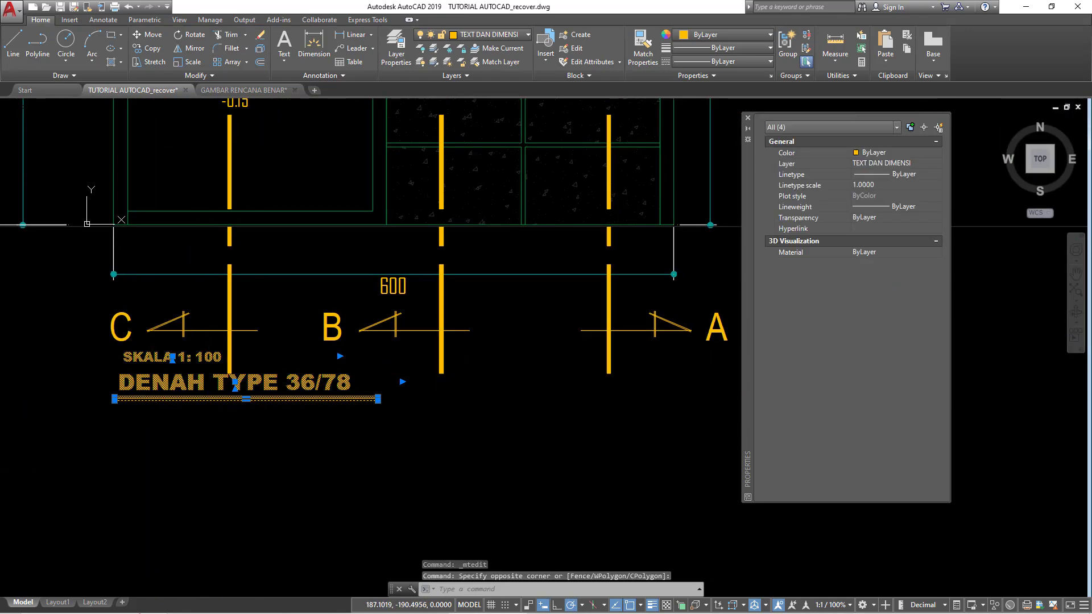
text(m)
key(Return)
click(354, 446)
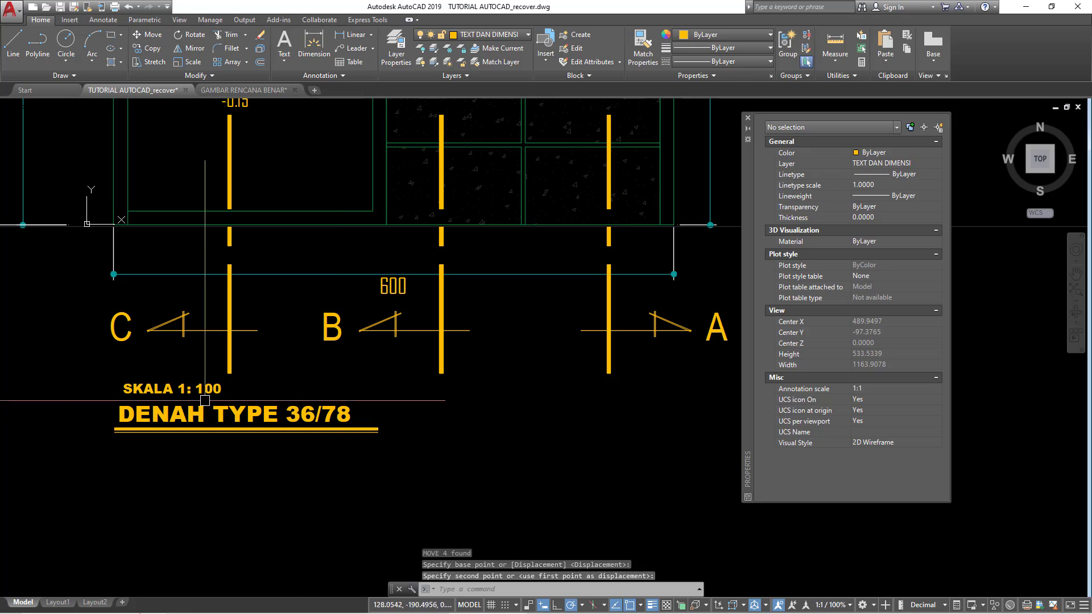
click(204, 401)
Move the SKALA 1: 100 note beneath the DENAH title.
click(165, 385)
middle_drag(166, 385, 161, 380)
text(m)
key(Return)
click(442, 447)
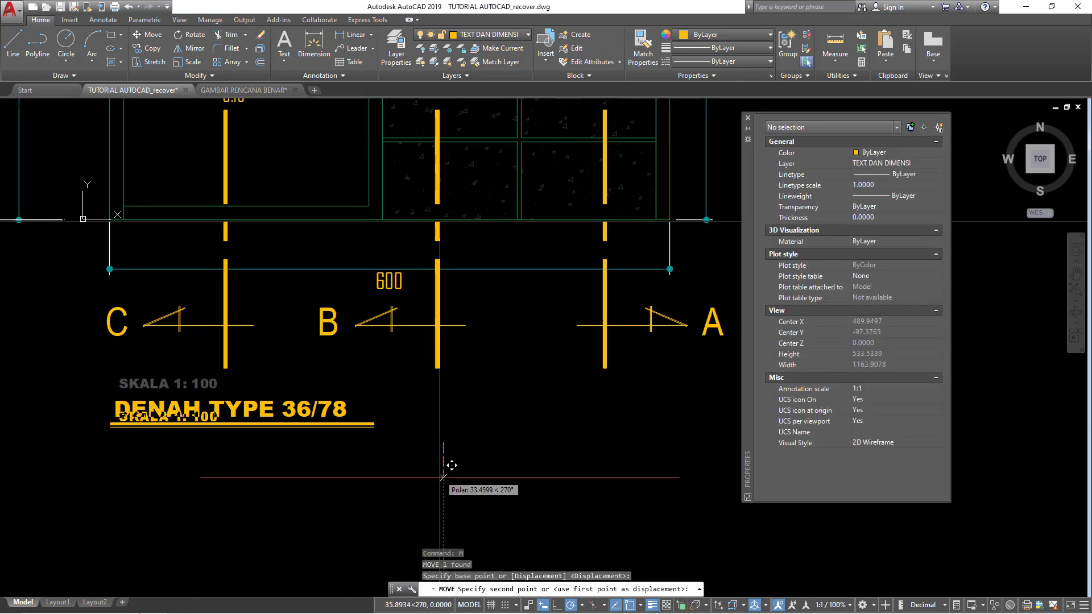
click(443, 493)
Shift the TAMAN label sideways so it no longer sits on section cut B.
scroll(438, 484, down, 2)
scroll(424, 441, down, 2)
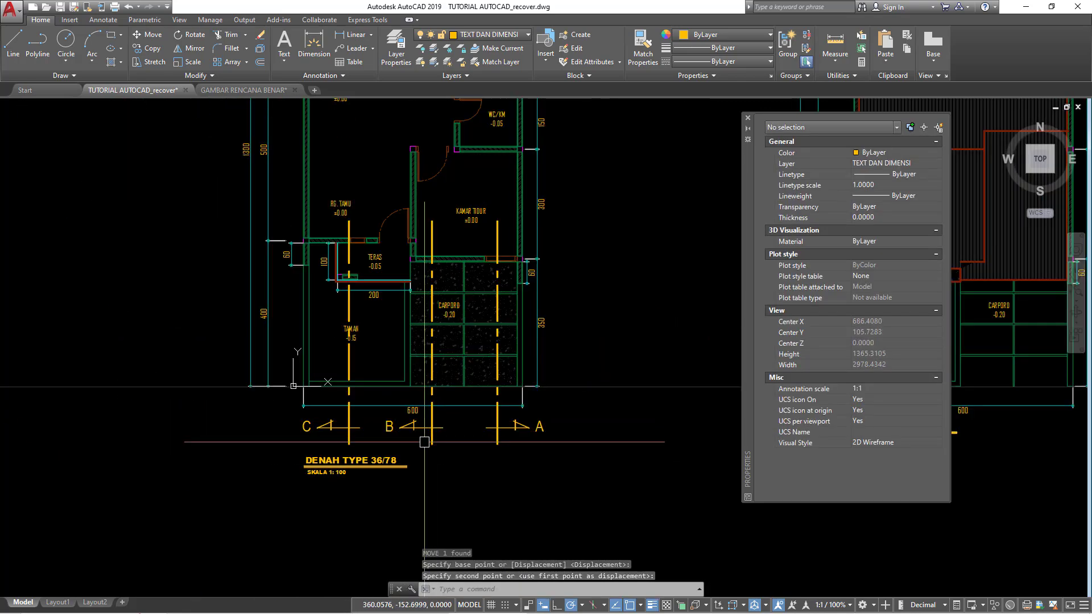
scroll(424, 442, down, 1)
scroll(449, 421, down, 2)
scroll(472, 400, down, 2)
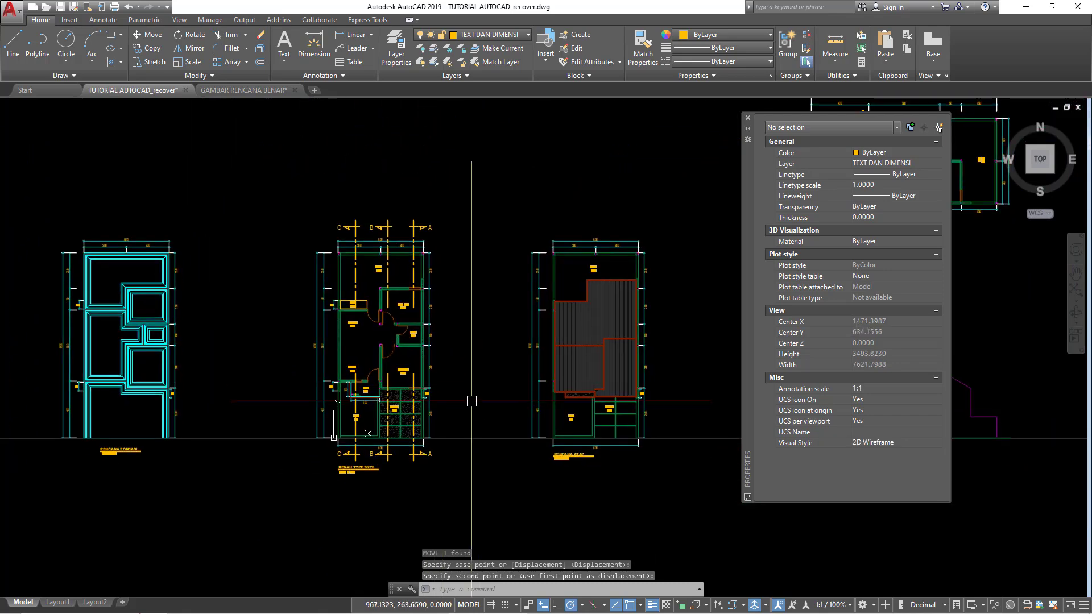
scroll(460, 383, up, 3)
scroll(398, 341, down, 1)
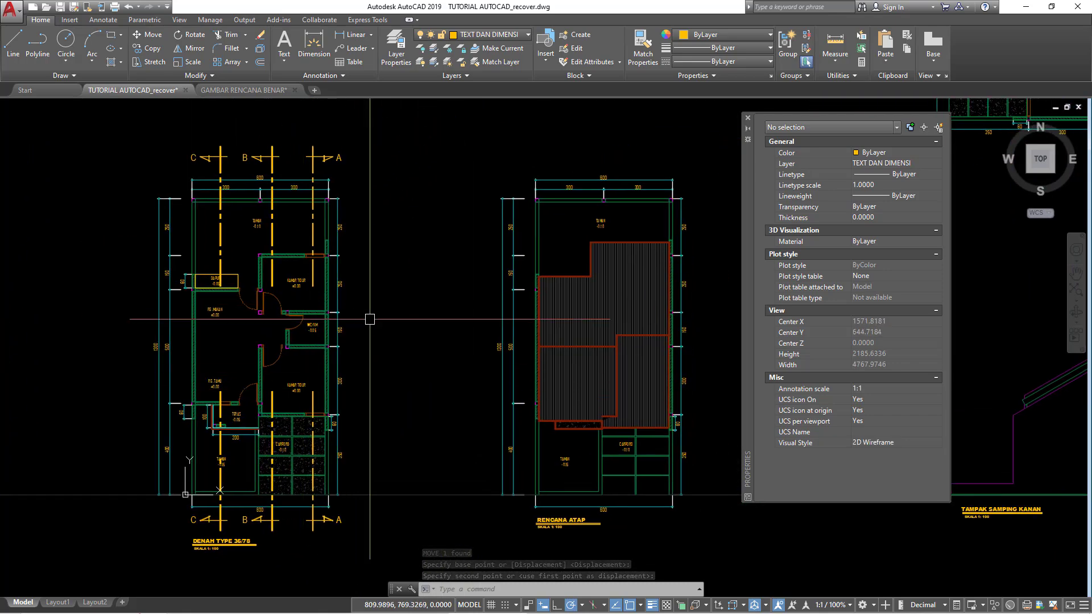
scroll(415, 320, up, 1)
scroll(421, 353, up, 2)
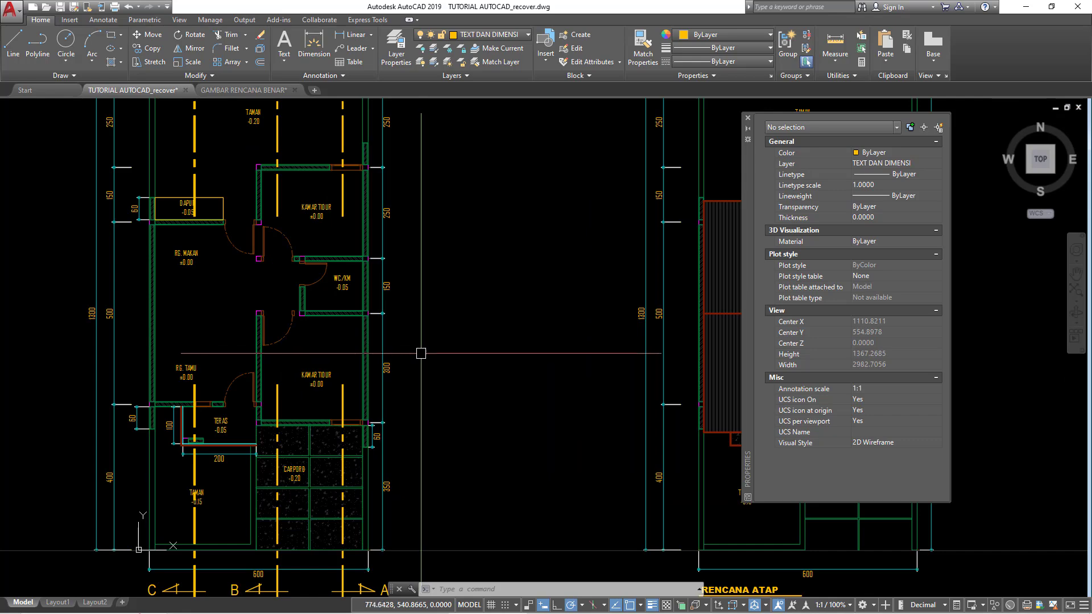
scroll(212, 467, up, 4)
click(219, 487)
scroll(220, 487, up, 2)
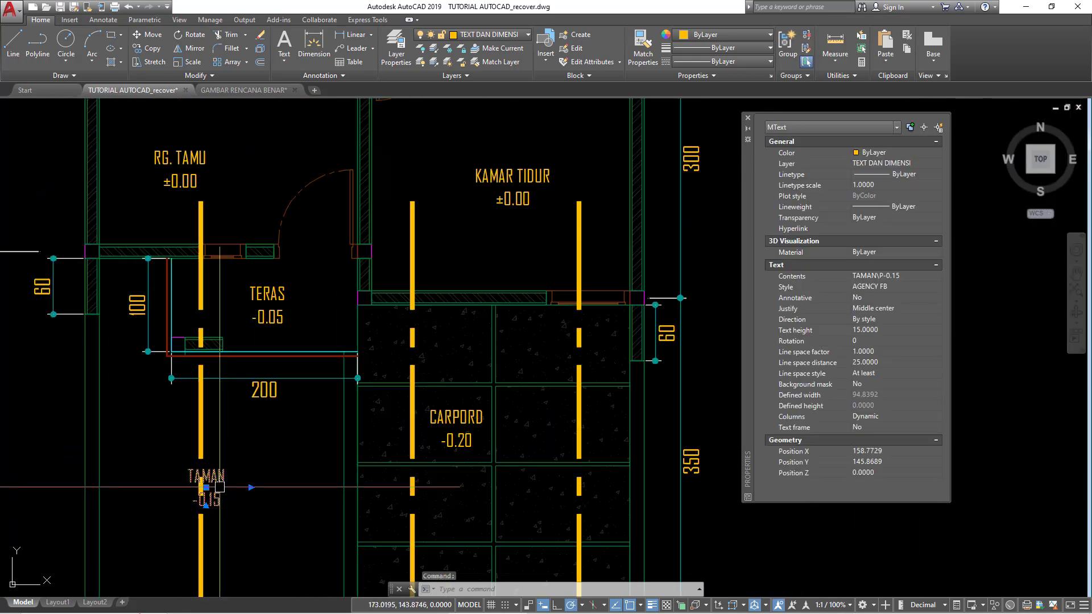
click(200, 508)
text(m)
key(Return)
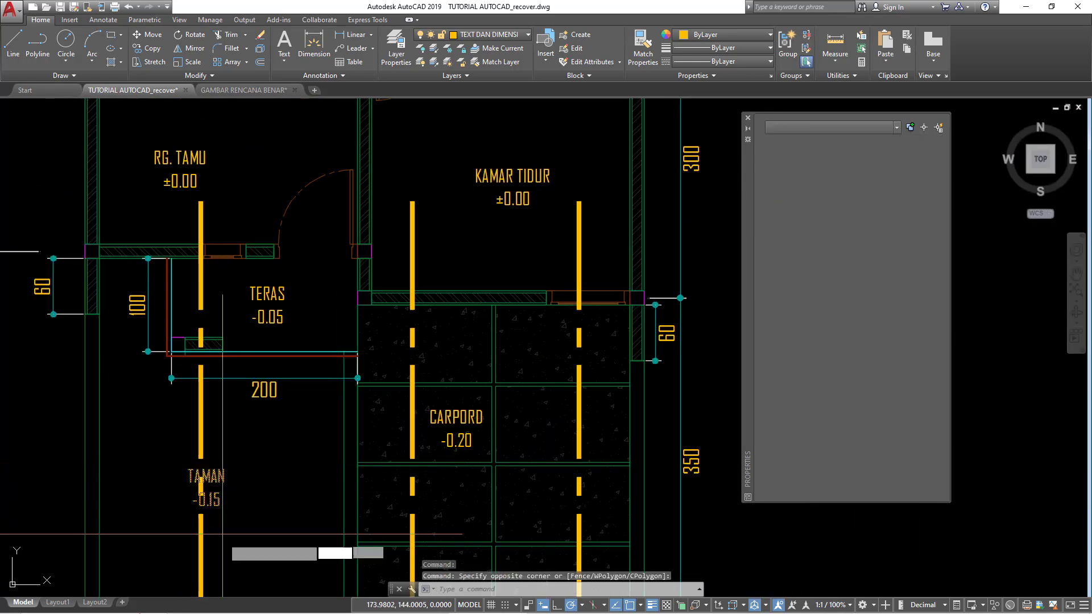
click(244, 517)
click(280, 517)
scroll(314, 512, down, 3)
Pan to the plan's lower edge and window-select the C axis line with its marker.
scroll(315, 512, down, 3)
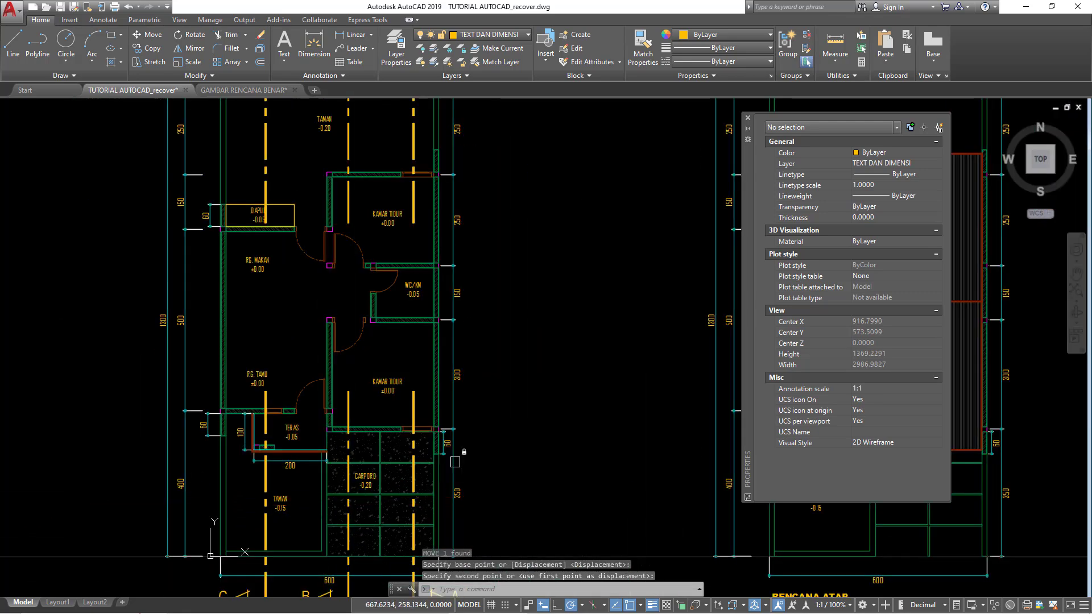
middle_drag(460, 465, 500, 591)
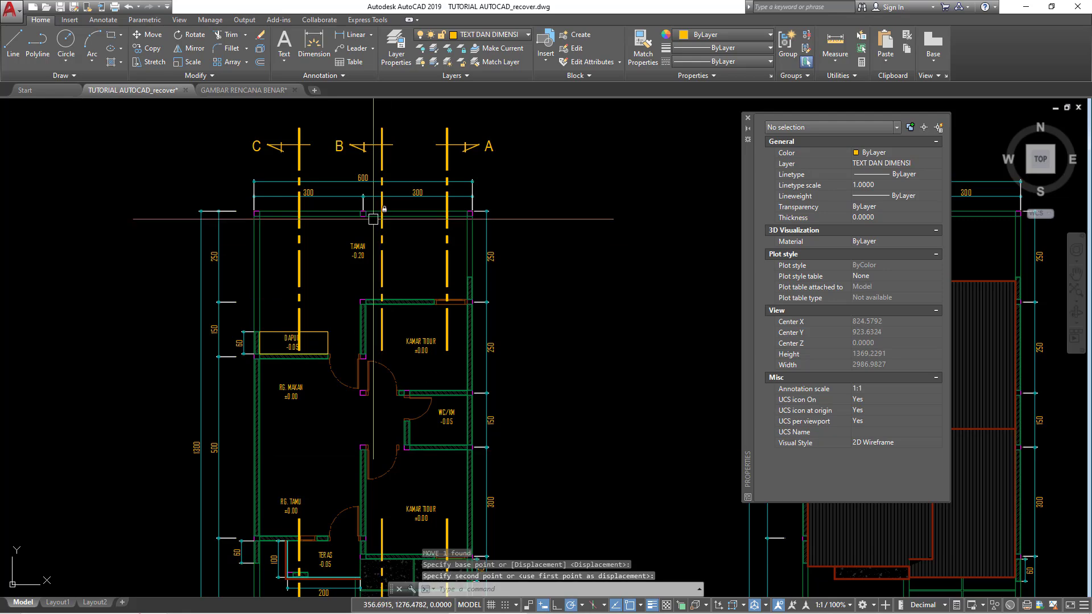
mouse_move(382, 535)
middle_down()
mouse_move(370, 400)
mouse_move(320, 459)
mouse_move(311, 542)
middle_up()
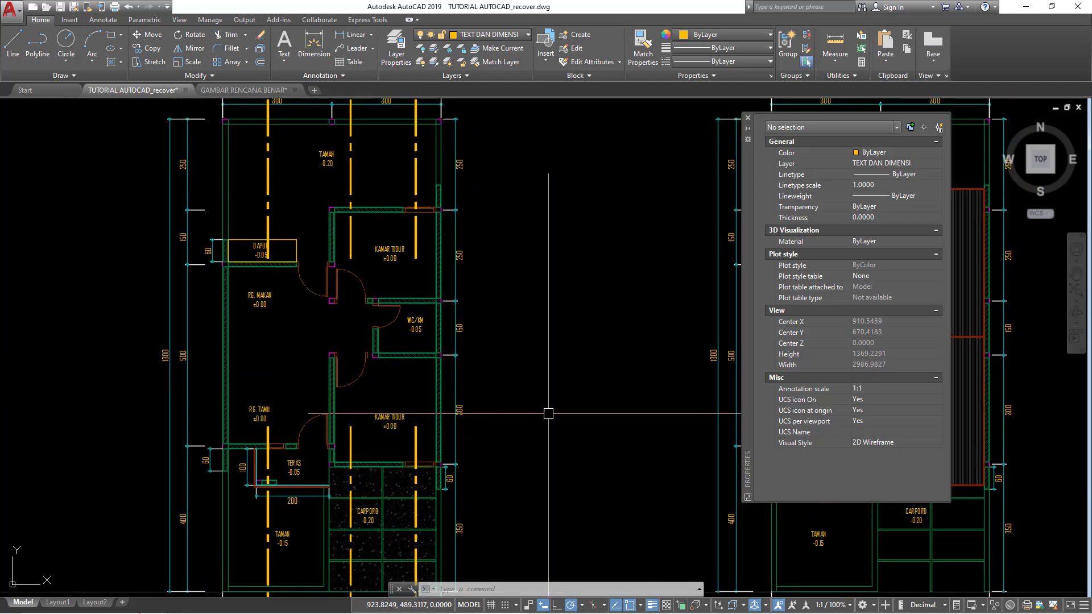
middle_drag(335, 383, 390, 286)
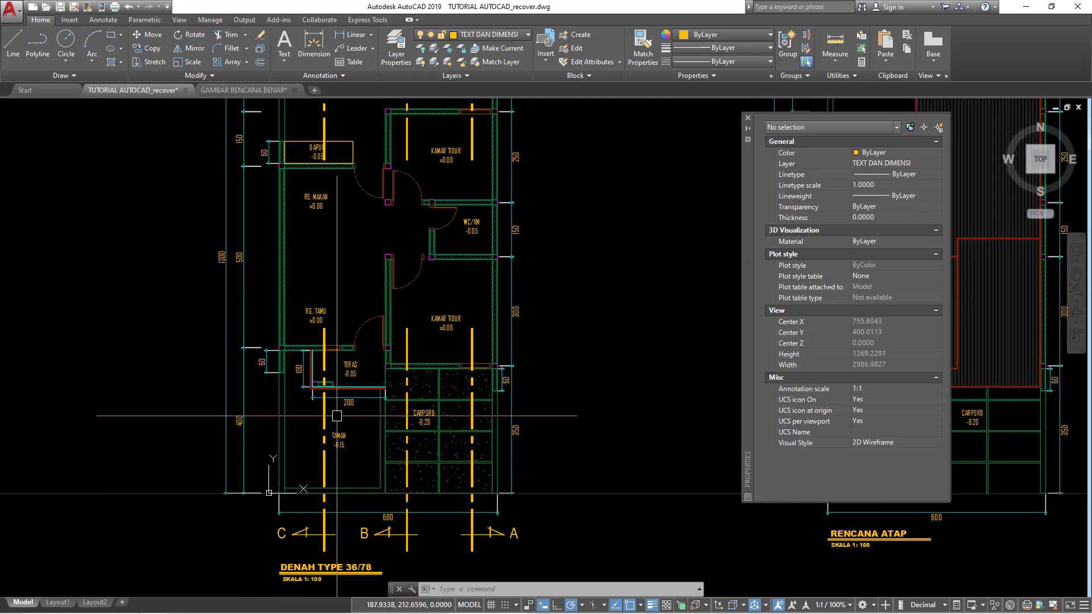
middle_drag(335, 431, 335, 421)
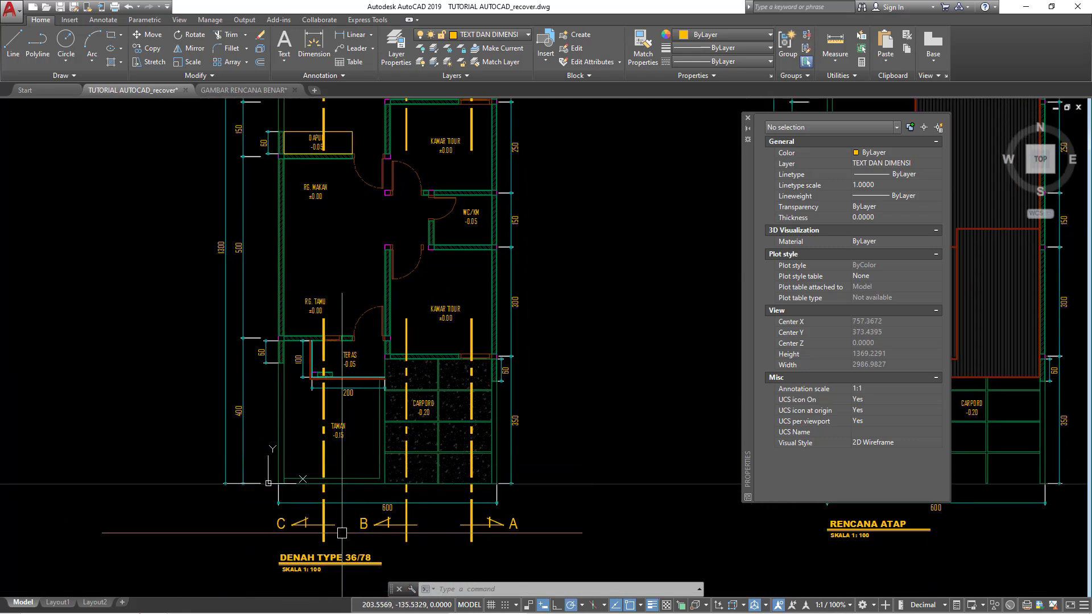
drag(489, 525, 323, 517)
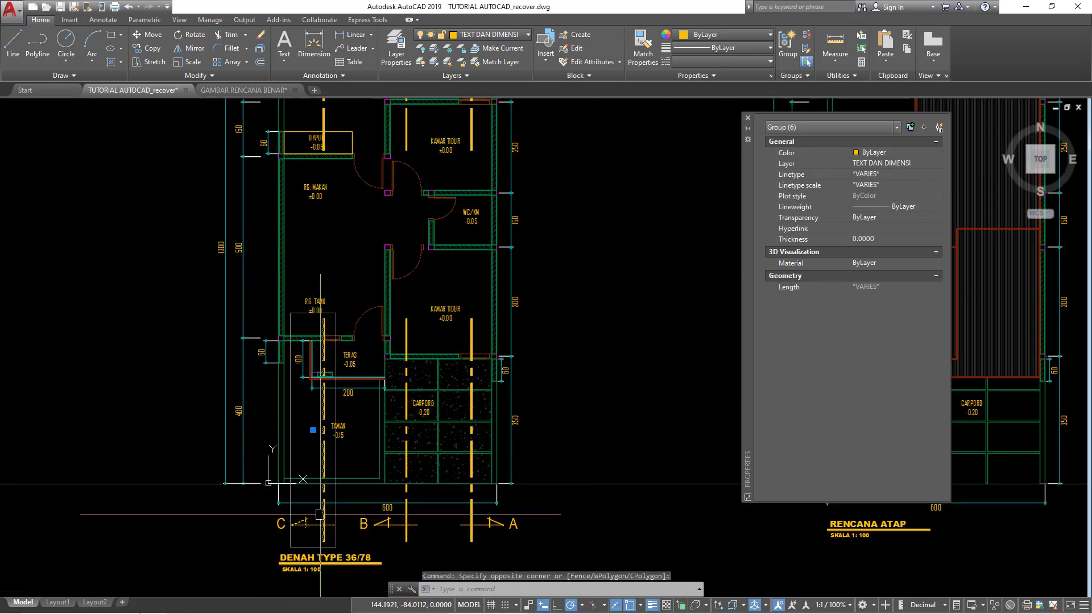
text(CO)
Copy the axis C section line and marker to the left of the plan.
key(Return)
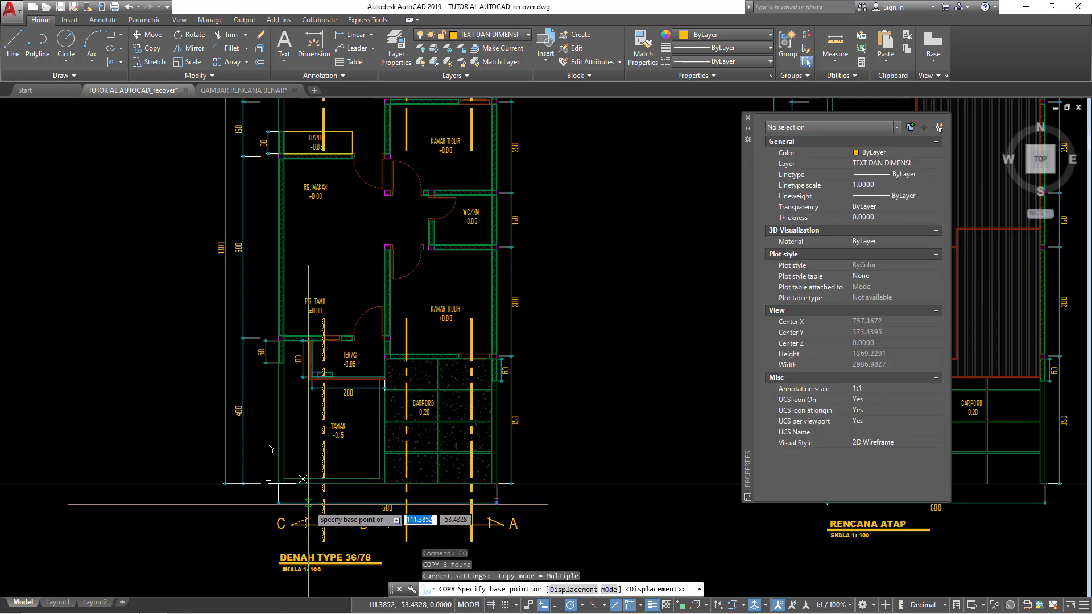
click(308, 503)
scroll(433, 489, down, 2)
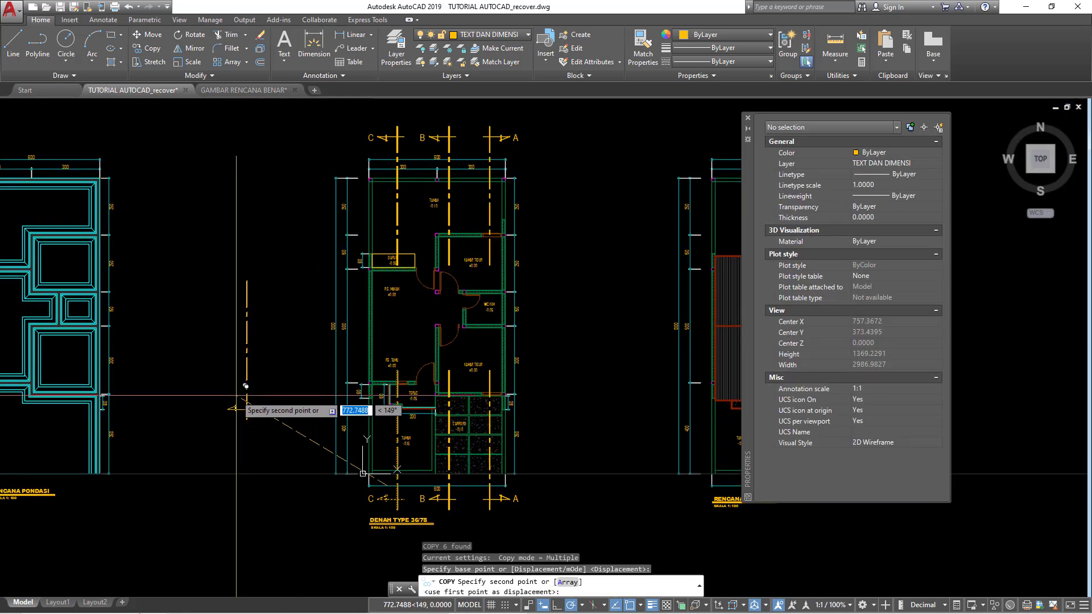
click(233, 395)
key(Escape)
Rotate the copied section line and marker so they lie horizontal.
click(242, 341)
click(254, 384)
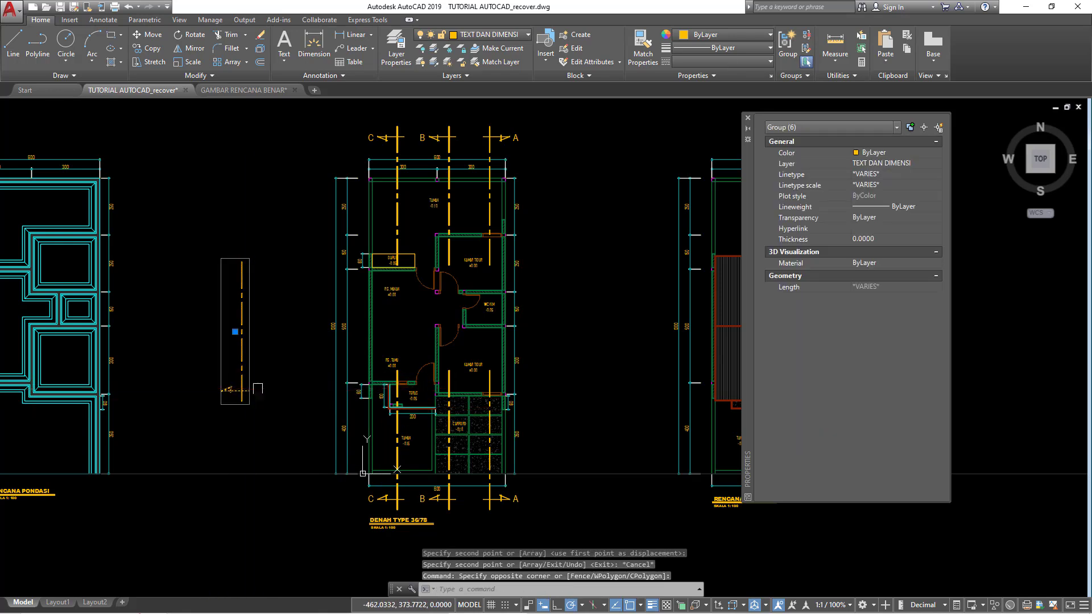
text(RO)
key(Return)
click(242, 331)
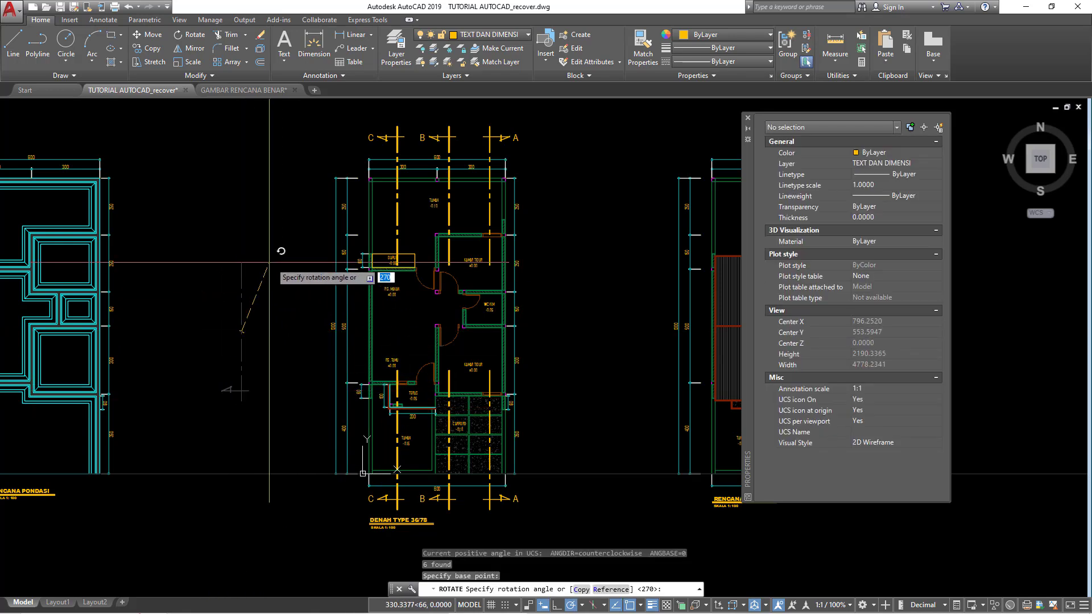
click(241, 249)
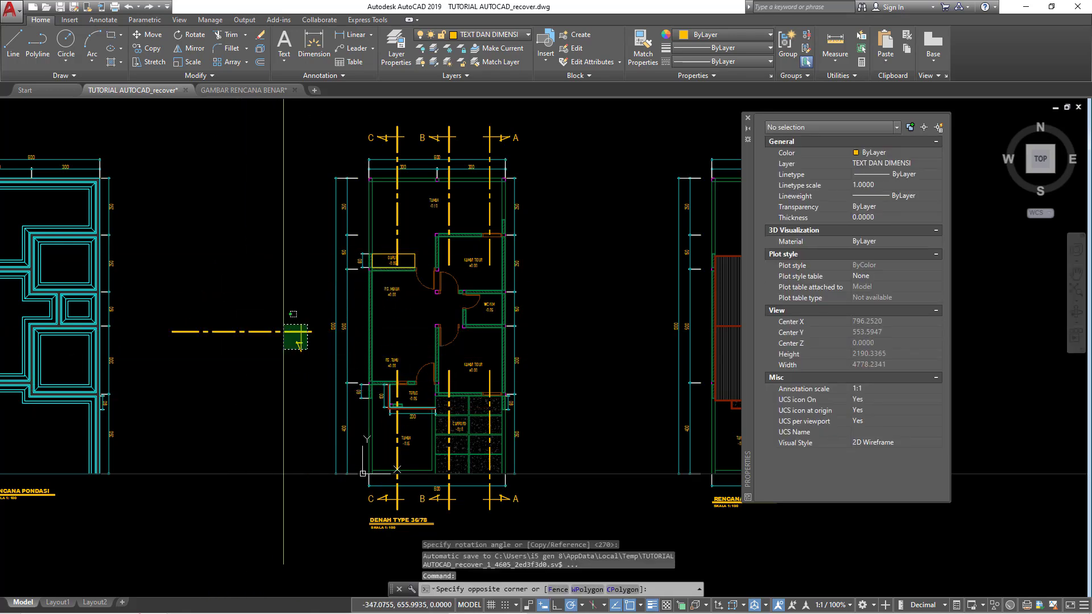
Move the horizontal section line and marker onto the plan across the rooms.
drag(165, 307, 268, 371)
middle_drag(268, 371, 215, 374)
key(Return)
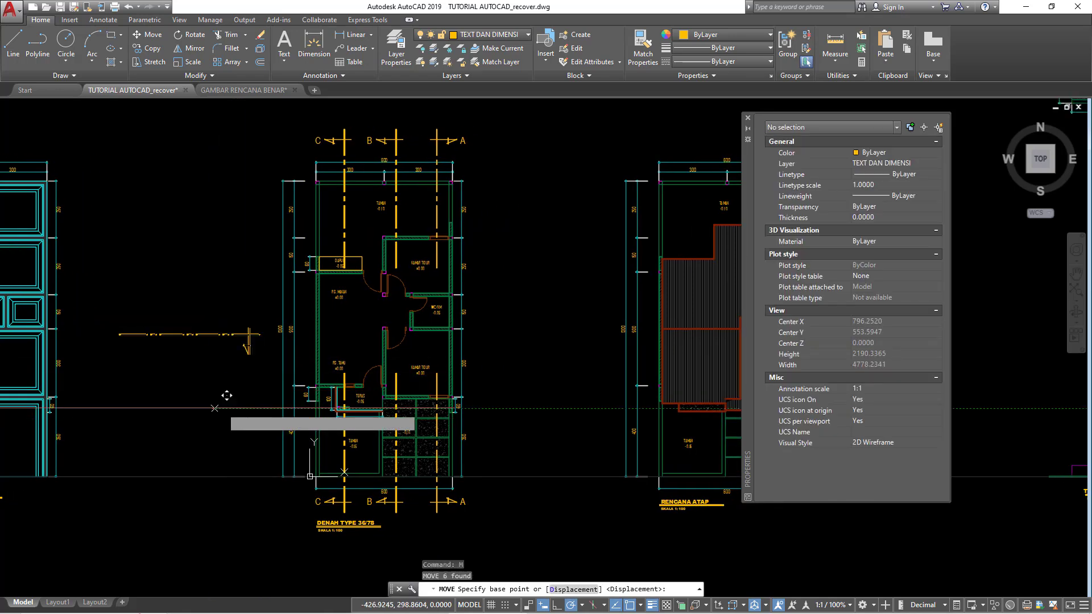
click(211, 408)
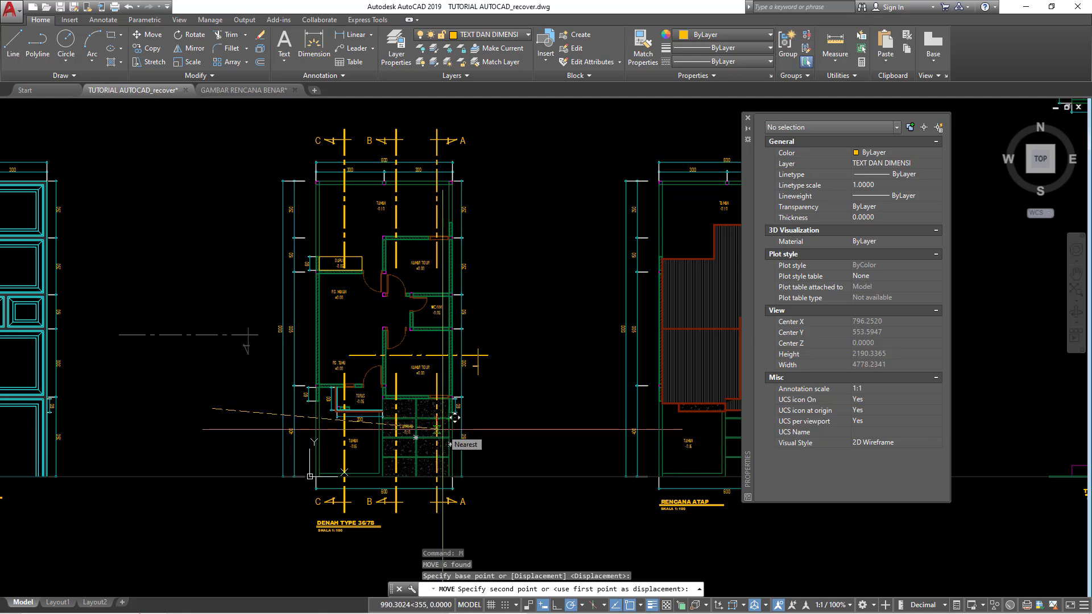
click(454, 417)
scroll(454, 418, up, 3)
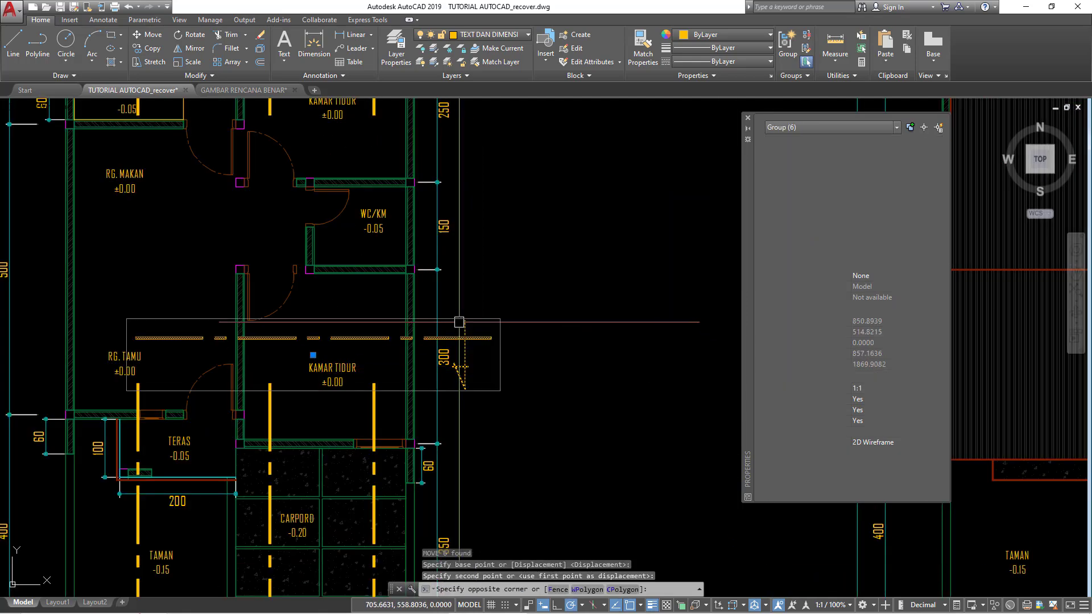
drag(120, 310, 510, 415)
text(m)
key(Return)
Set the section line's final position across the rooms and ungroup it.
click(551, 437)
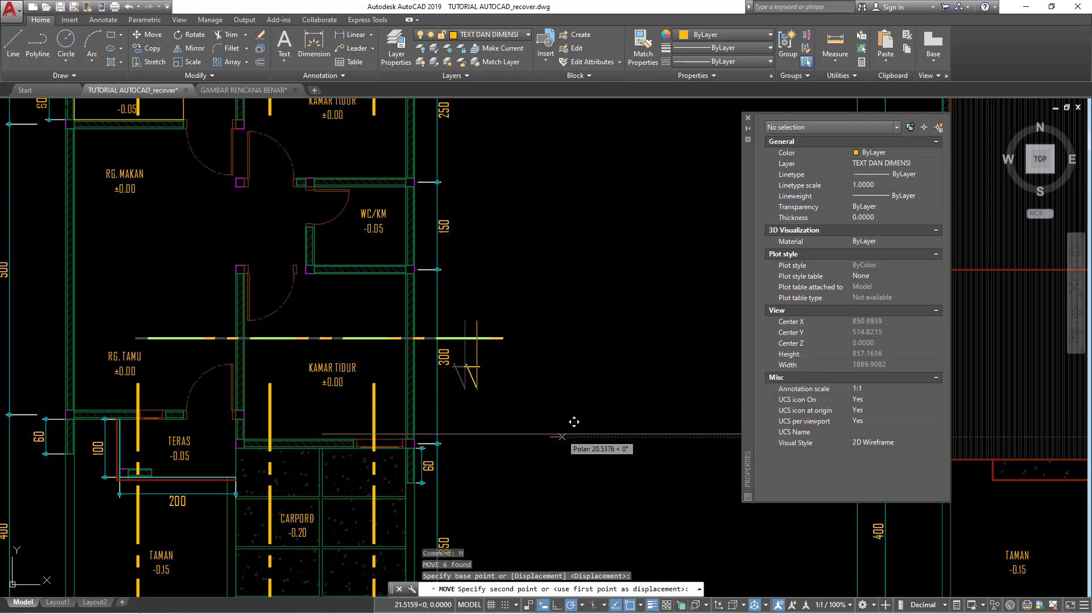
click(566, 437)
middle_drag(301, 350, 587, 291)
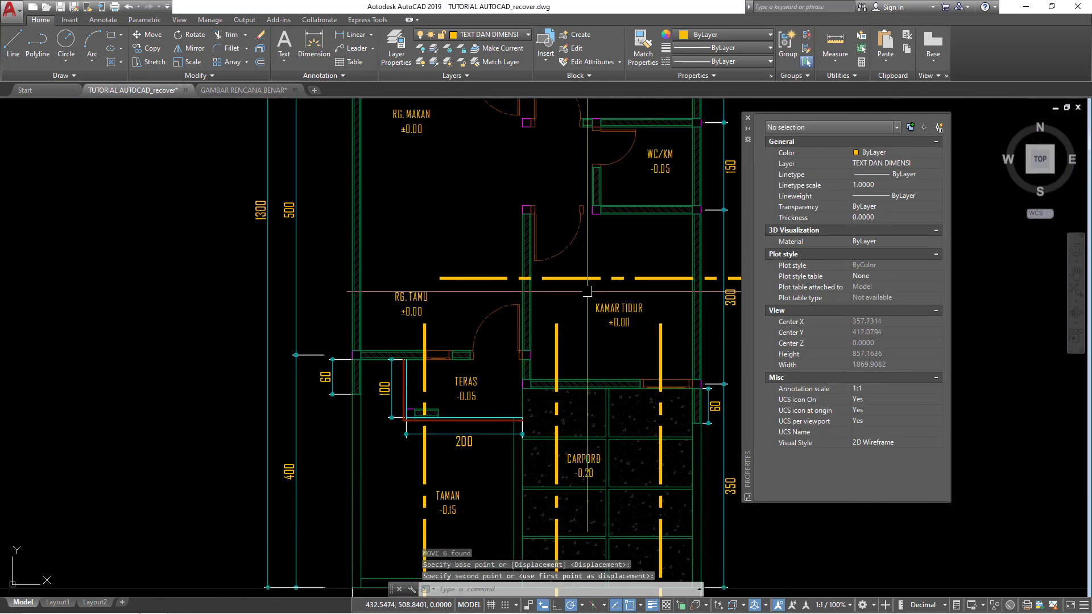
click(475, 278)
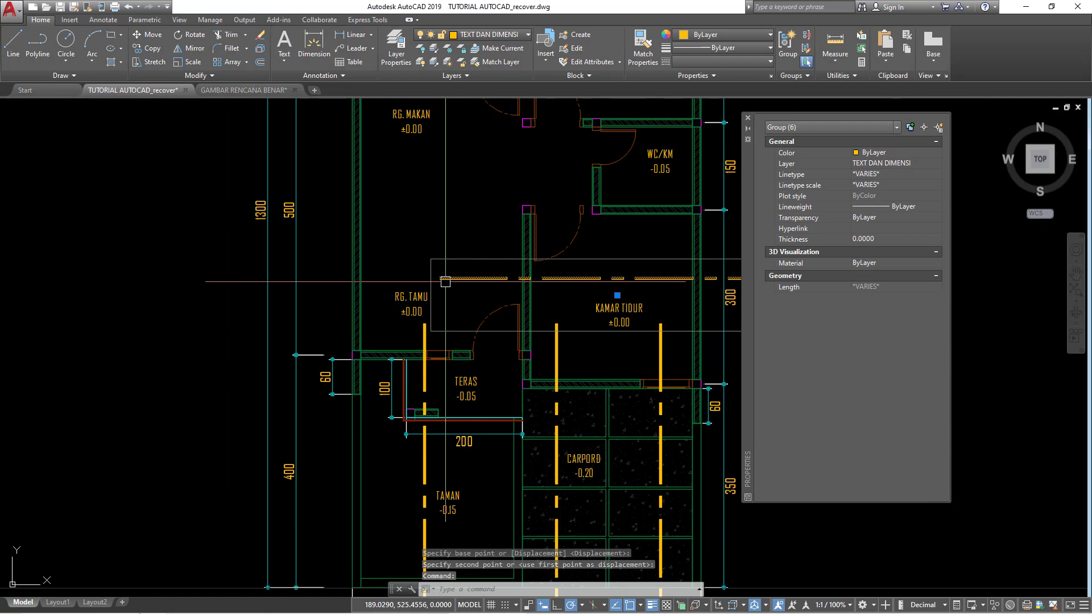
text(UNF)
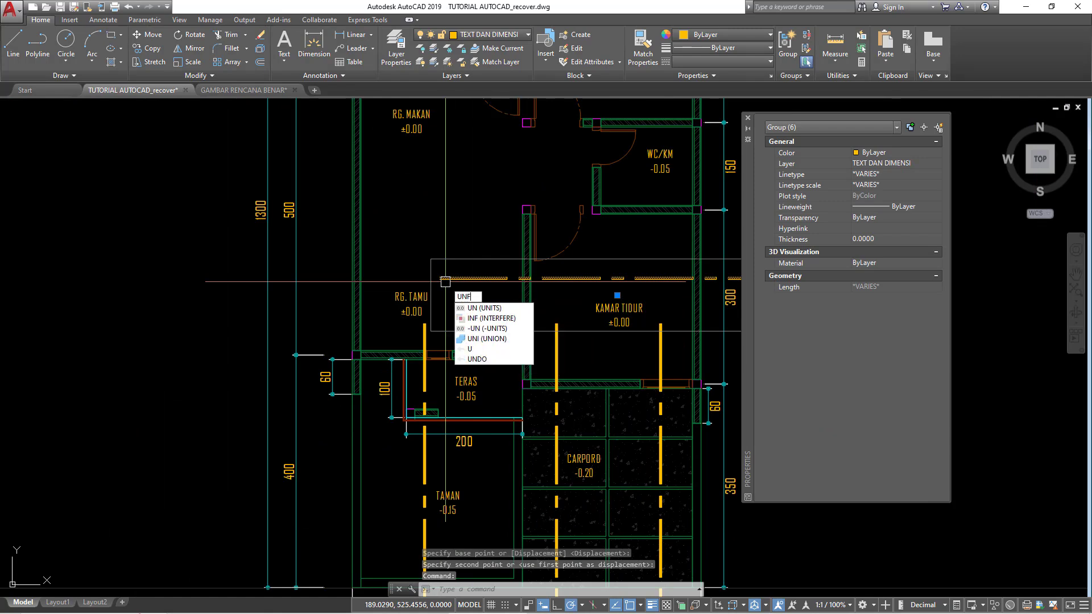
key(BackSpace)
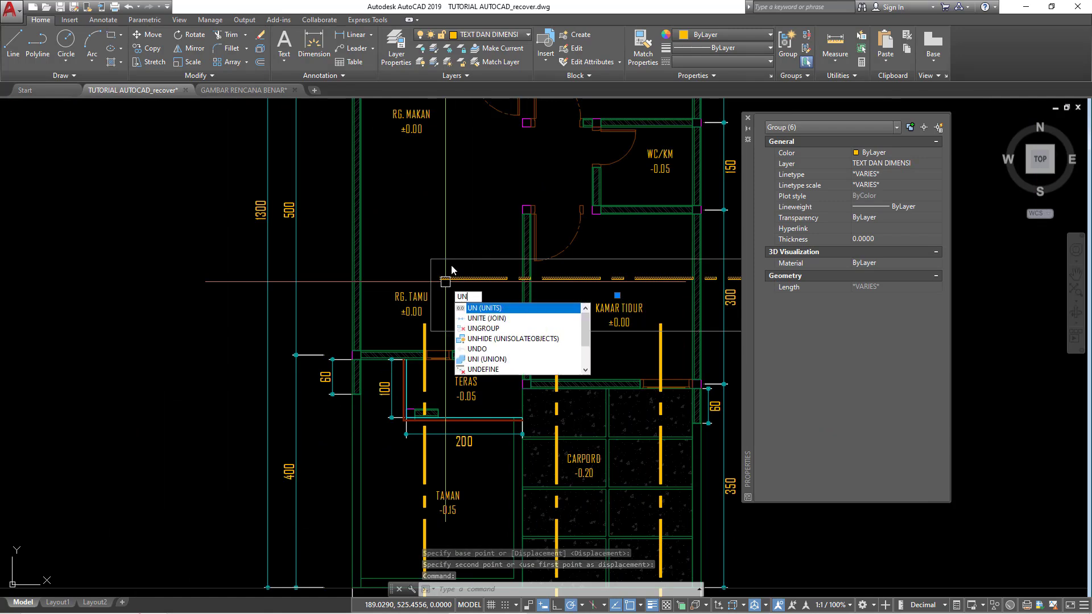
key(Down)
key(Down)
key(Return)
Grip-stretch the dashed cut line to span the plan's full width, about 895 units.
click(444, 279)
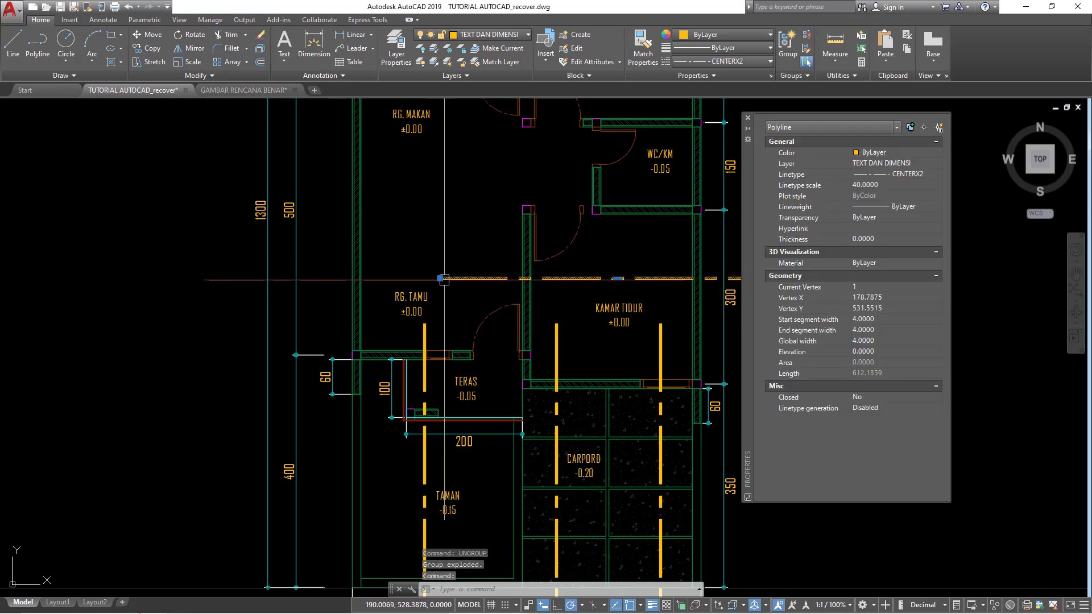
click(441, 278)
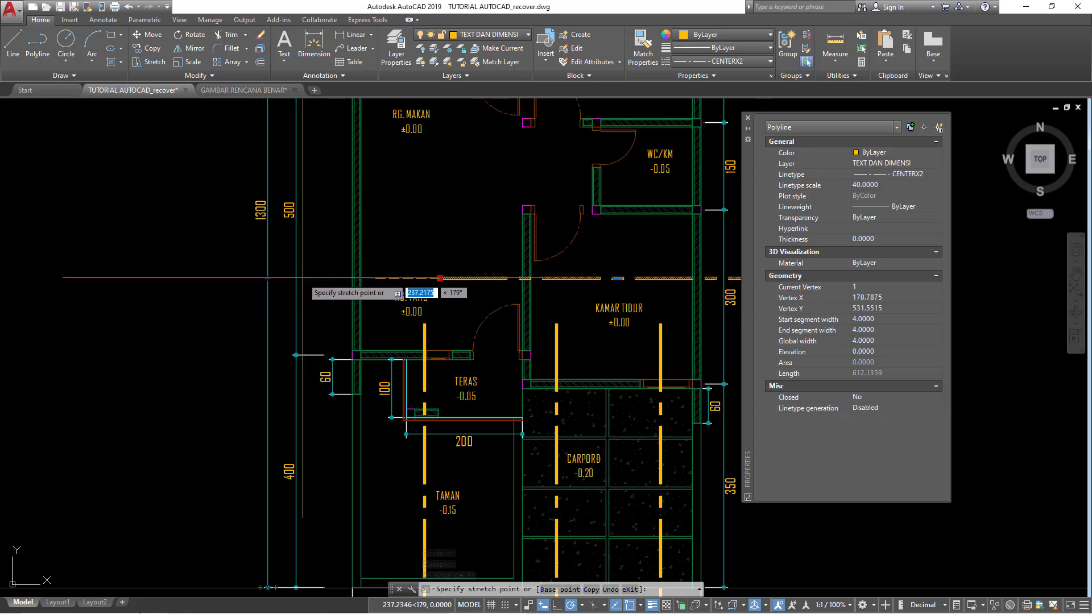
key(Escape)
scroll(341, 284, down, 3)
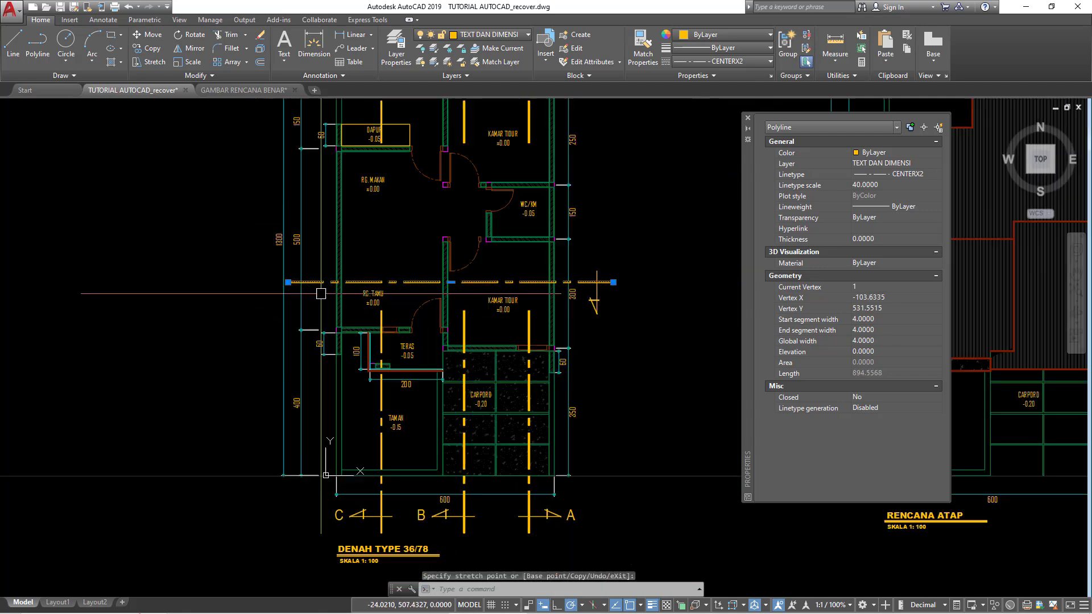
scroll(398, 290, down, 3)
key(Escape)
scroll(437, 295, up, 4)
Try mirroring the right-end section marker, cancelling without making a copy.
drag(437, 294, 430, 287)
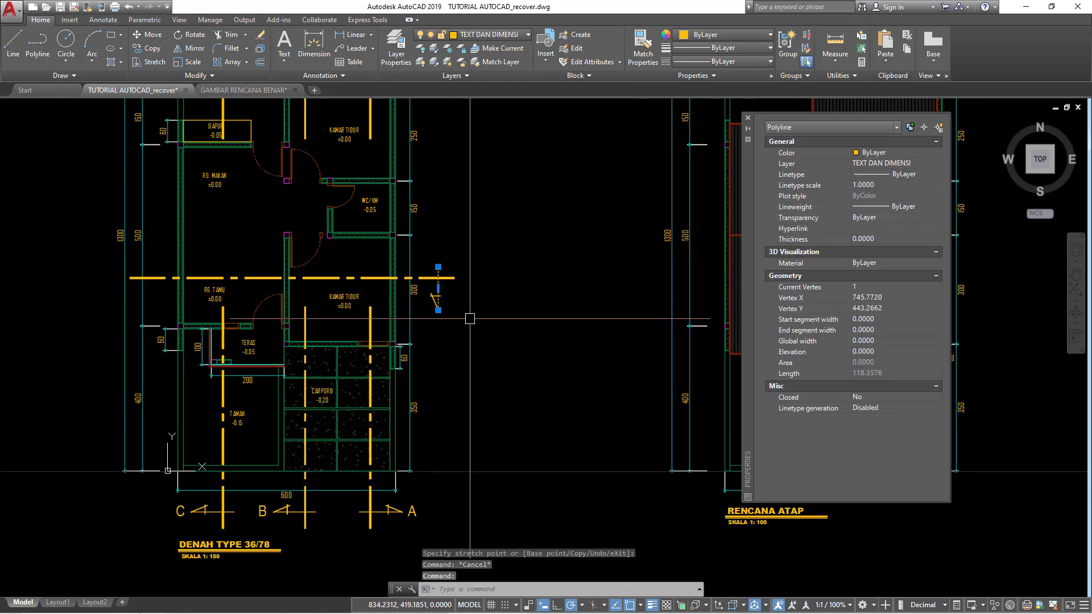
scroll(449, 318, up, 2)
scroll(450, 319, down, 2)
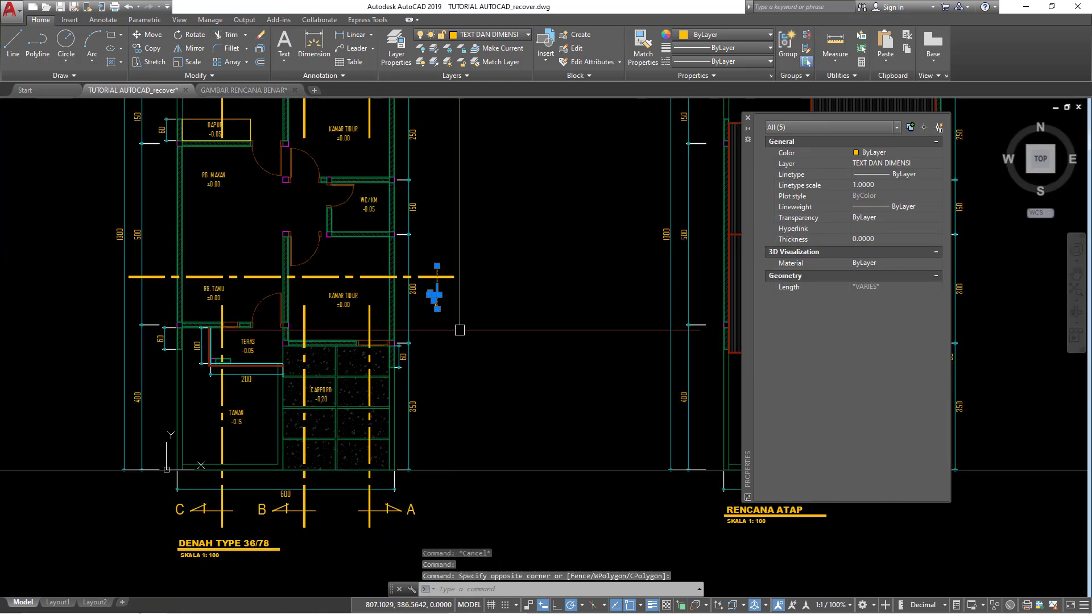
text(Mi)
key(Return)
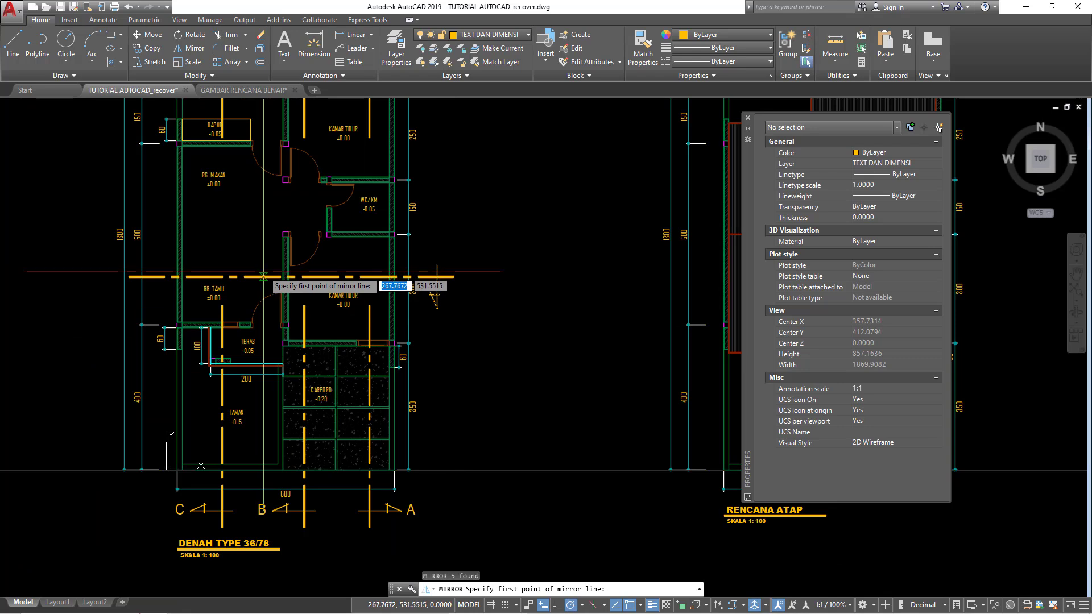
click(264, 295)
click(263, 247)
key(Escape)
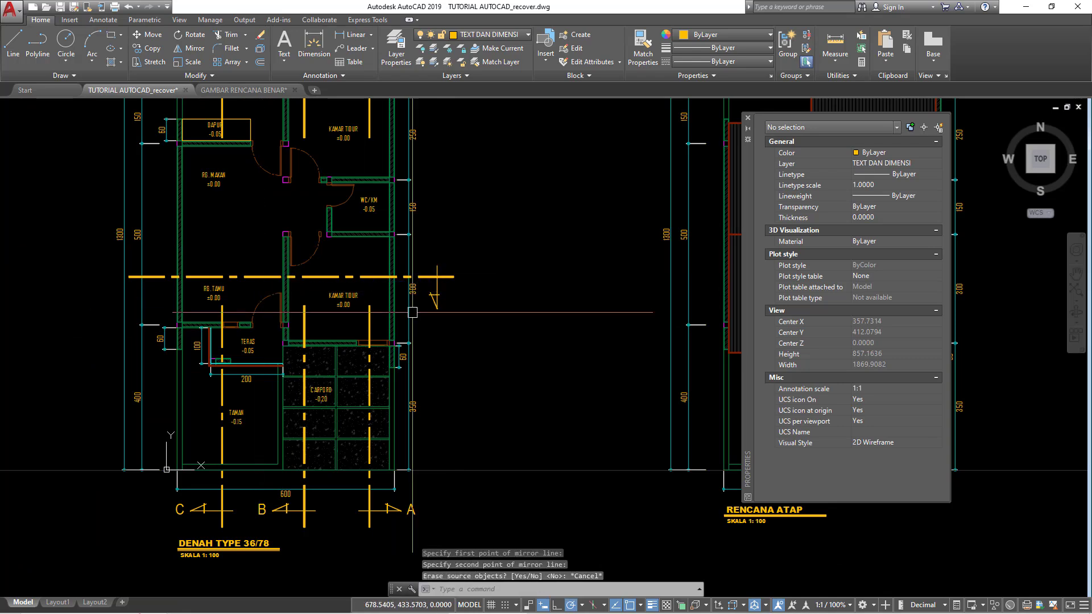
Mirror the section marker about a vertical axis, keeping the original.
click(424, 256)
click(465, 337)
text(MI)
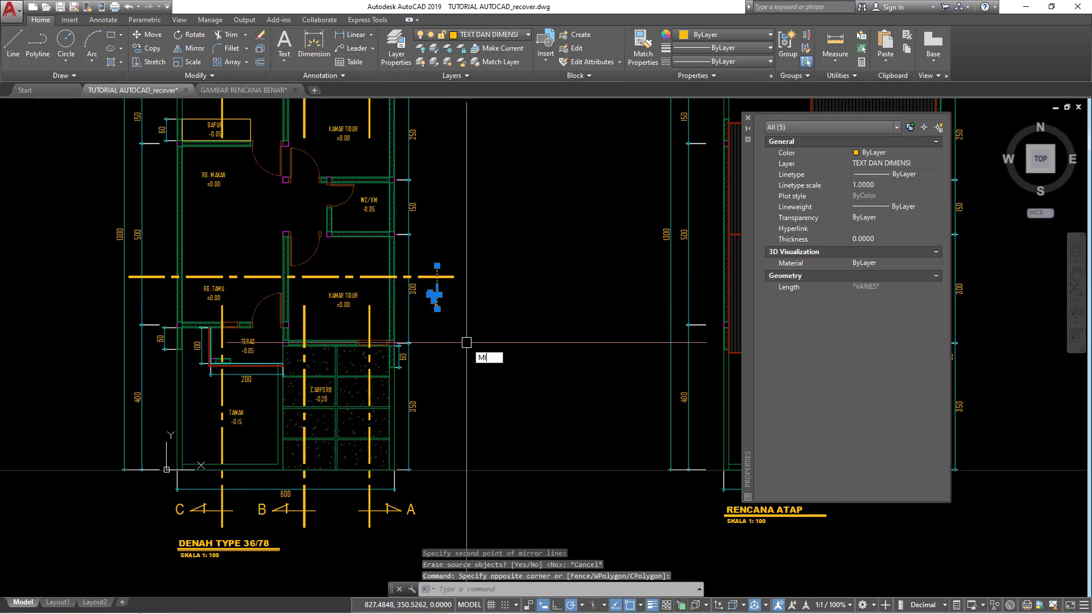
key(Return)
click(260, 258)
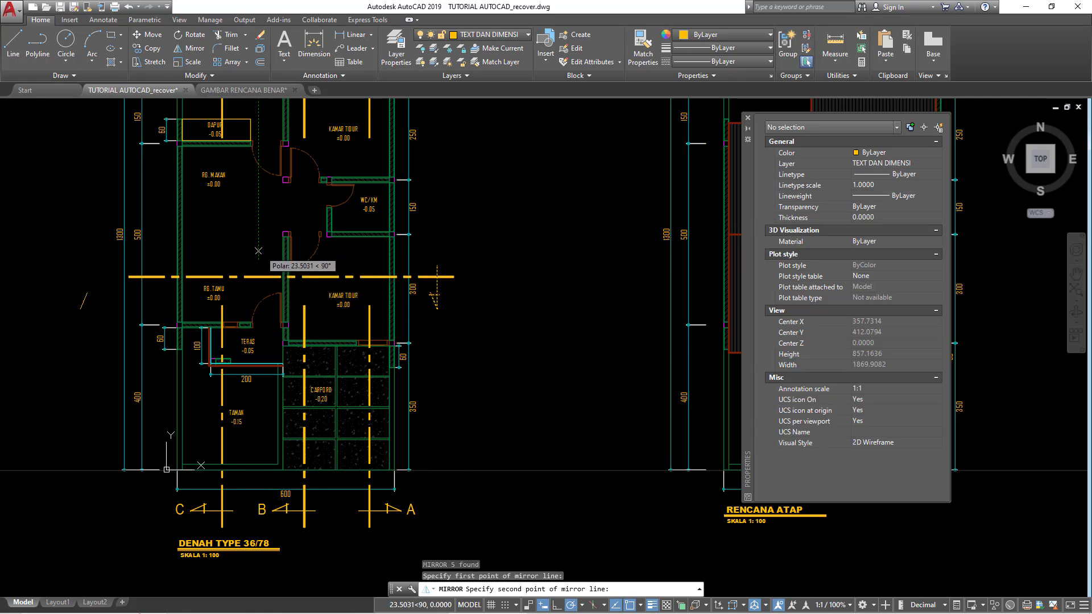
click(258, 251)
key(Return)
scroll(89, 313, up, 2)
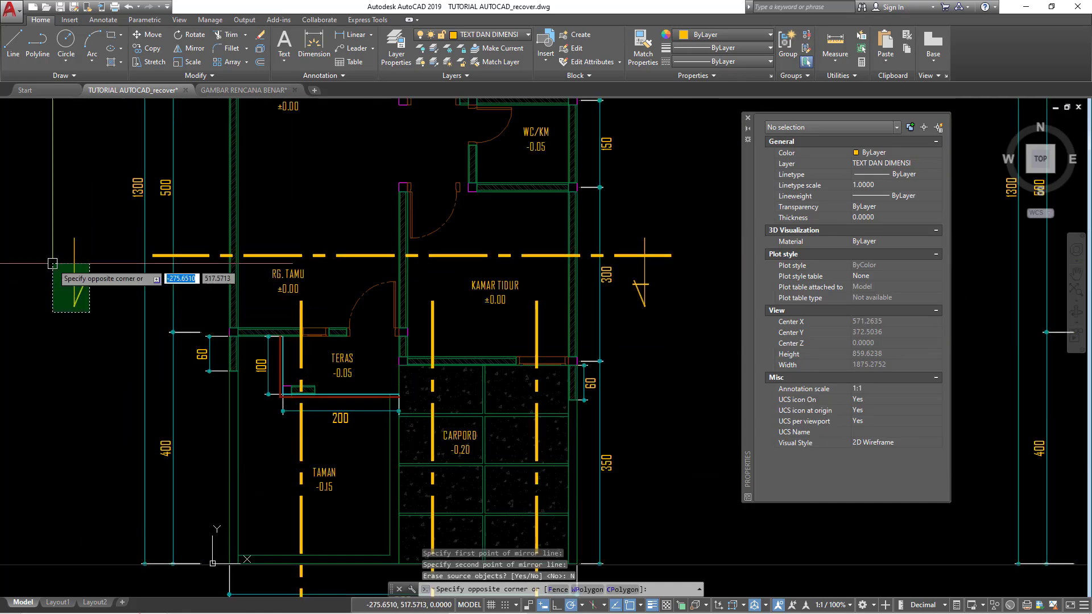
Move the mirrored marker to the left end of the horizontal cut line.
drag(89, 312, 70, 254)
text(m)
key(Return)
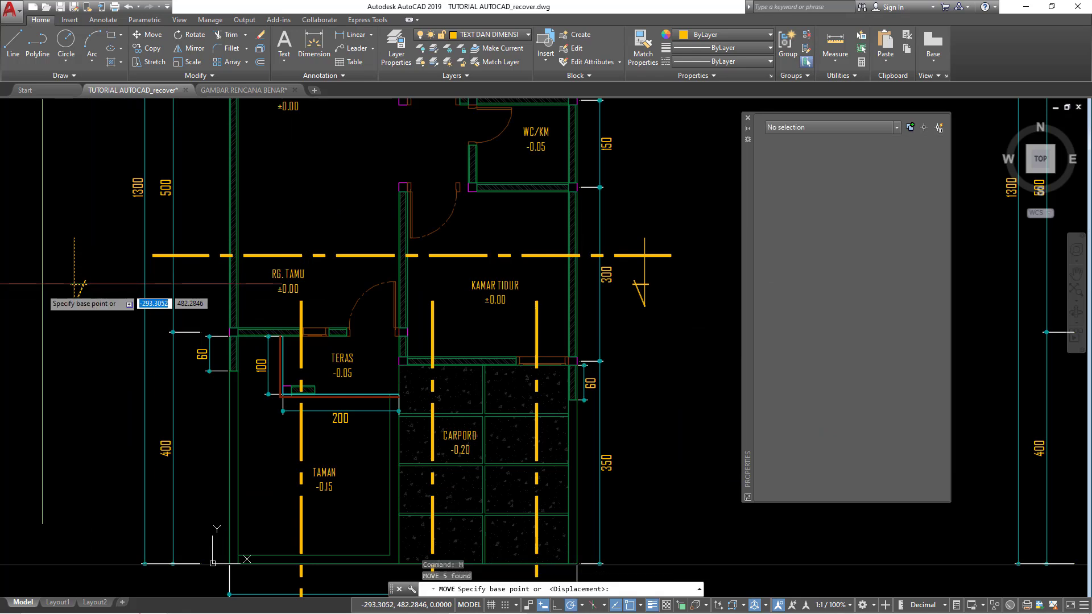
click(74, 284)
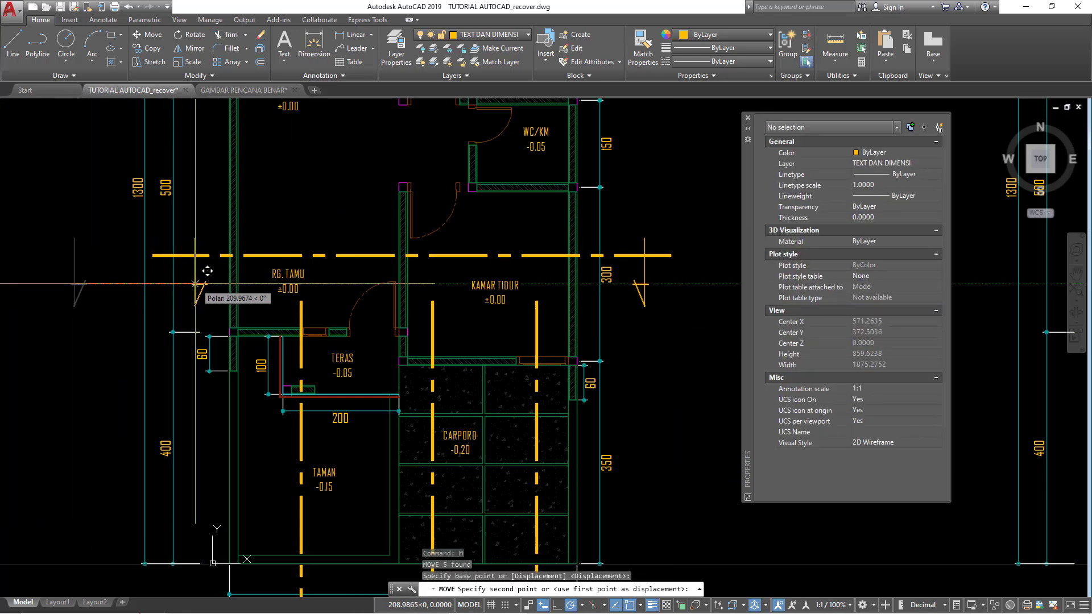
click(188, 284)
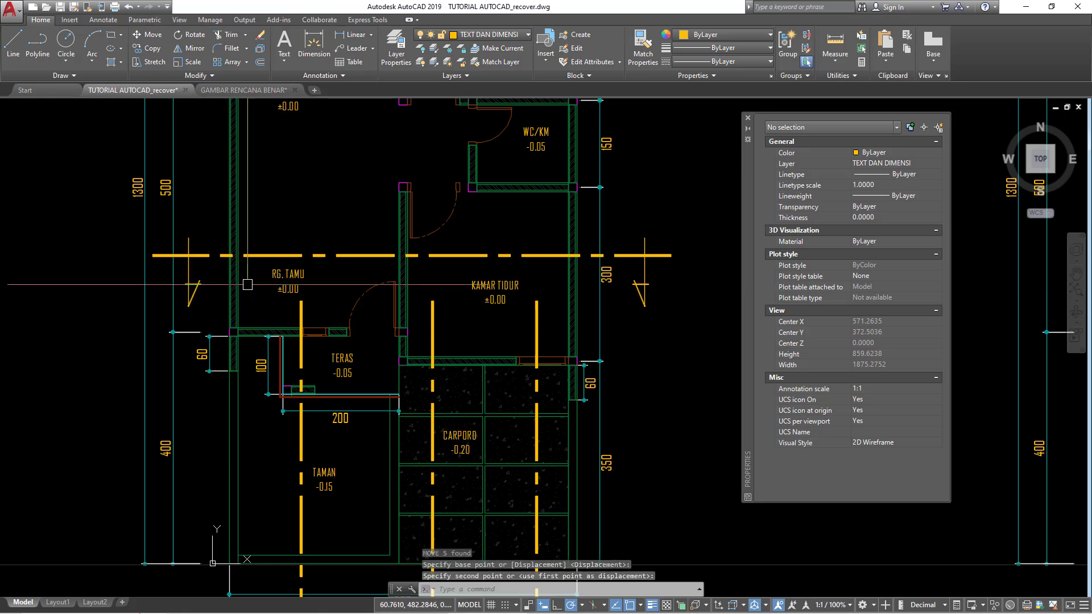
scroll(220, 254, down, 2)
scroll(220, 254, down, 1)
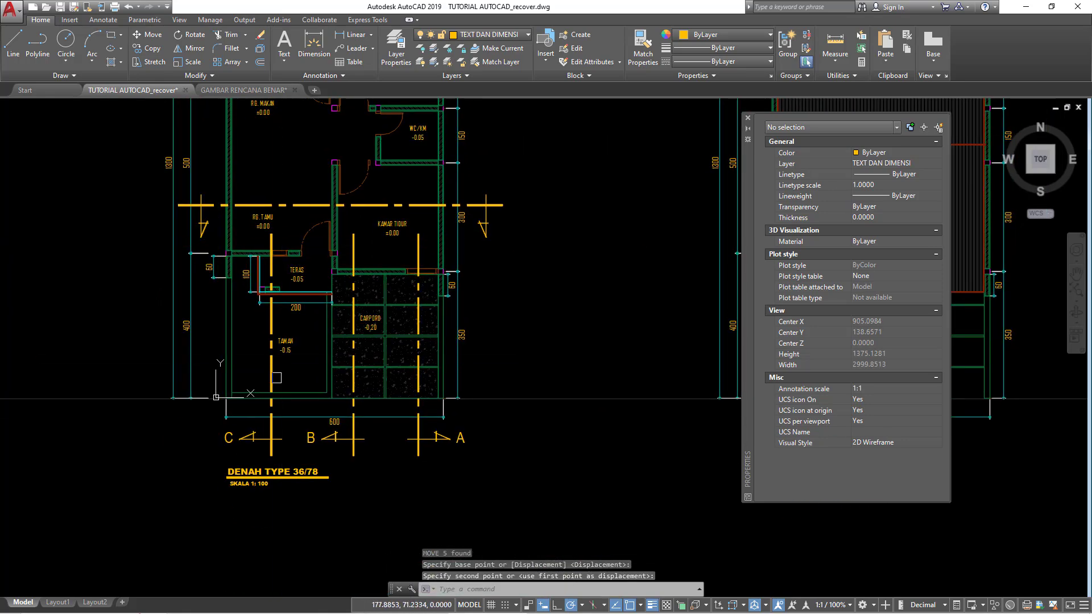
Copy the A section label to the horizontal line's right-end arrow.
click(466, 443)
text(V)
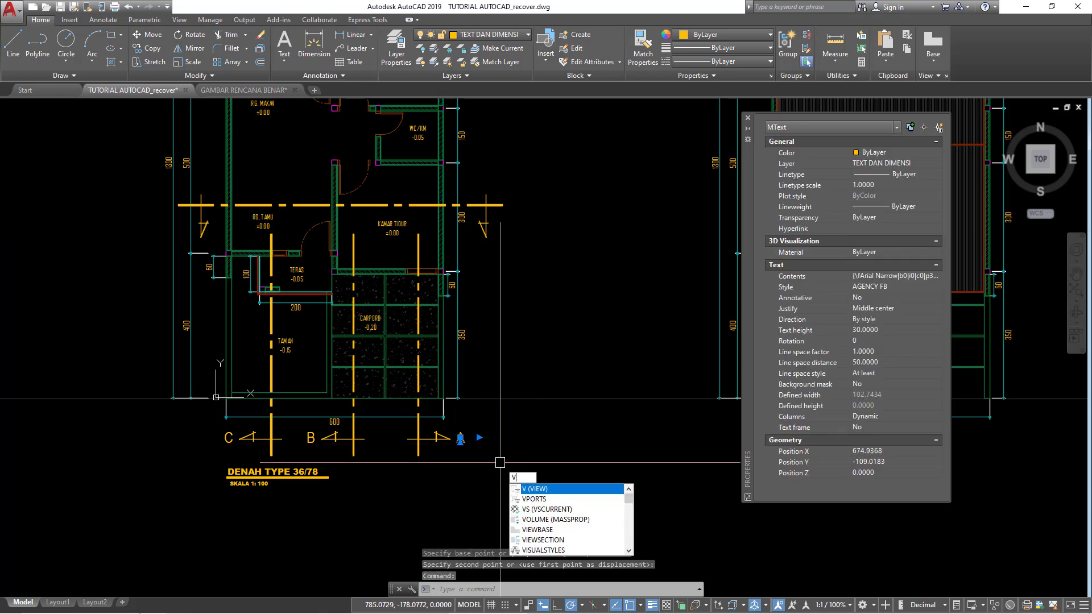
key(Escape)
text(C)
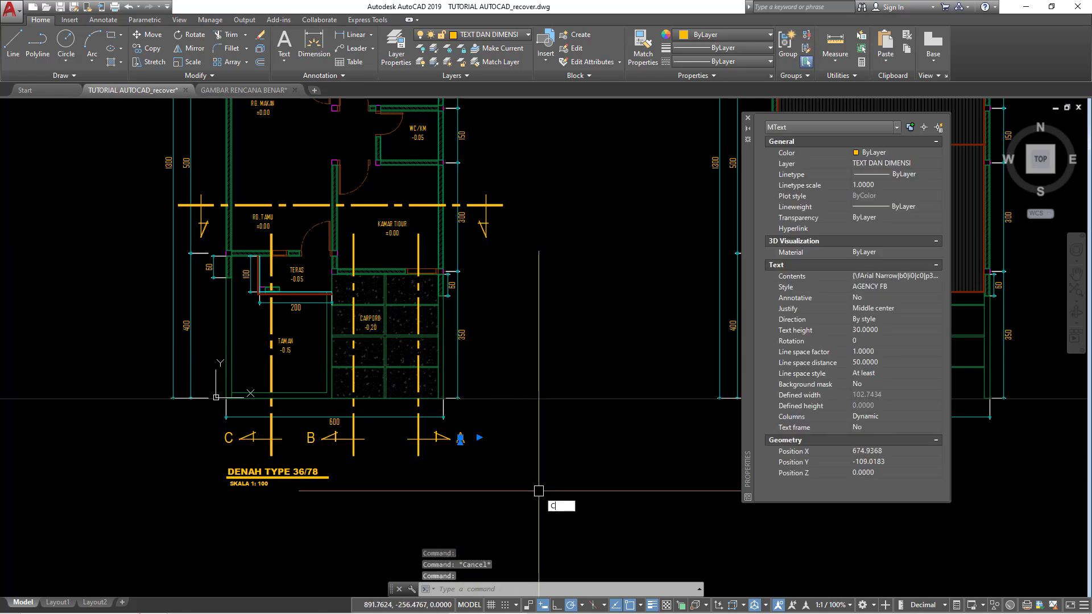
text(O)
key(Return)
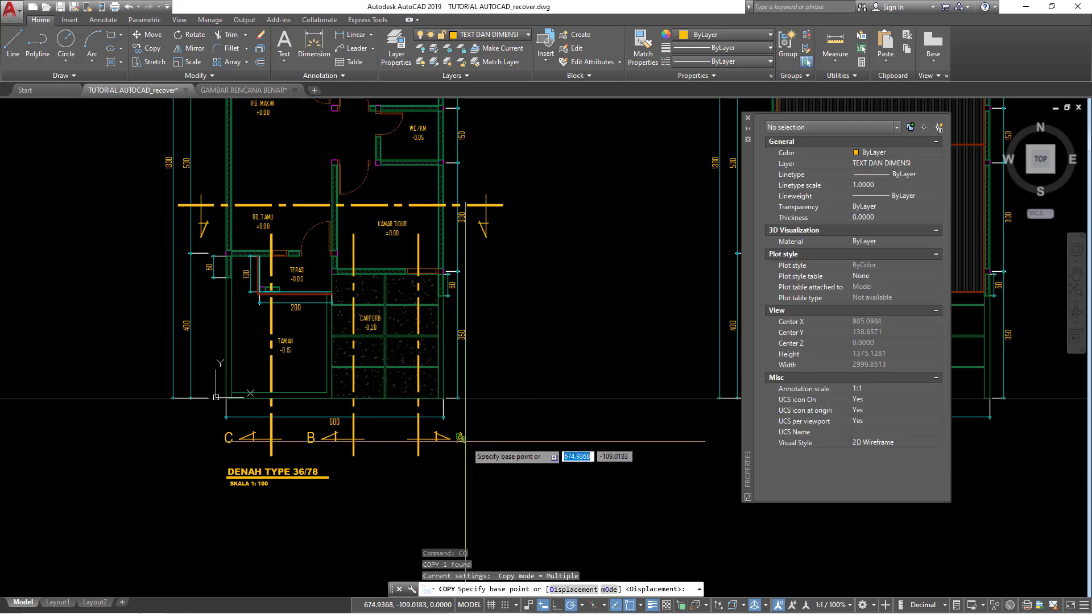
click(460, 438)
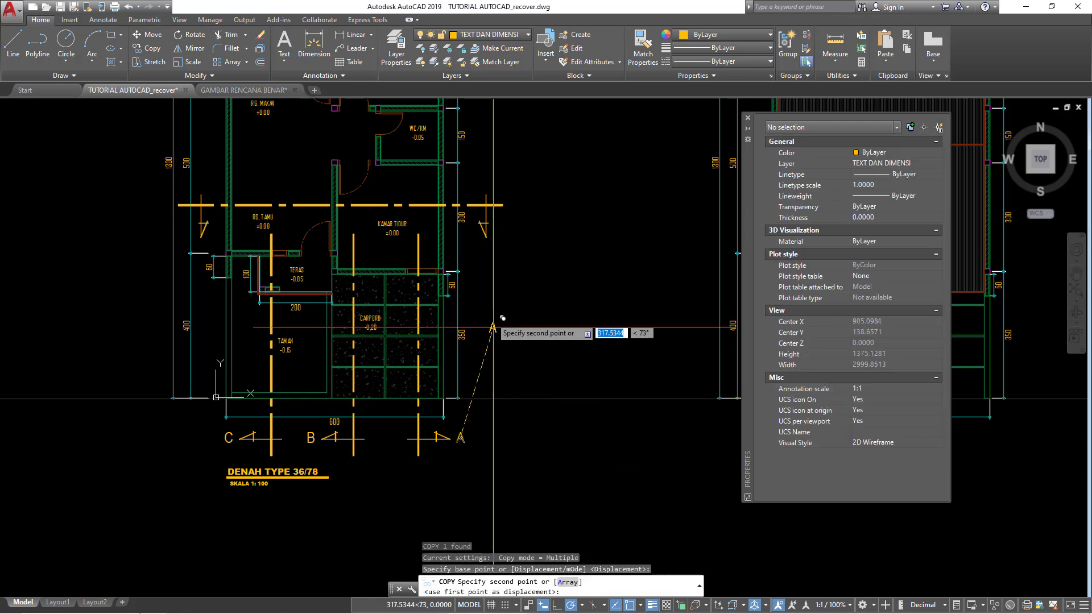
click(489, 248)
key(Escape)
Edit the copied label's text to read D.
double_click(491, 246)
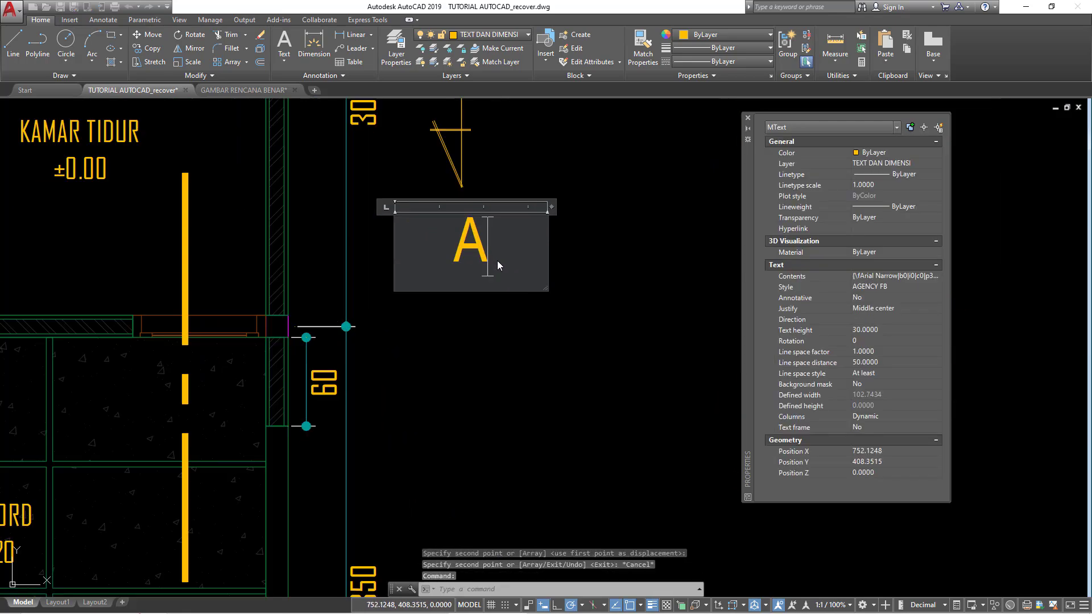
text(d)
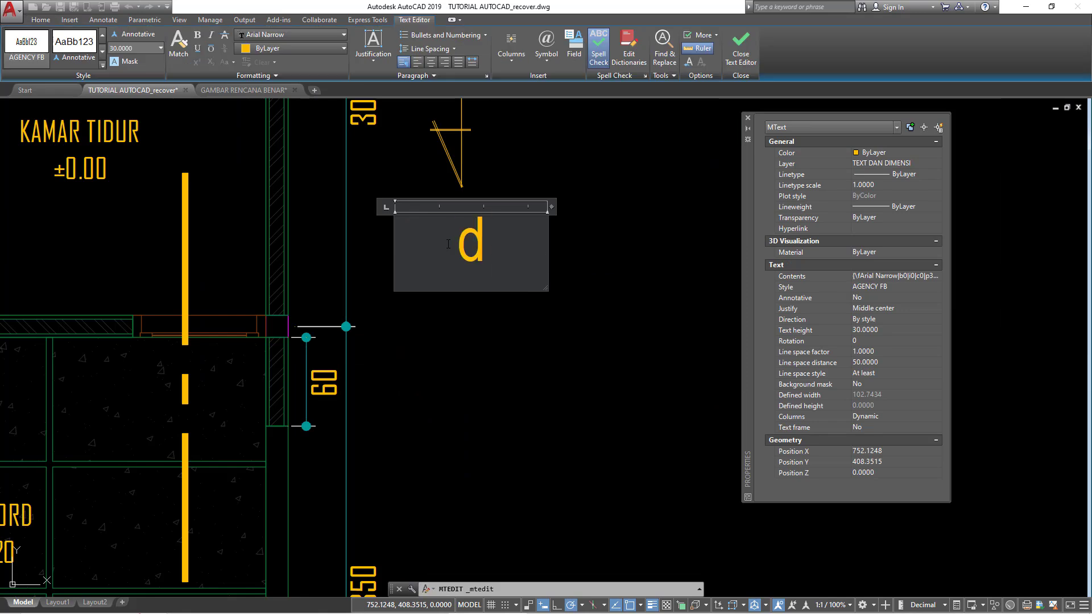
key(ctrl+Return)
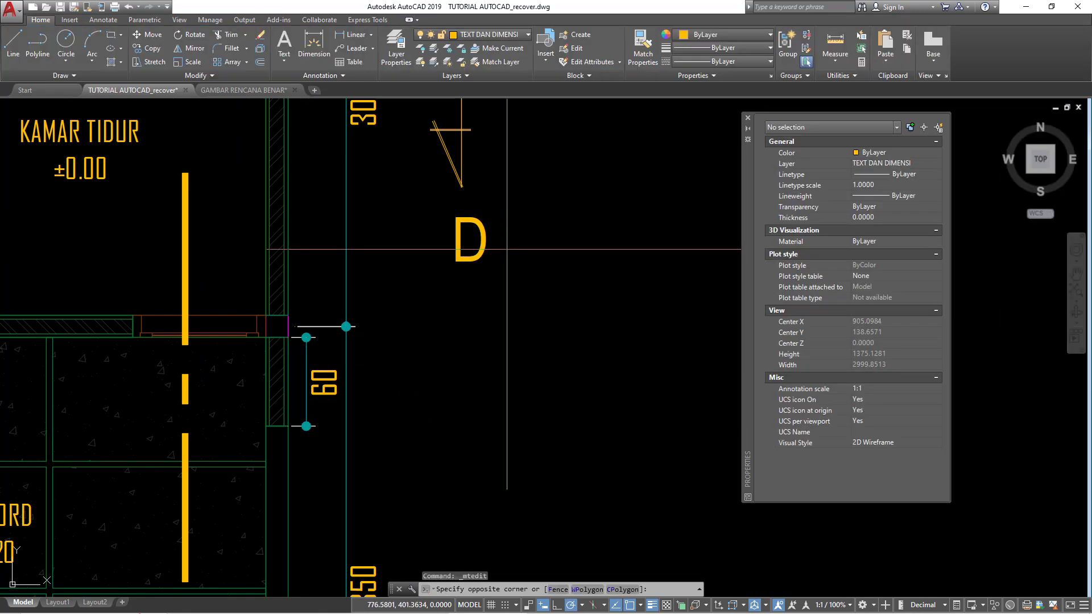
click(464, 236)
Copy the D label to the left end of the horizontal section line.
click(148, 54)
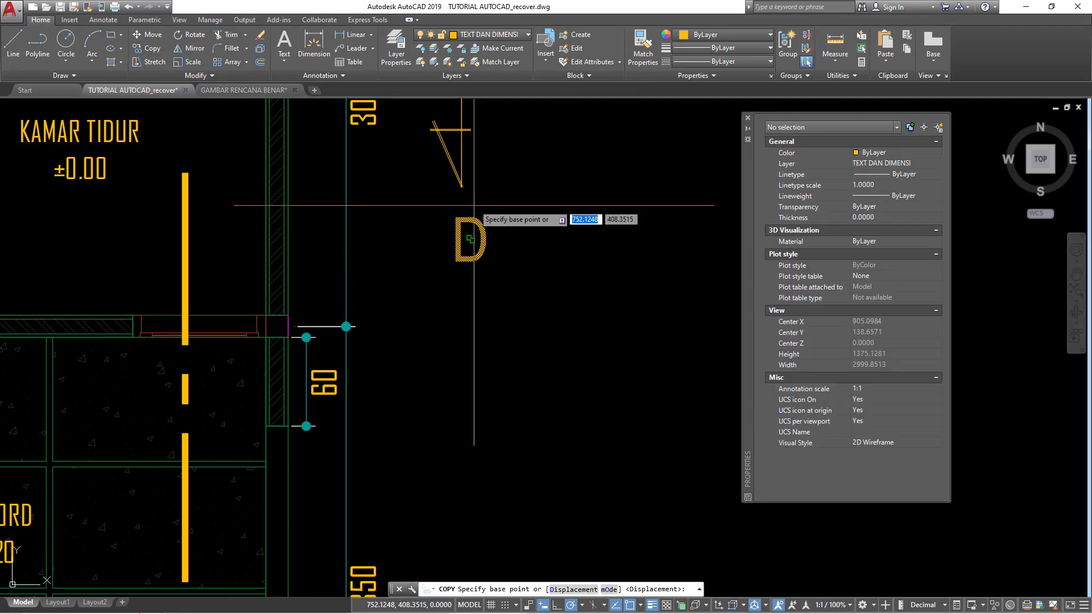
click(470, 239)
scroll(483, 193, down, 5)
scroll(361, 188, up, 3)
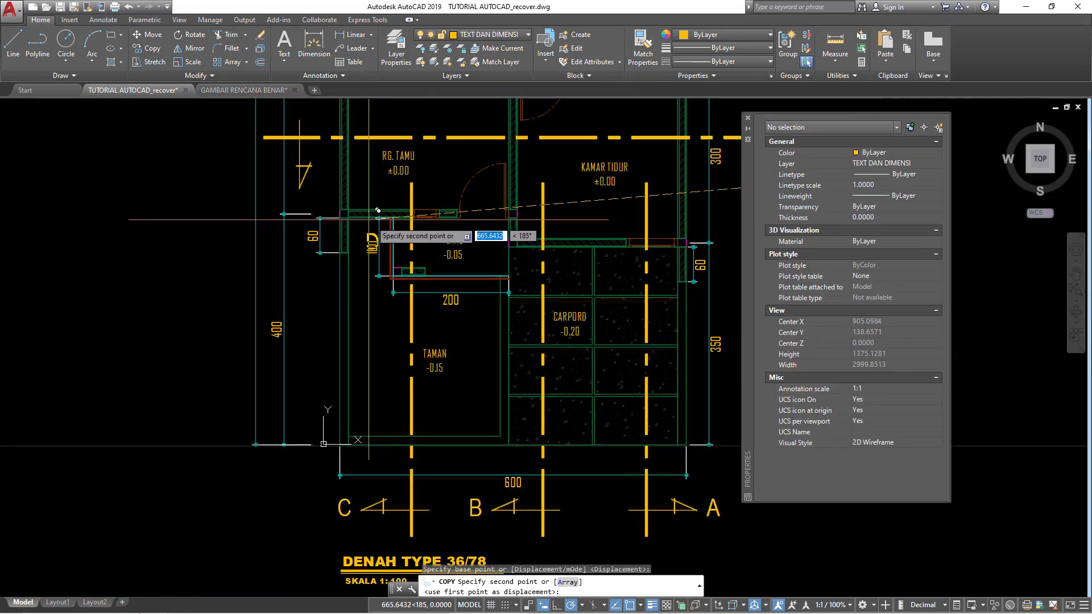
scroll(319, 185, up, 3)
click(285, 180)
scroll(285, 181, down, 3)
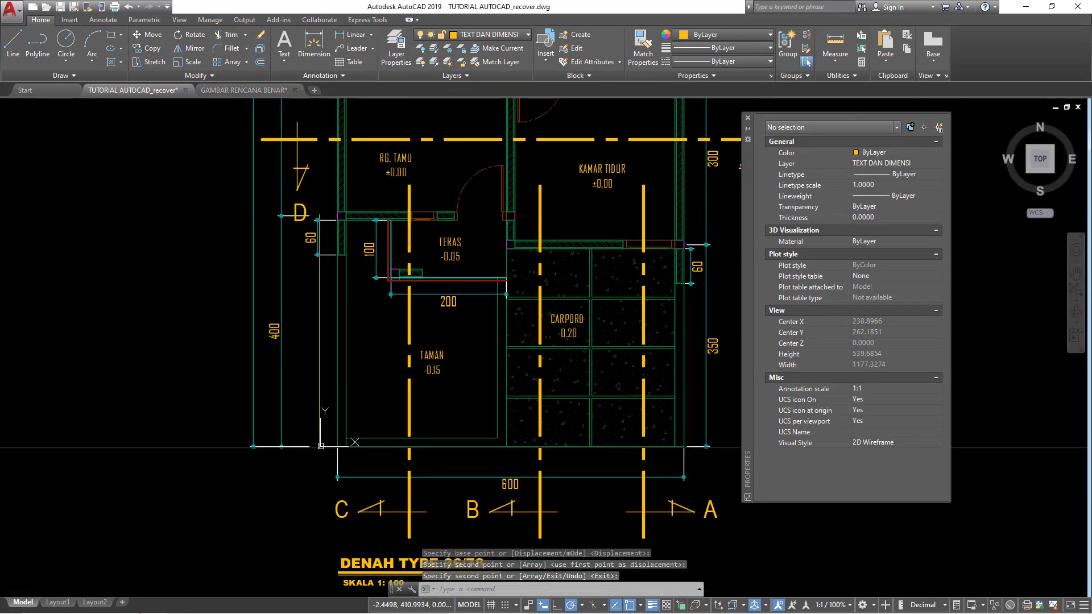
scroll(279, 255, down, 2)
scroll(274, 339, up, 5)
key(Escape)
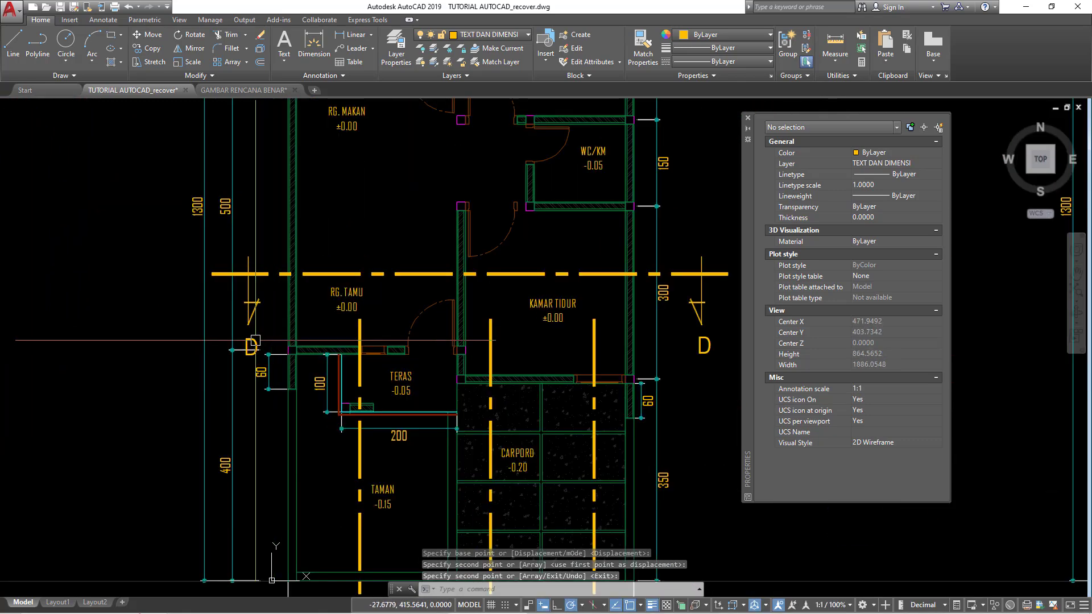
Select the left and right section markers with their D labels, then clear the selection.
click(245, 349)
click(256, 268)
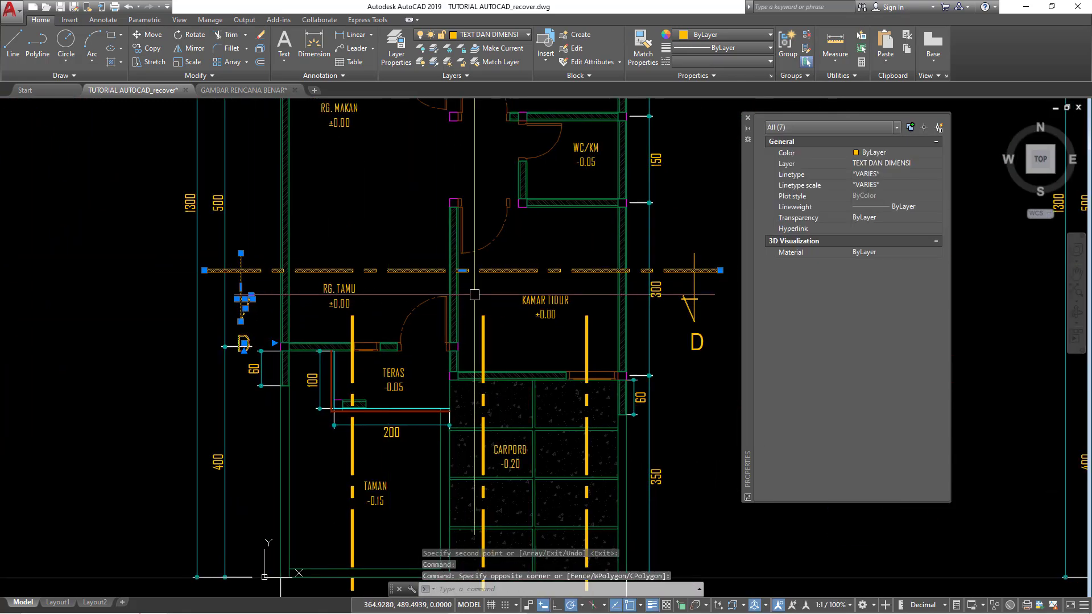
middle_drag(398, 285, 324, 254)
shift+click(631, 316)
click(668, 315)
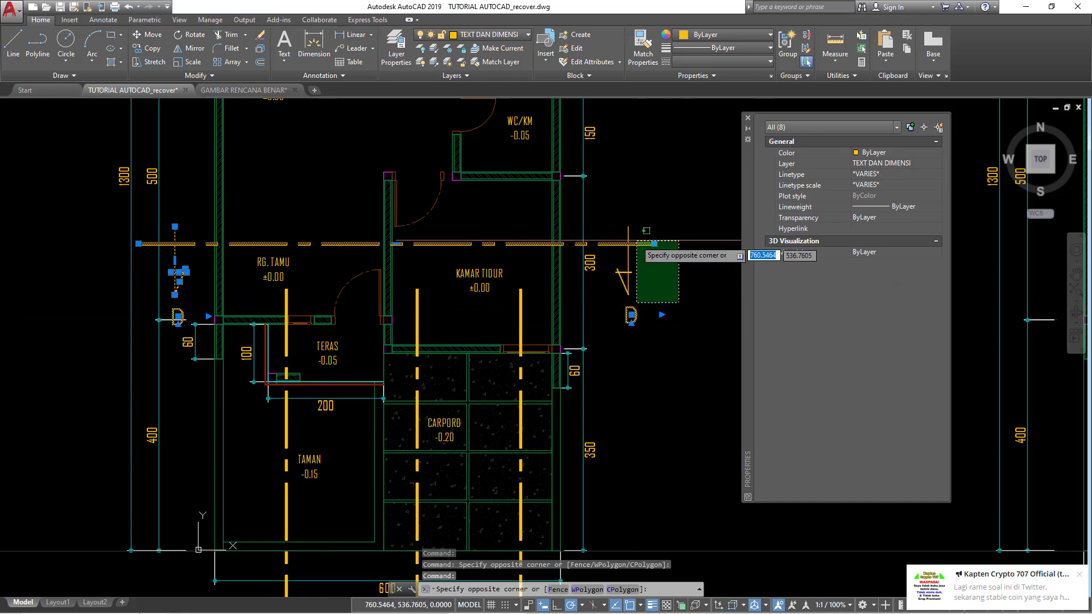
click(500, 170)
scroll(707, 364, down, 5)
scroll(708, 364, down, 5)
key(Escape)
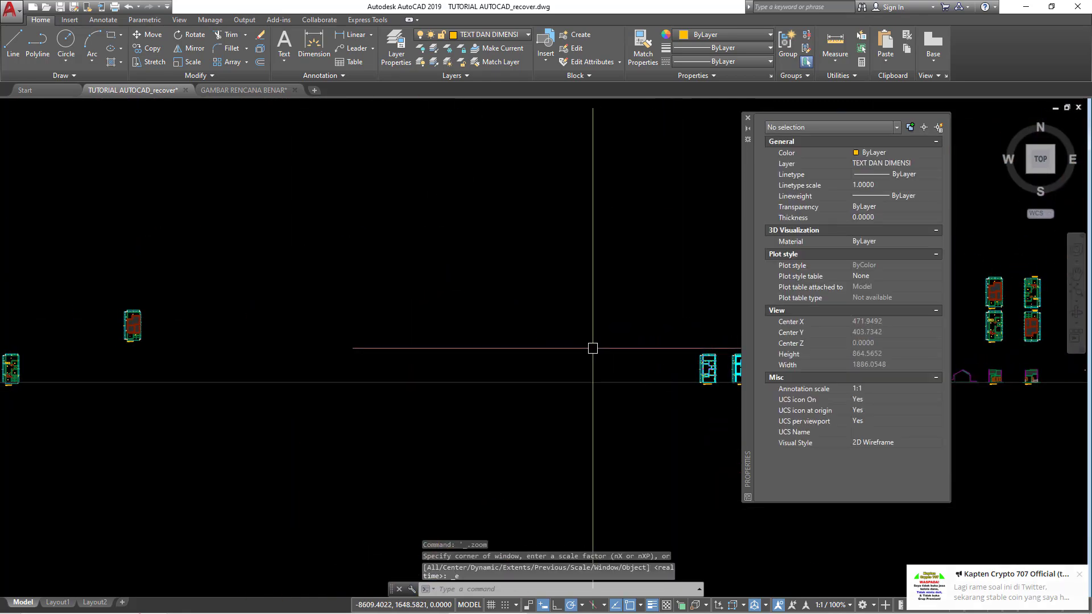
scroll(500, 360, up, 3)
scroll(500, 318, up, 3)
scroll(489, 303, up, 3)
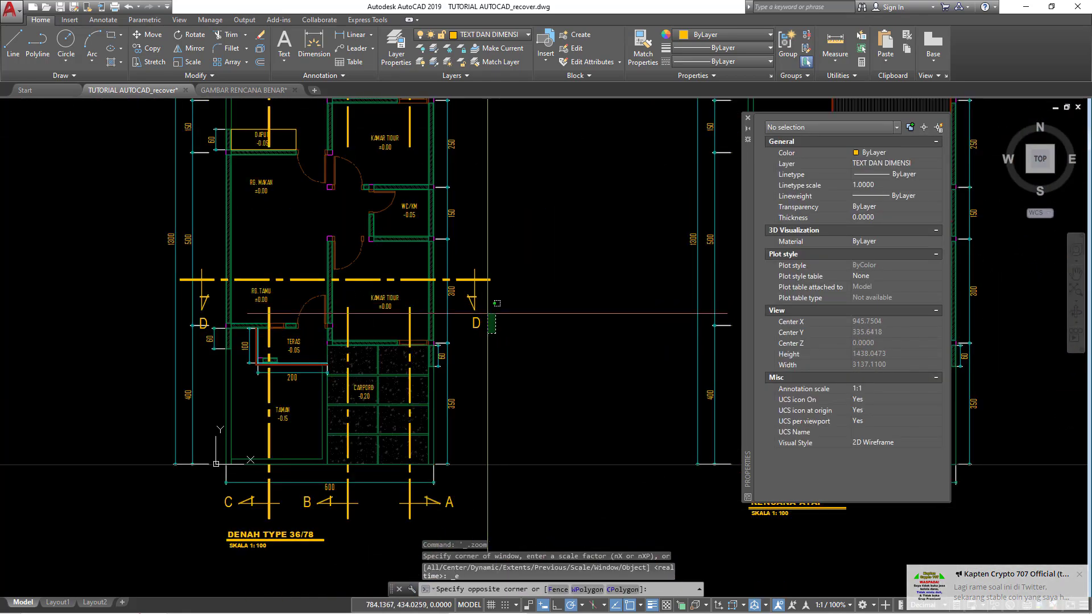
Select the left D label and leader and attempt a move, leaving them in place.
click(481, 298)
scroll(227, 313, up, 3)
scroll(187, 290, up, 2)
click(194, 296)
click(169, 265)
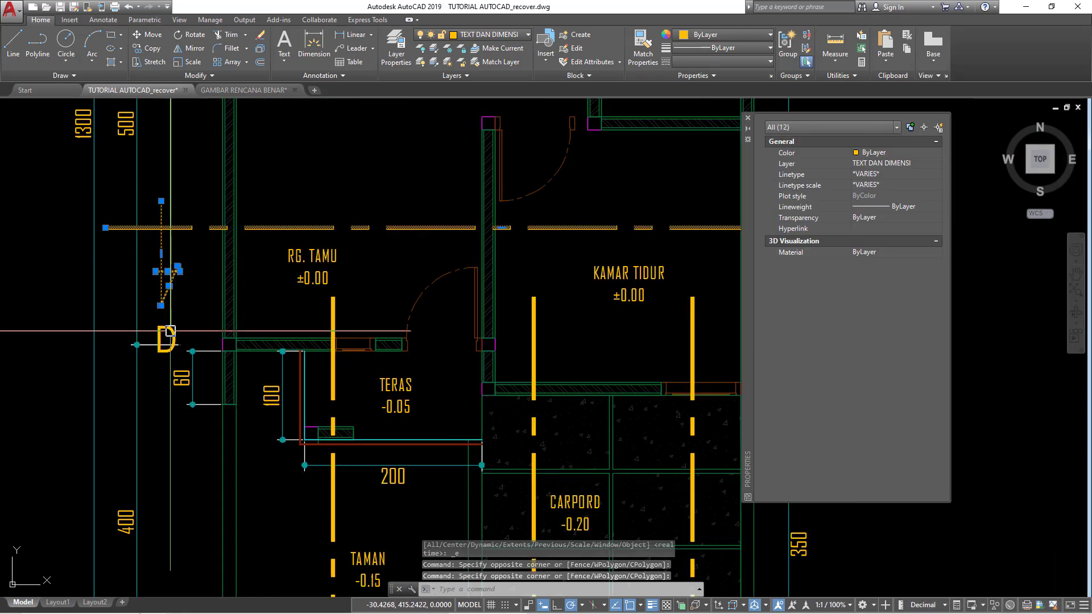
middle_drag(215, 318, 170, 347)
text(m)
key(Return)
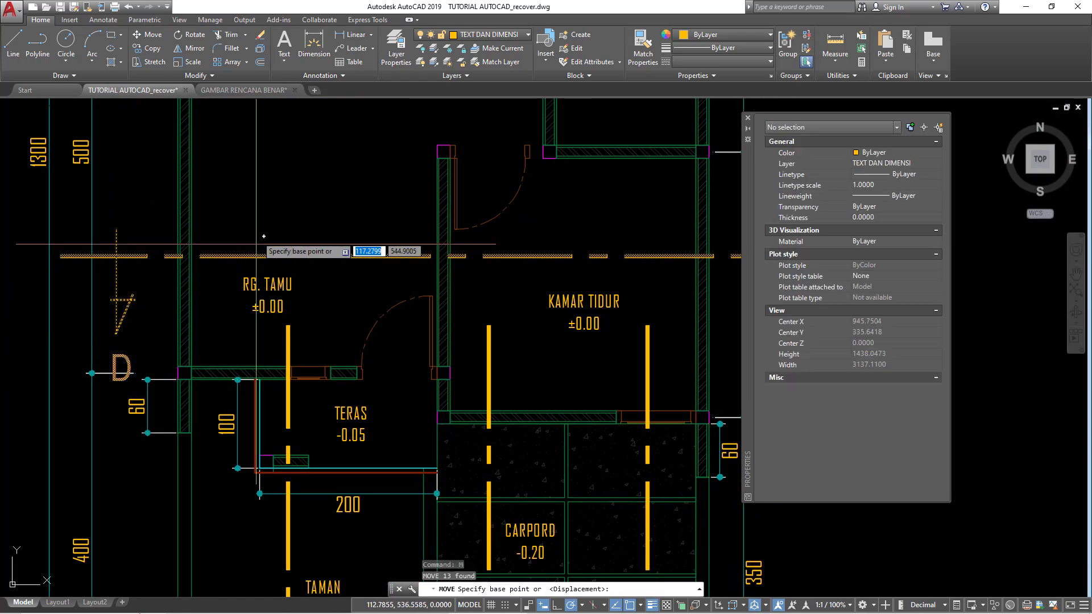
click(255, 230)
scroll(248, 236, down, 2)
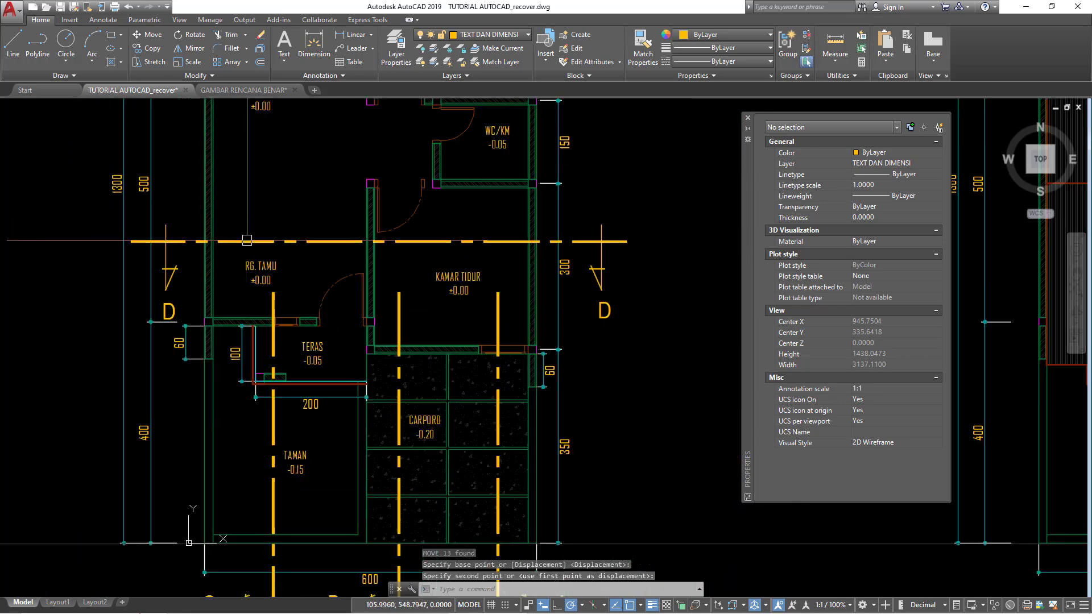
key(Escape)
click(165, 309)
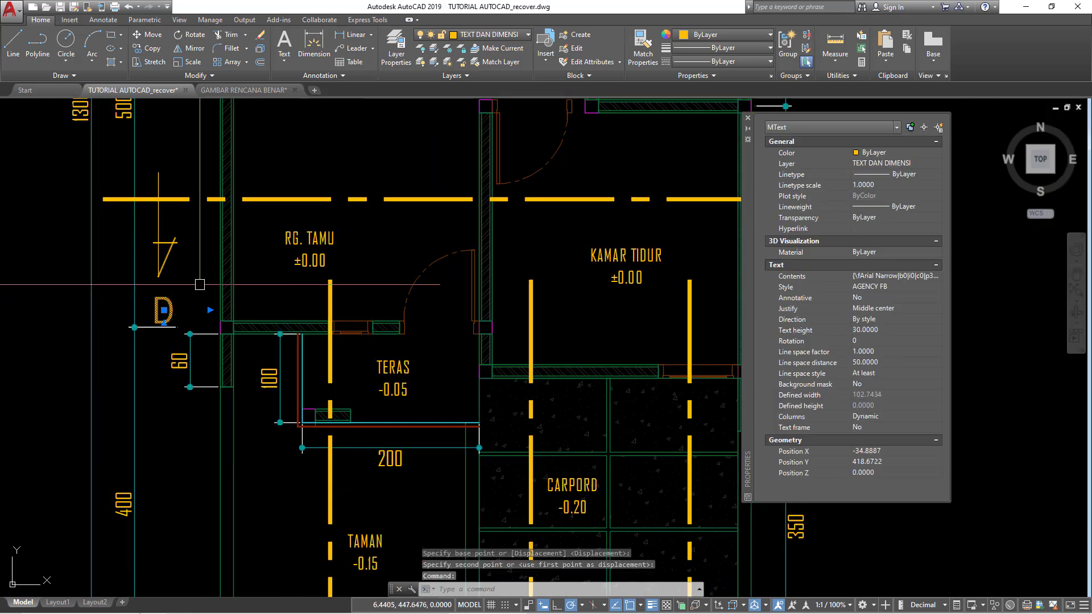
Reposition the left D label and nudge the right D label slightly up.
middle_drag(171, 309, 160, 334)
text(m)
key(Return)
click(189, 305)
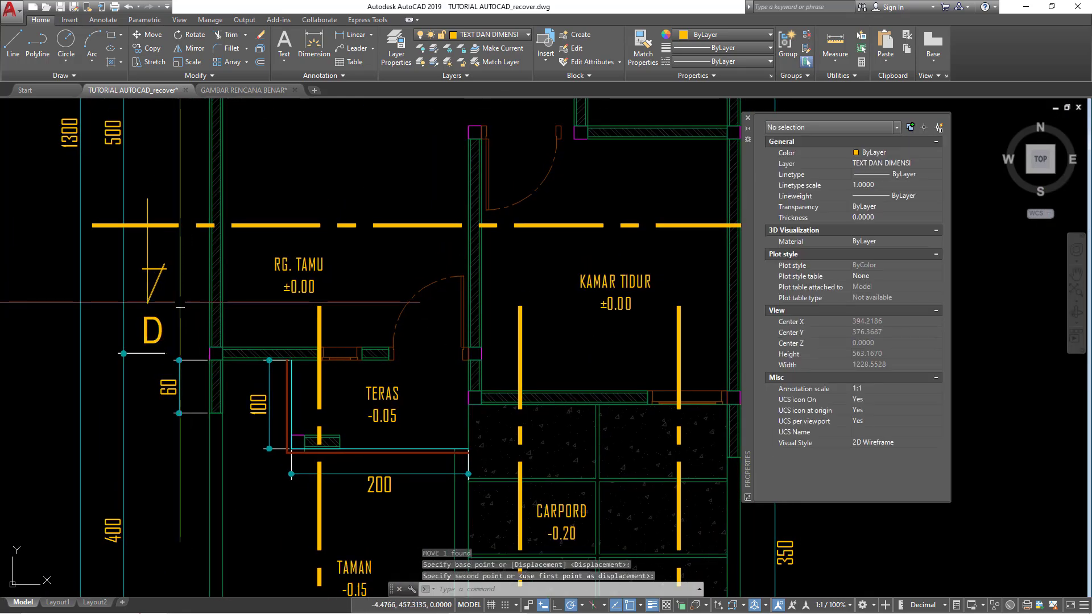
scroll(189, 299, down, 2)
click(647, 356)
text(M)
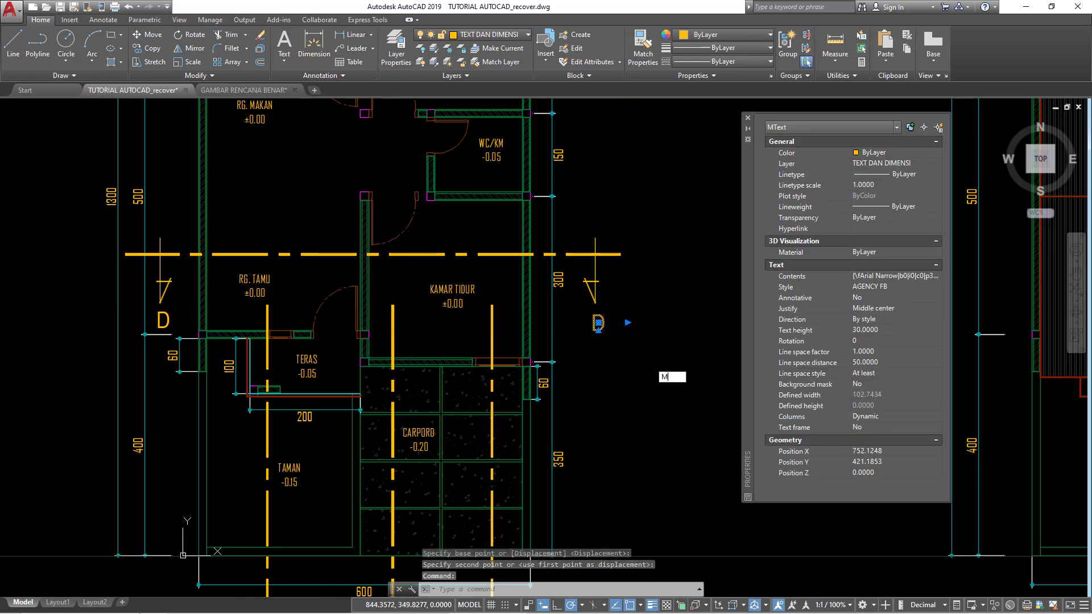
key(Return)
click(647, 356)
click(646, 355)
scroll(645, 354, down, 4)
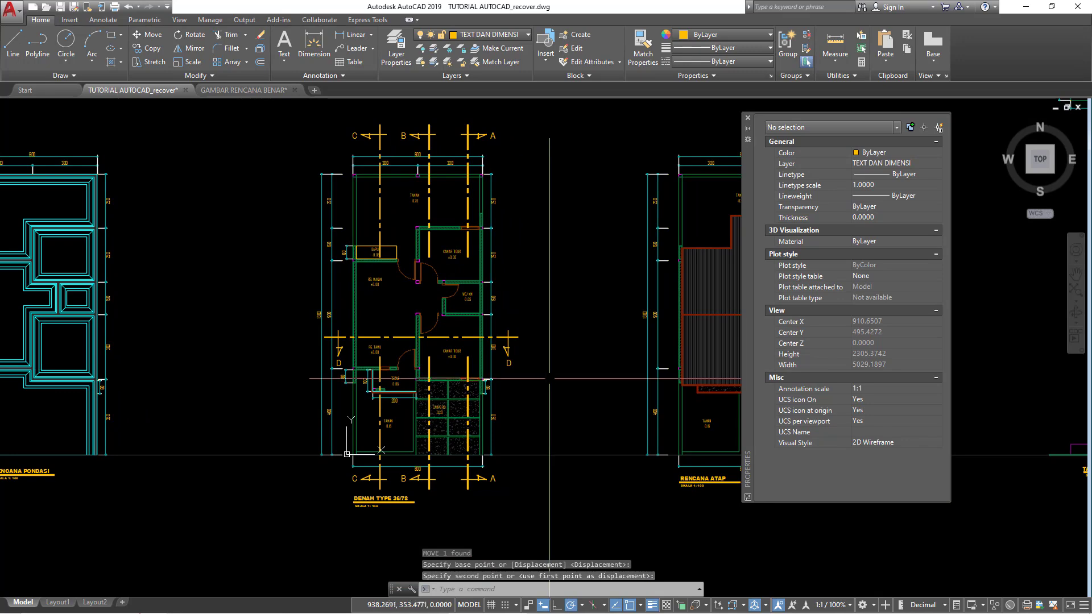
middle_drag(548, 378, 513, 414)
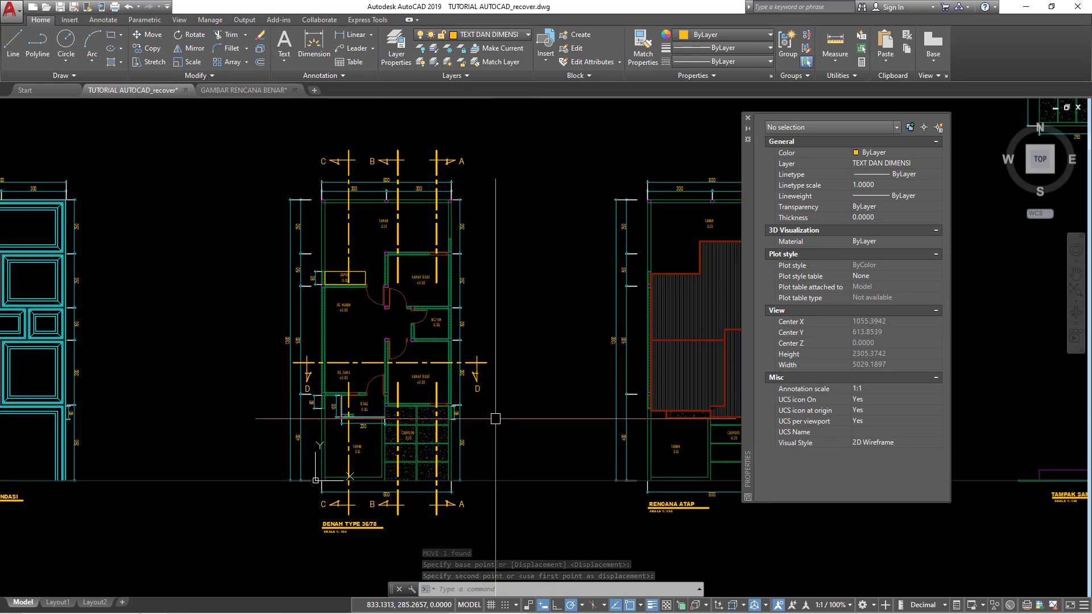
scroll(501, 419, up, 2)
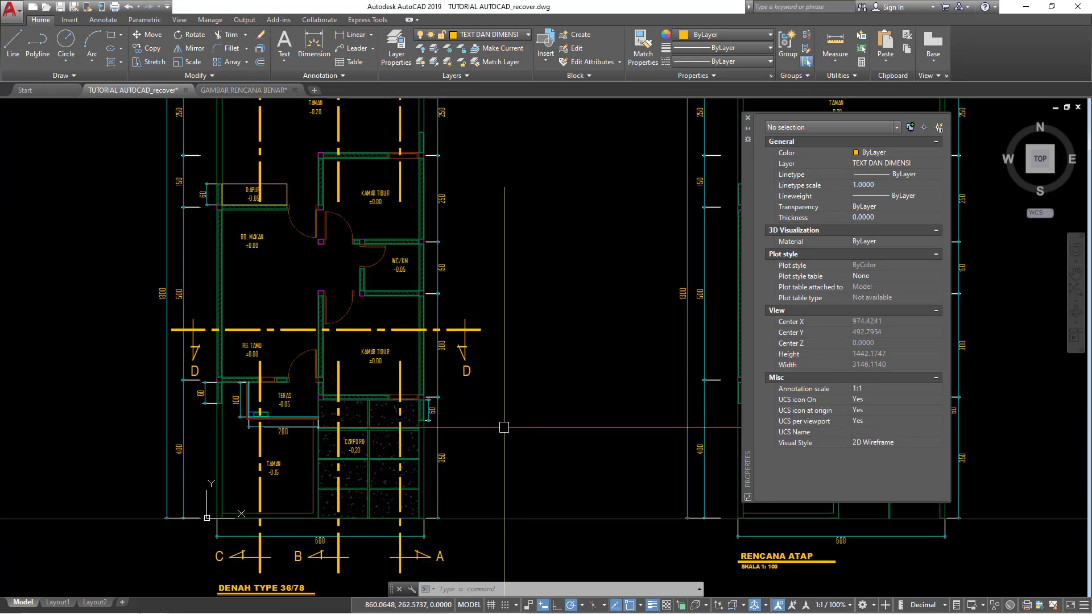